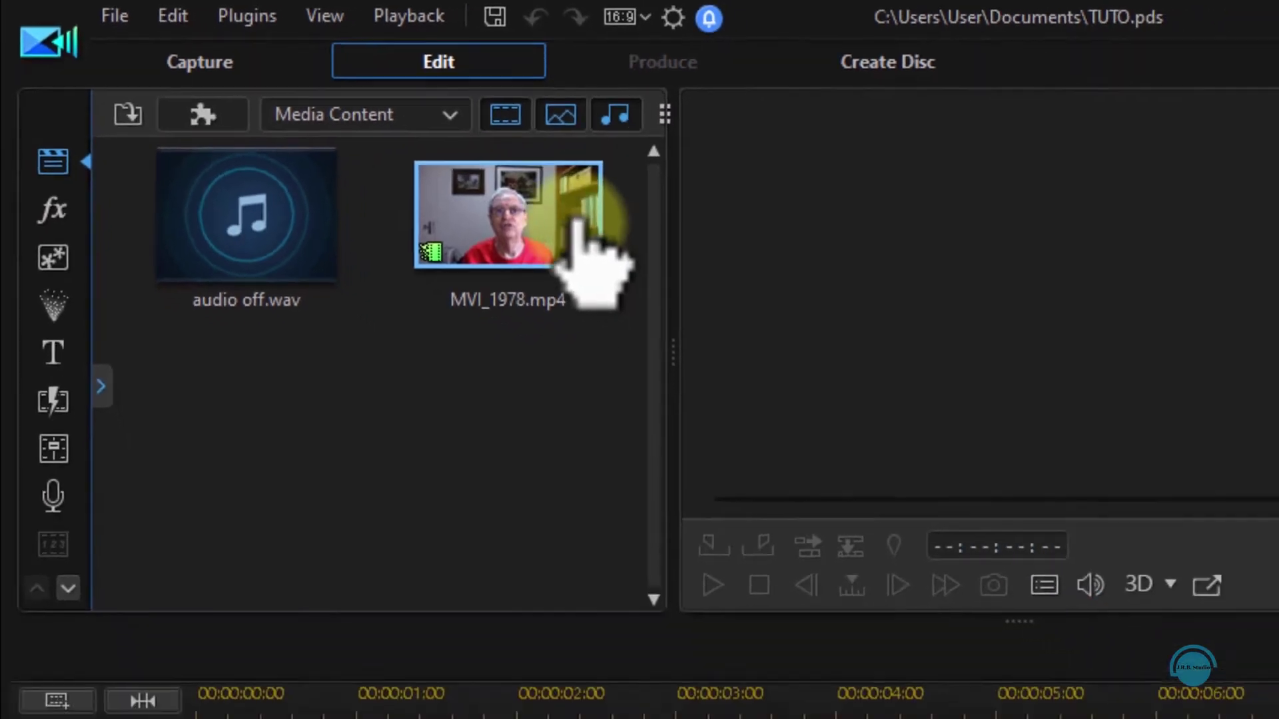
Place MVI_1978.mp4 on video track 1 at the start of the timeline.
drag(710, 249, 634, 603)
drag(331, 315, 118, 508)
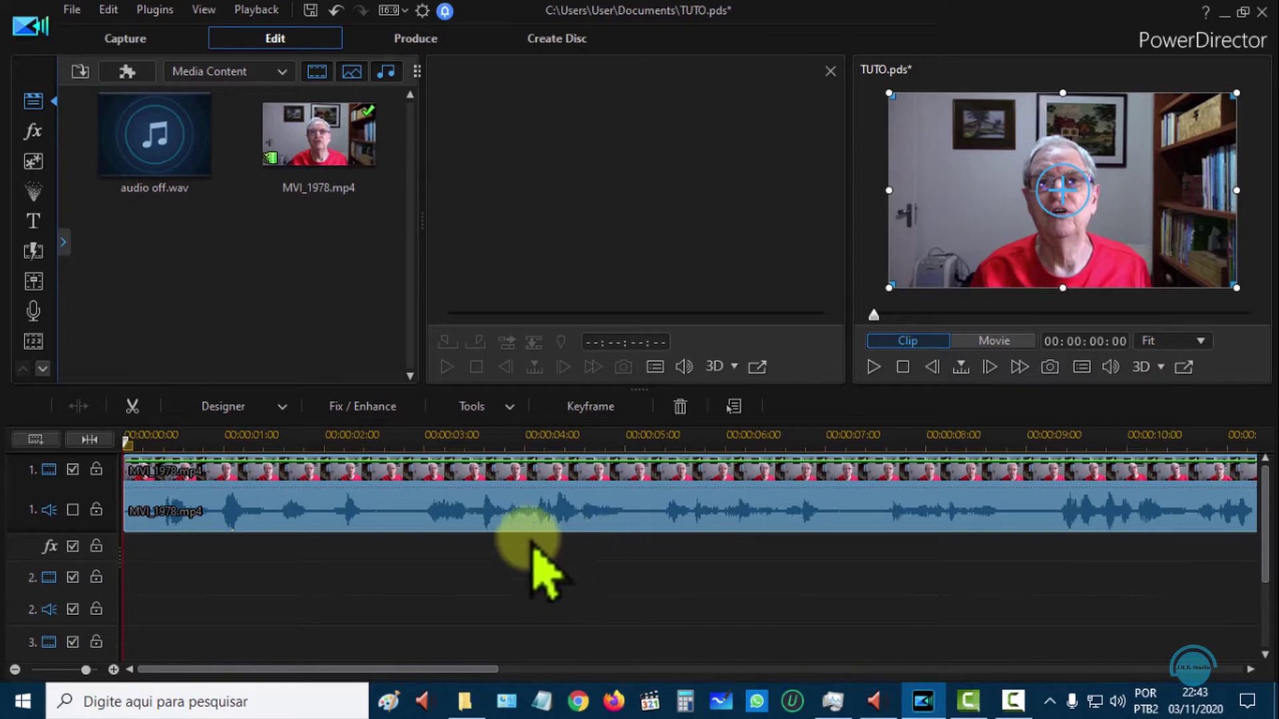
mouse_move(885, 443)
mouse_down()
mouse_move(692, 445)
mouse_move(703, 448)
mouse_up()
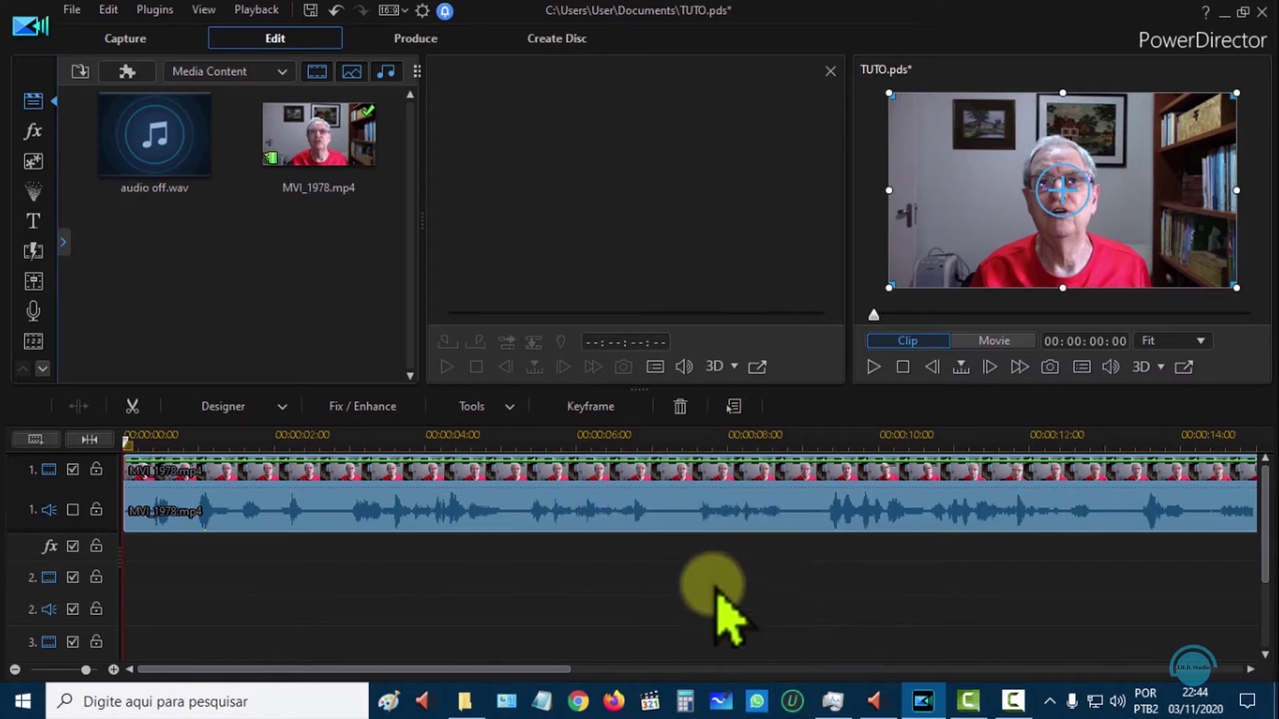
Enable audio track 1 and play the MVI_1978.mp4 clip from the start to hear its original sound.
click(715, 590)
key(space)
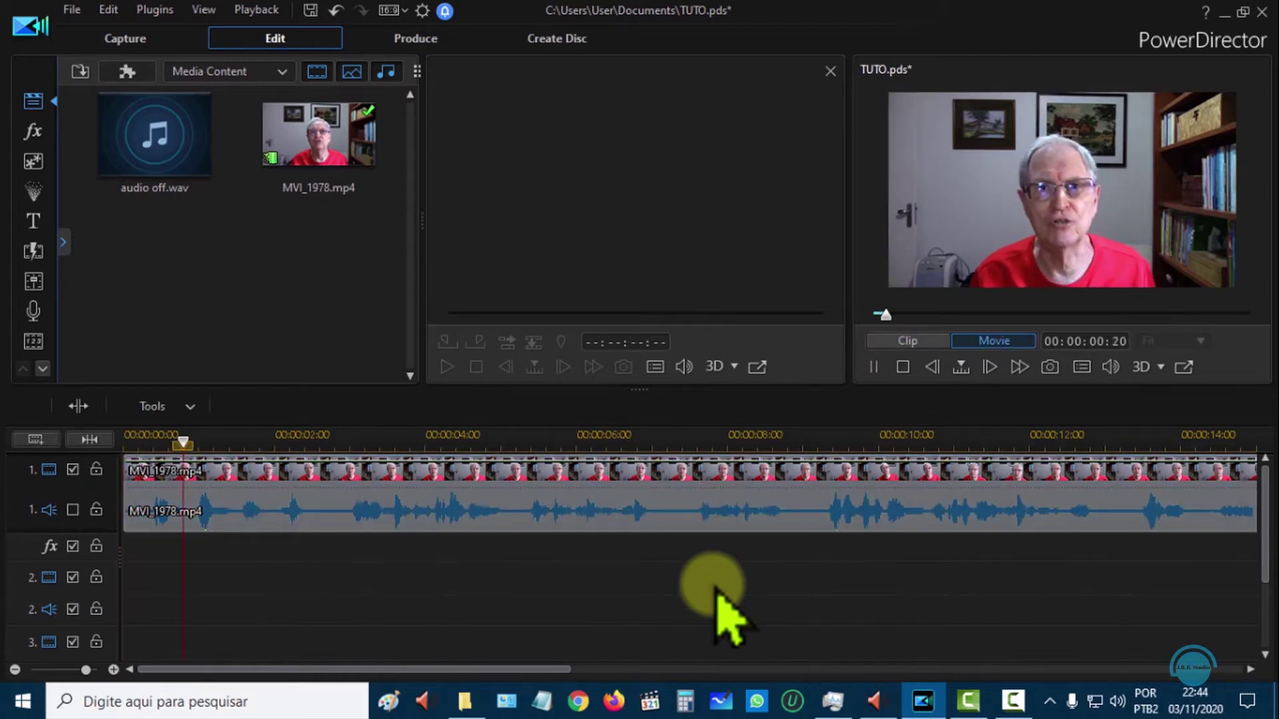
click(73, 510)
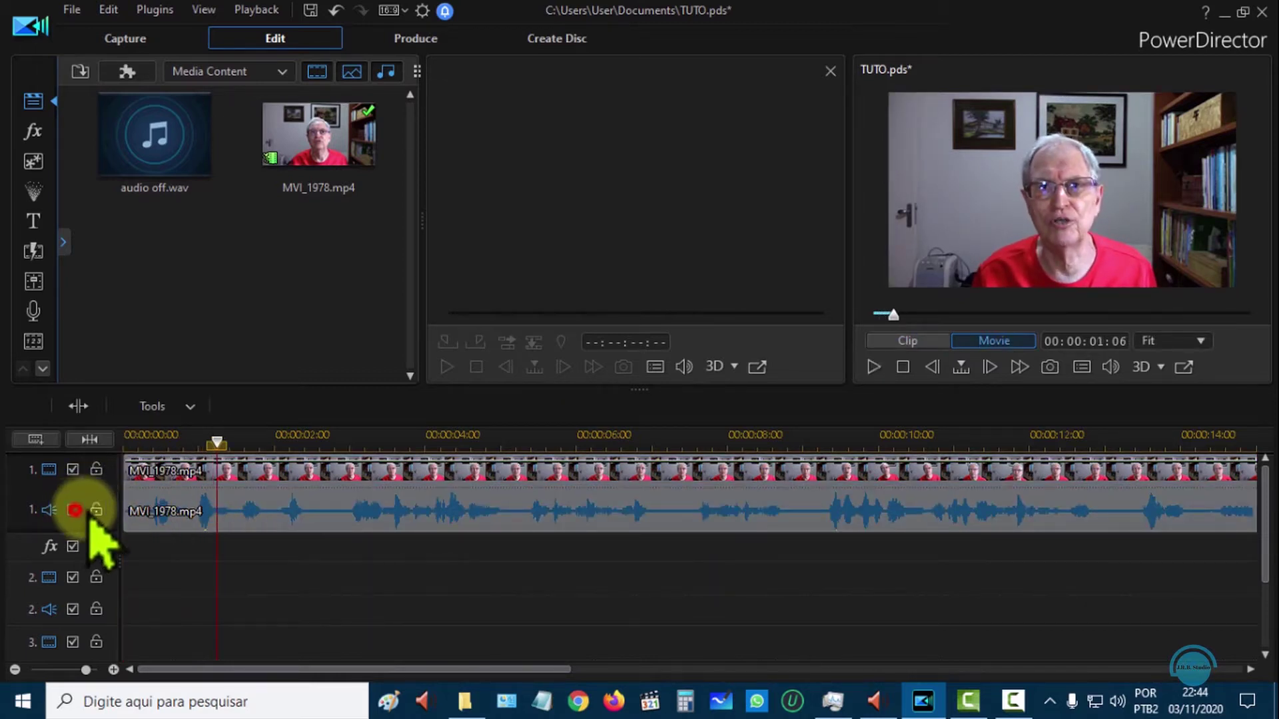
drag(216, 442, 113, 448)
key(space)
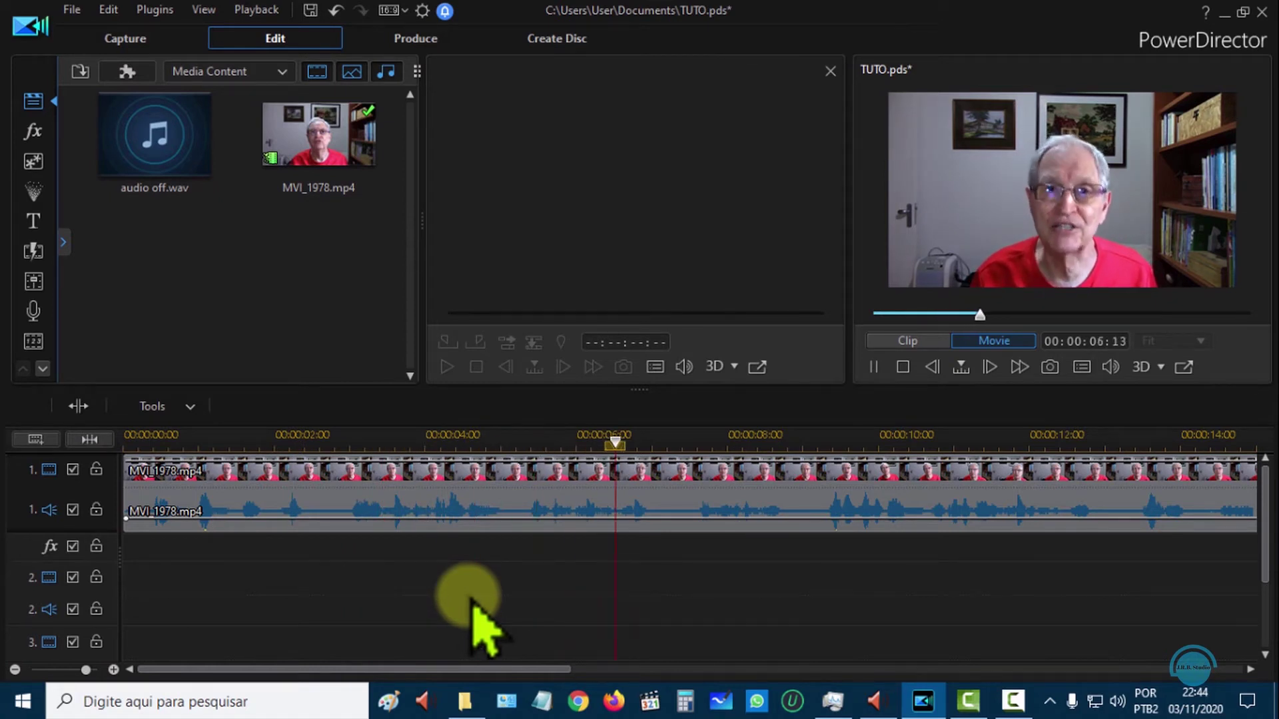
key(space)
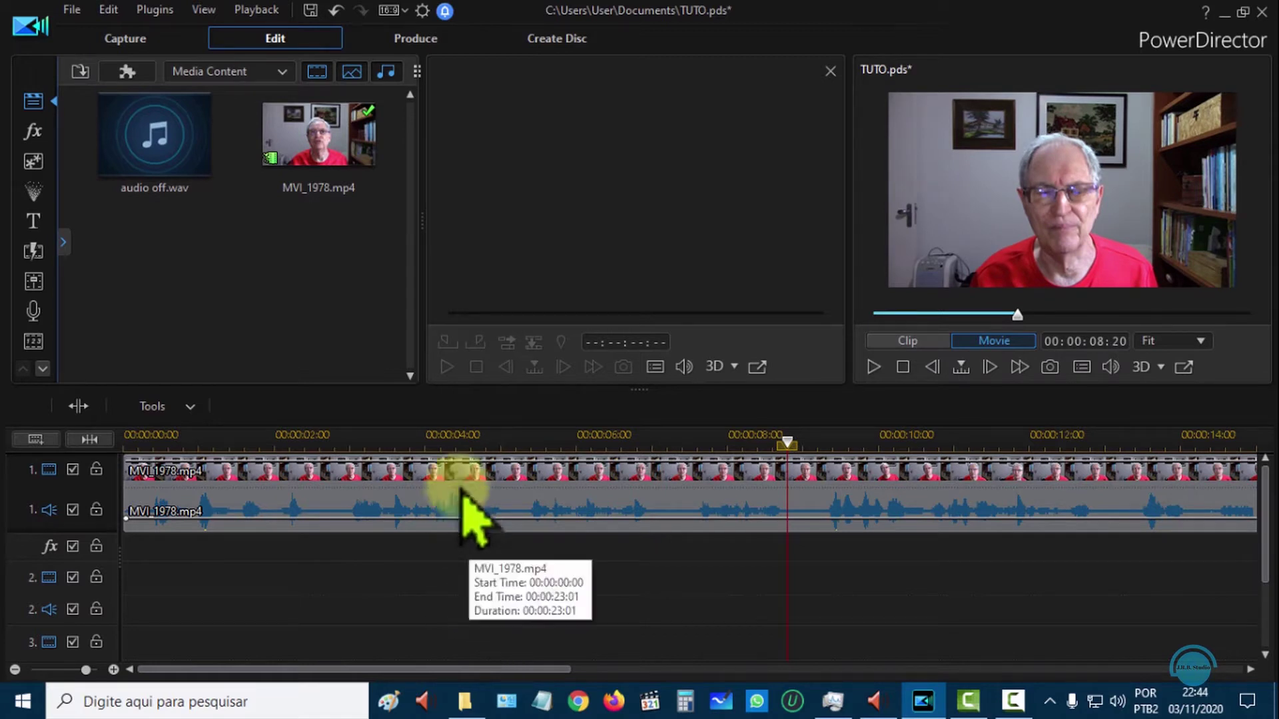
Preview audio off.wav from its very beginning, with the in point reset to 00:00:00:00.
click(195, 133)
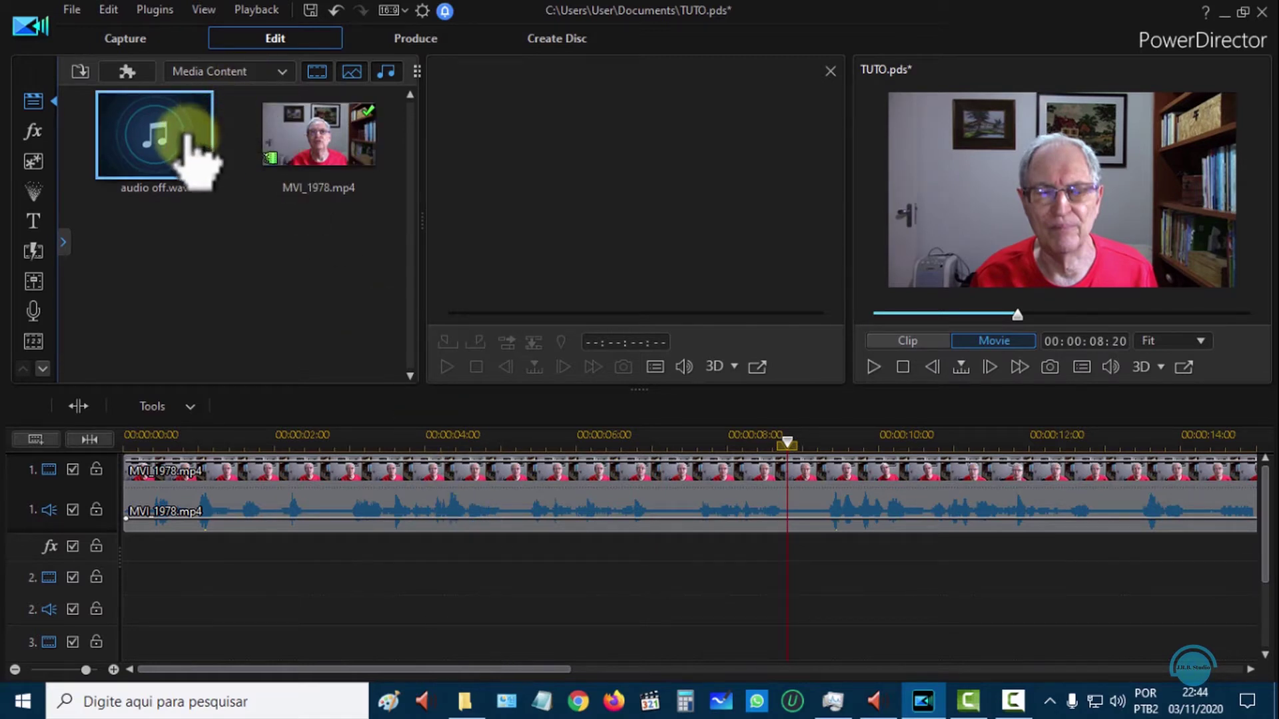
click(195, 133)
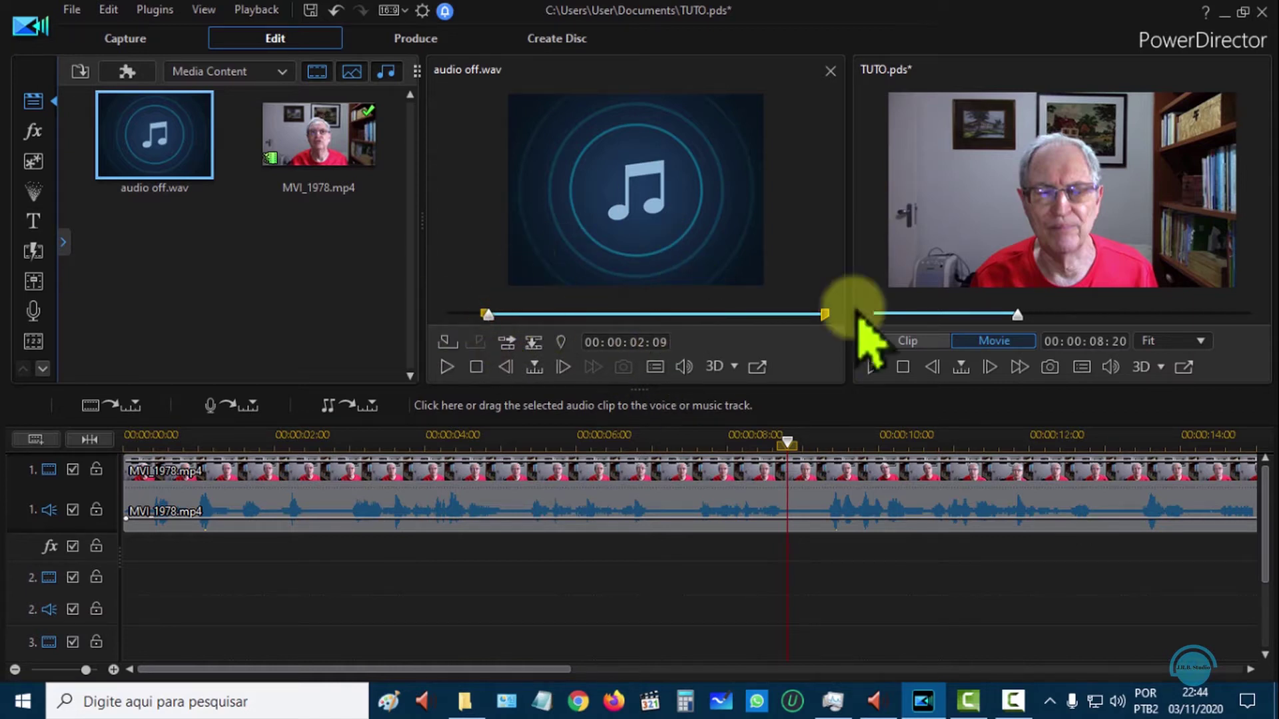
drag(487, 314, 448, 313)
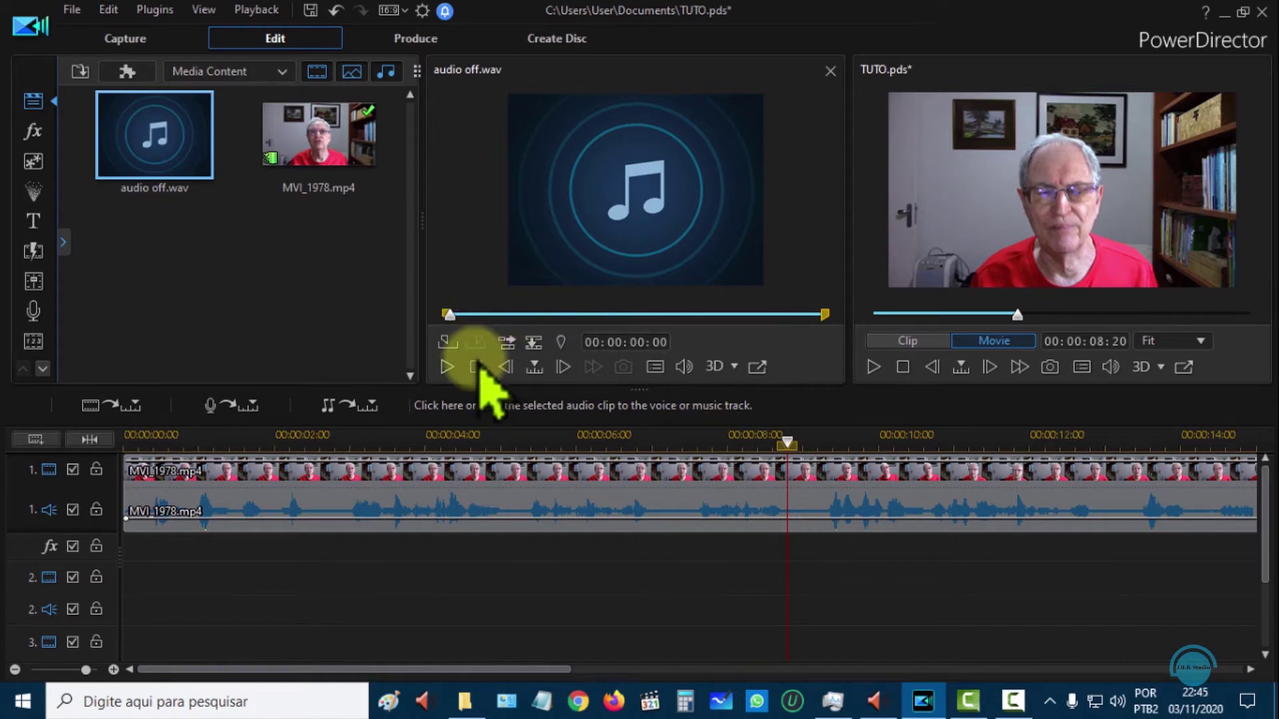
click(449, 366)
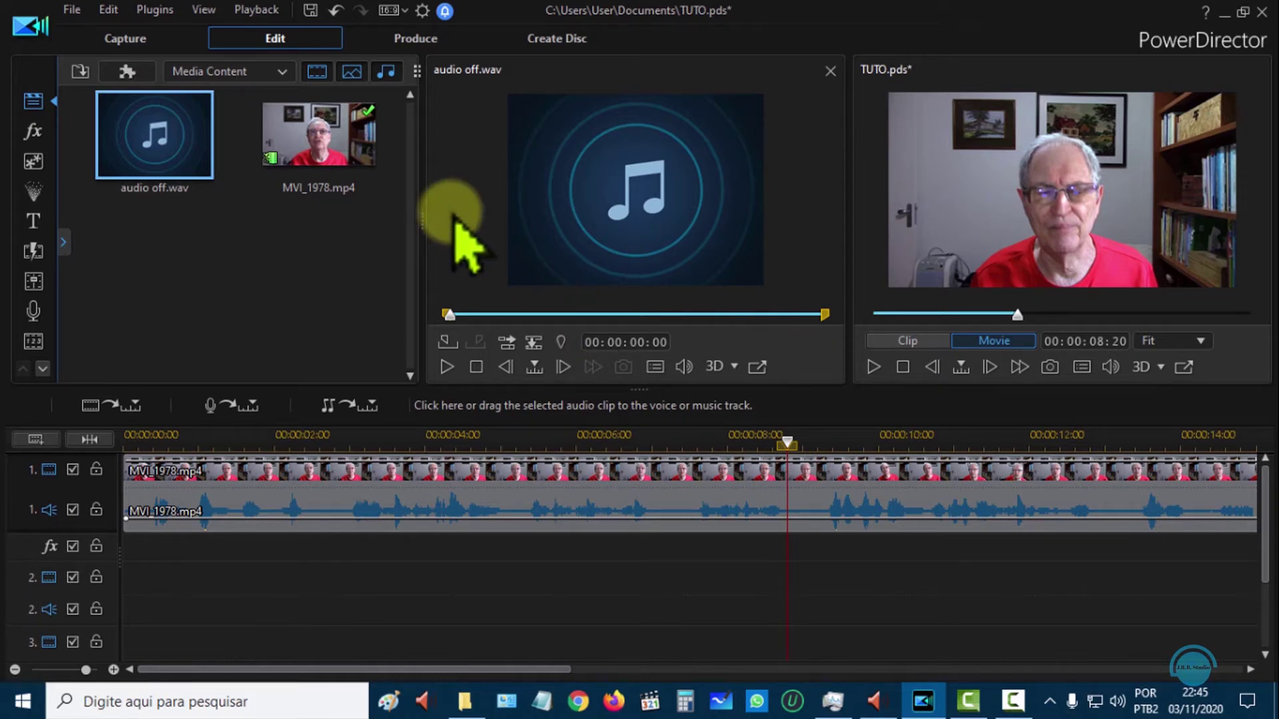
Split the MVI_1978.mp4 clip about 2.6 seconds in and delete the opening segment, closing the gap.
click(903, 366)
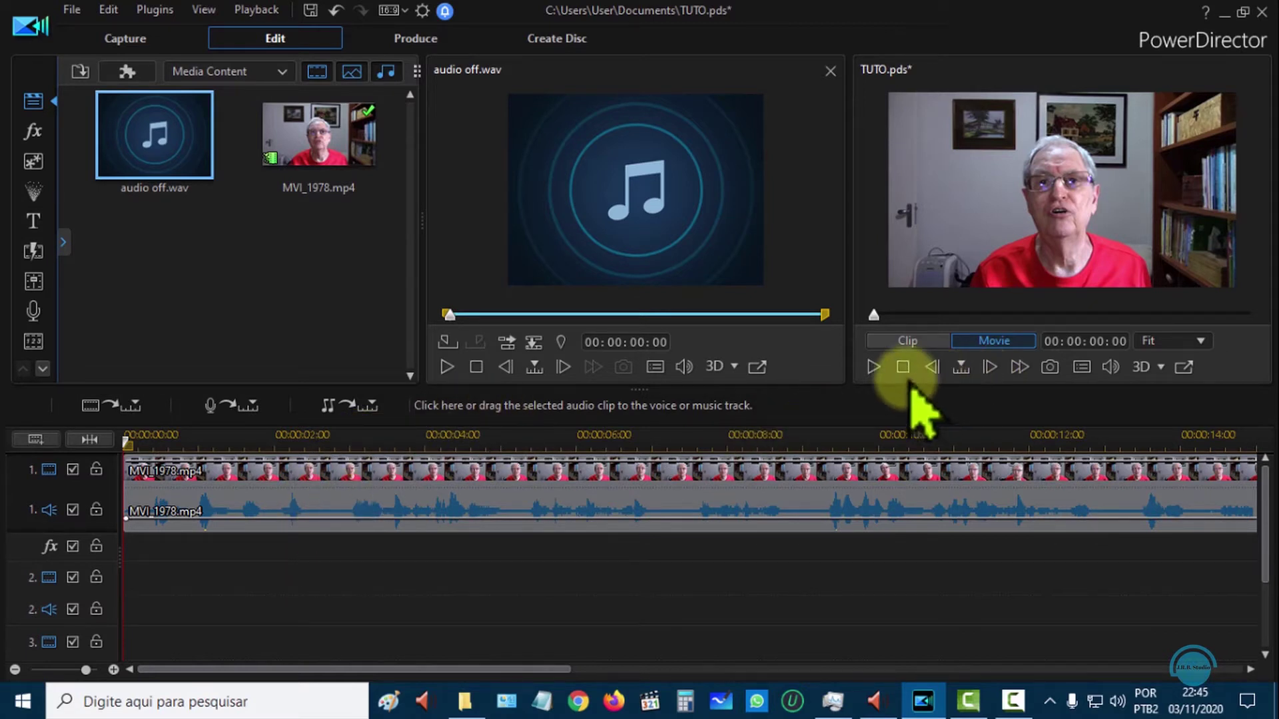
click(873, 368)
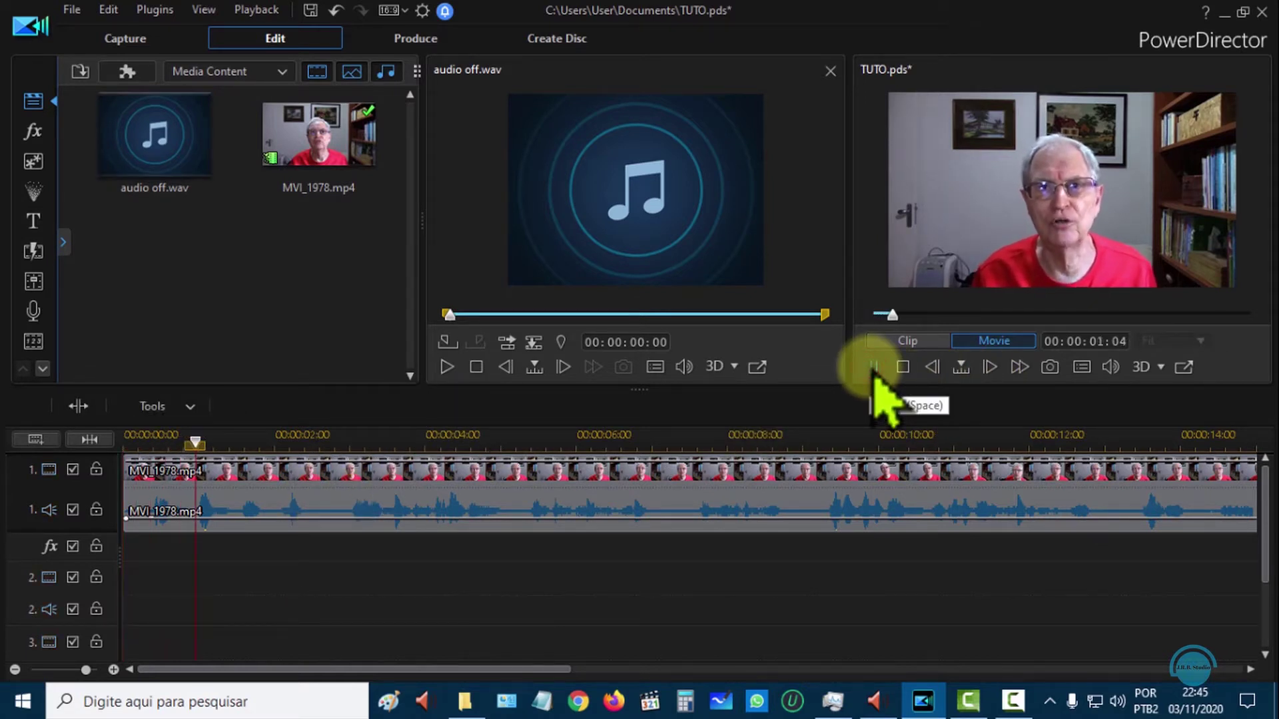
click(869, 367)
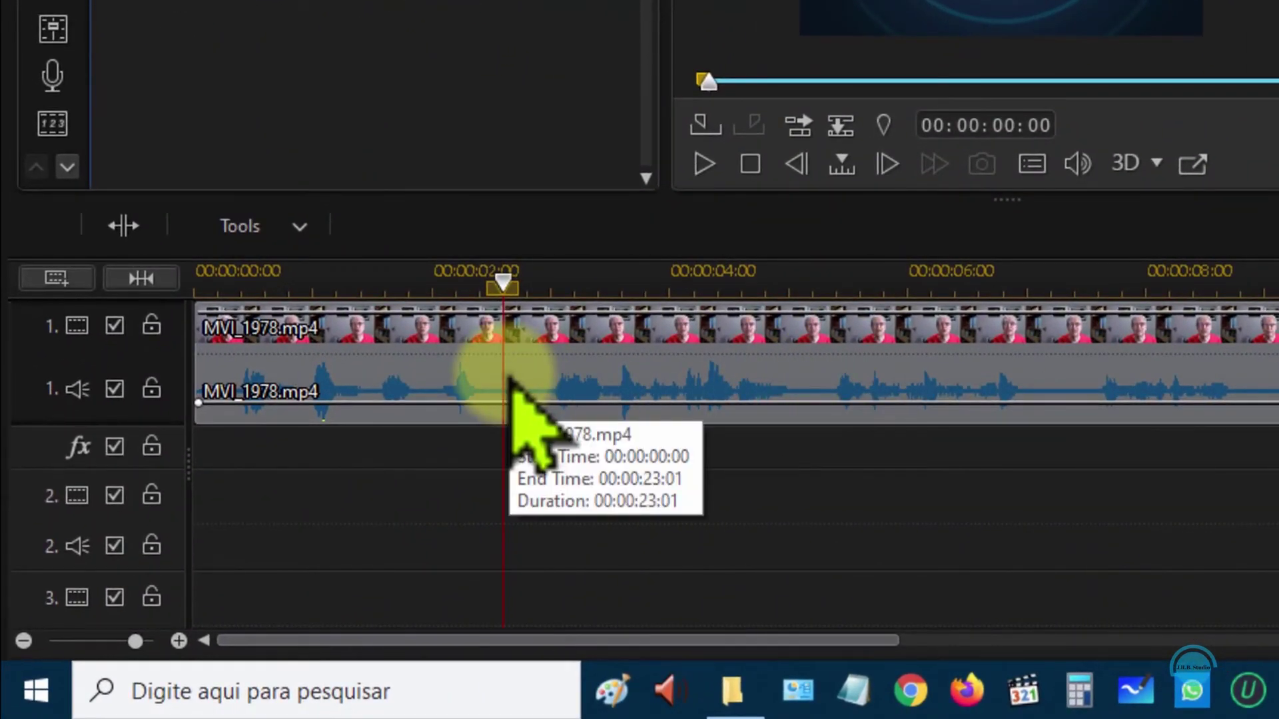
click(503, 372)
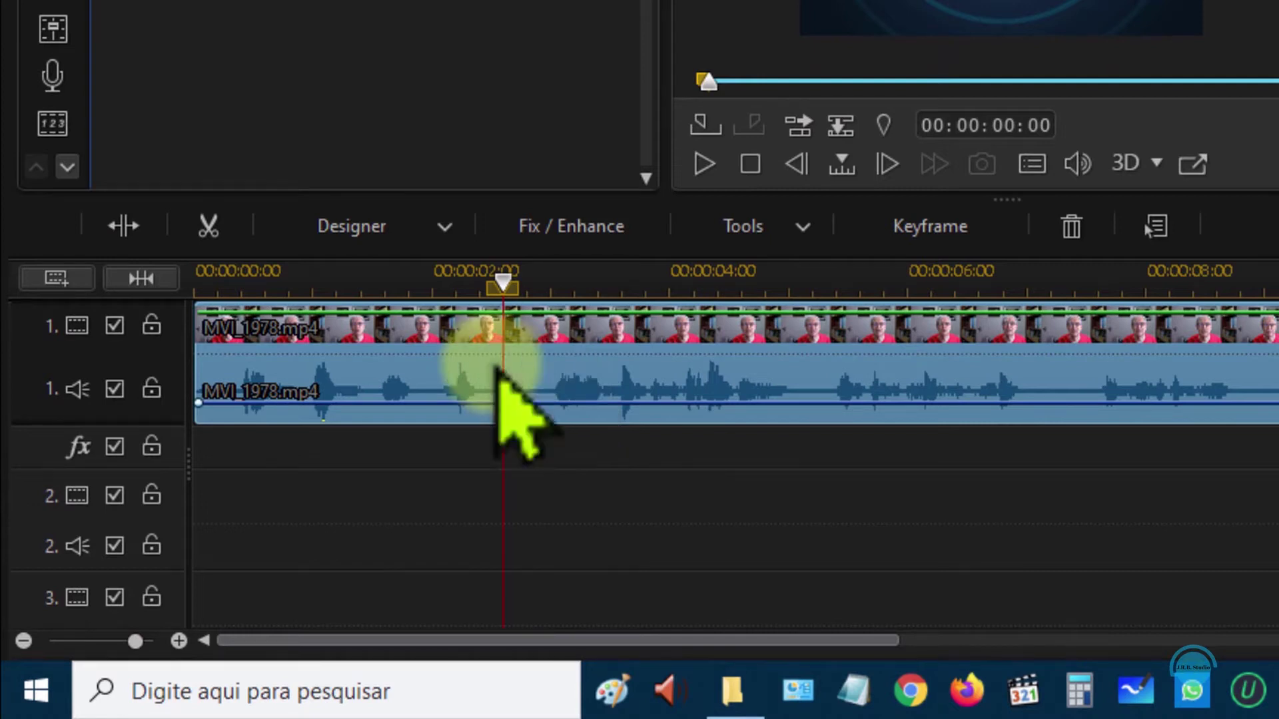
click(122, 227)
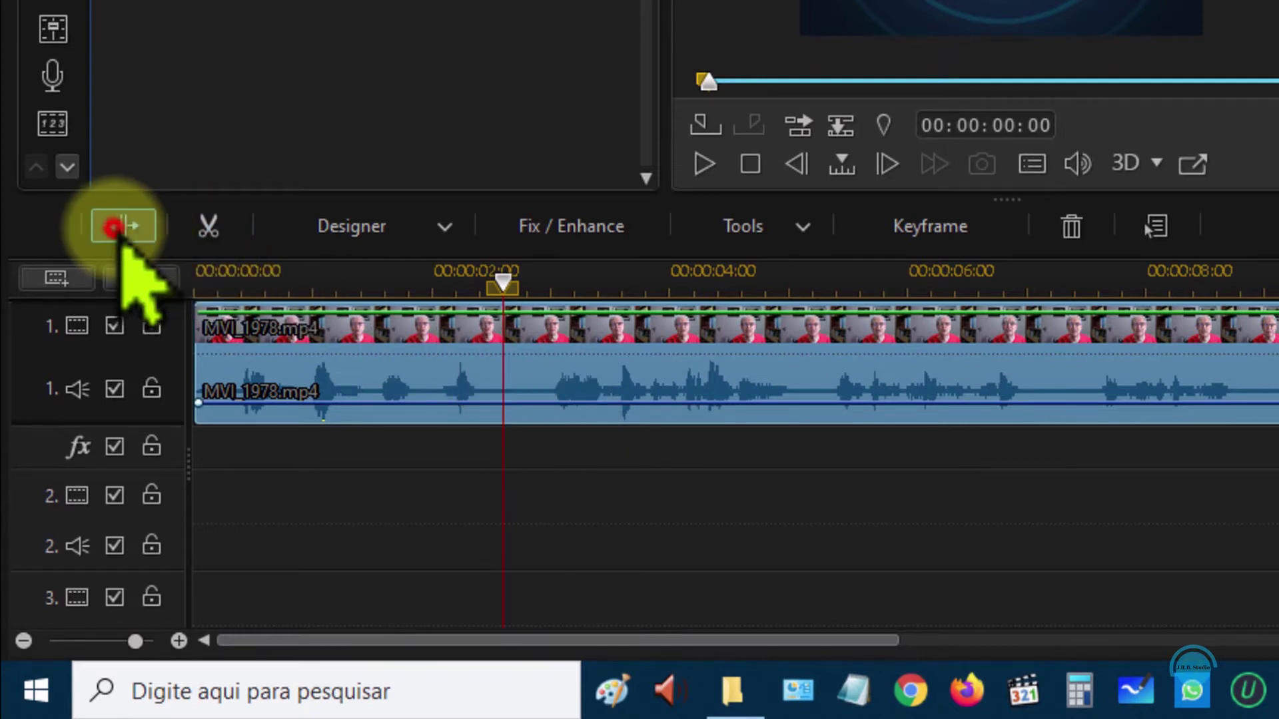
click(351, 374)
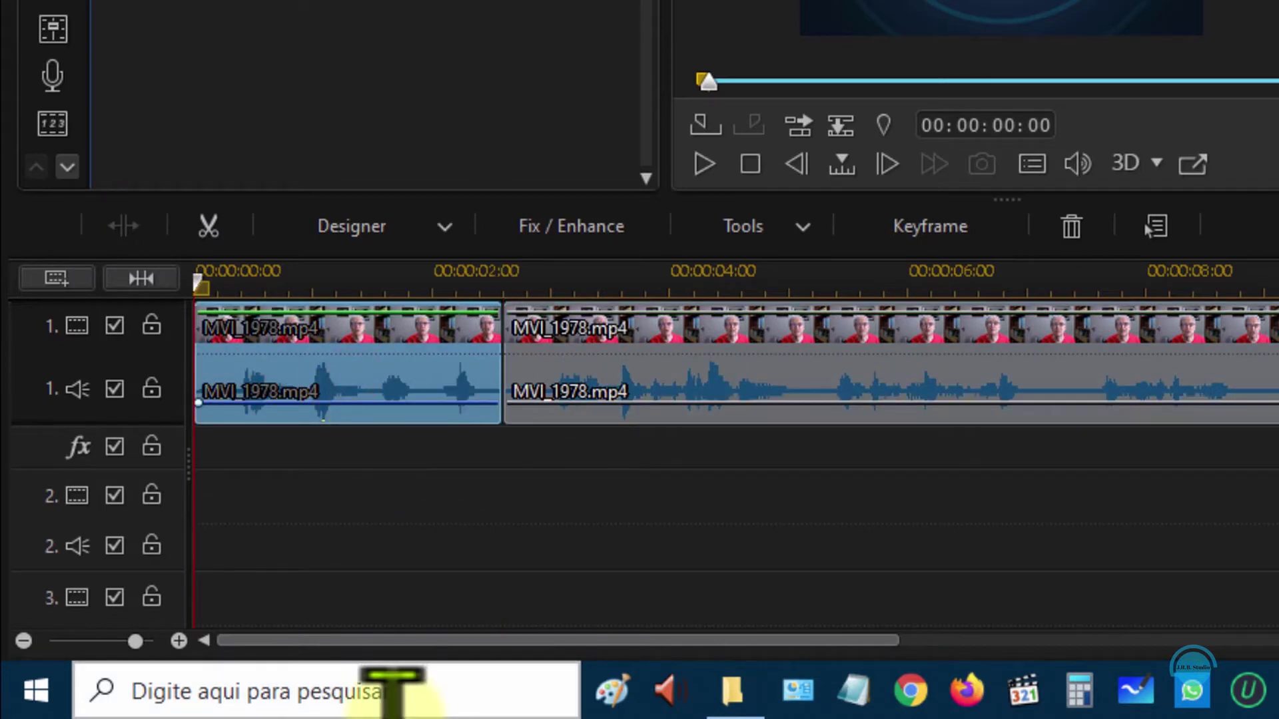
key(ctrl+Delete)
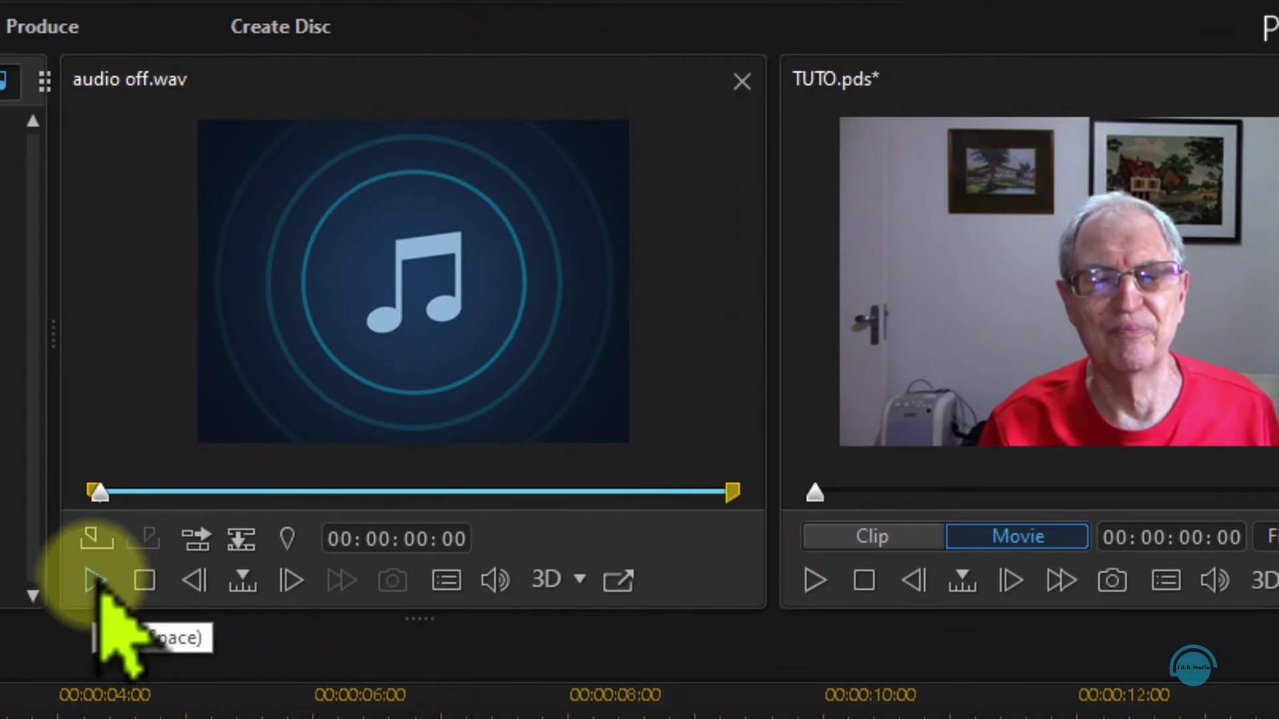
Trim the beginning of audio off.wav to 00:00:02:17 and place it on audio track 2 at the timeline start.
click(95, 581)
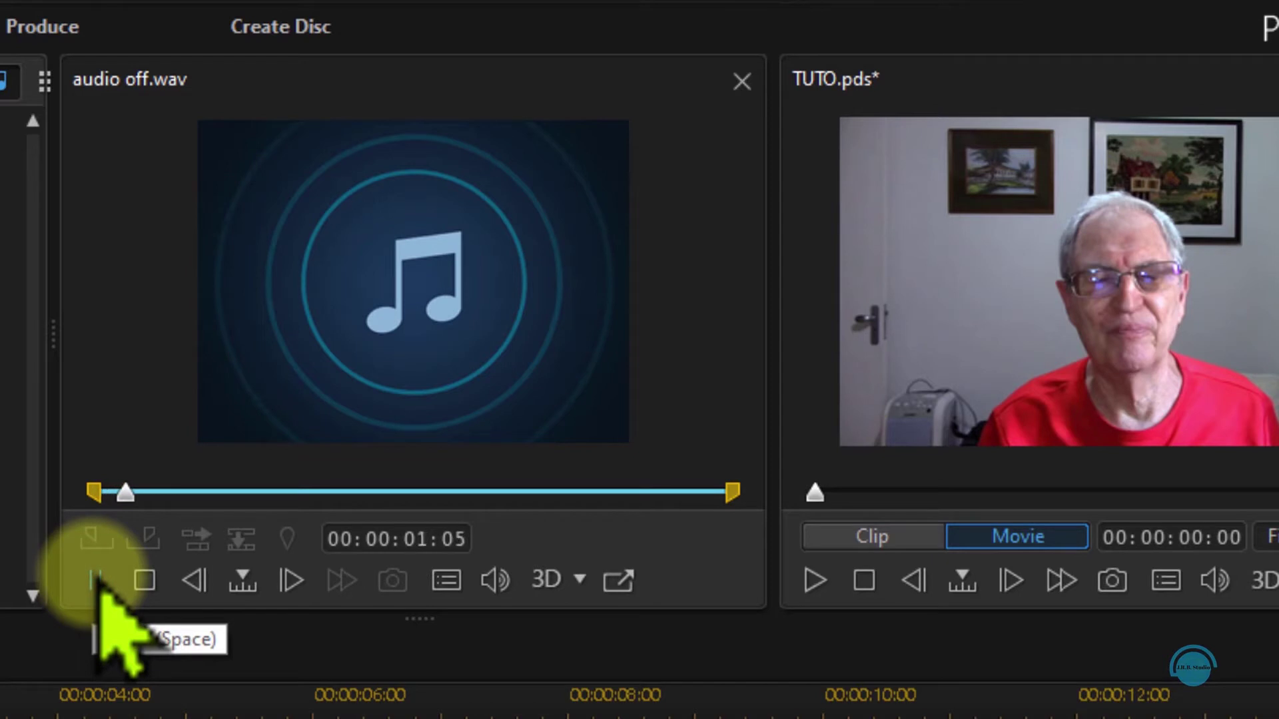
click(95, 580)
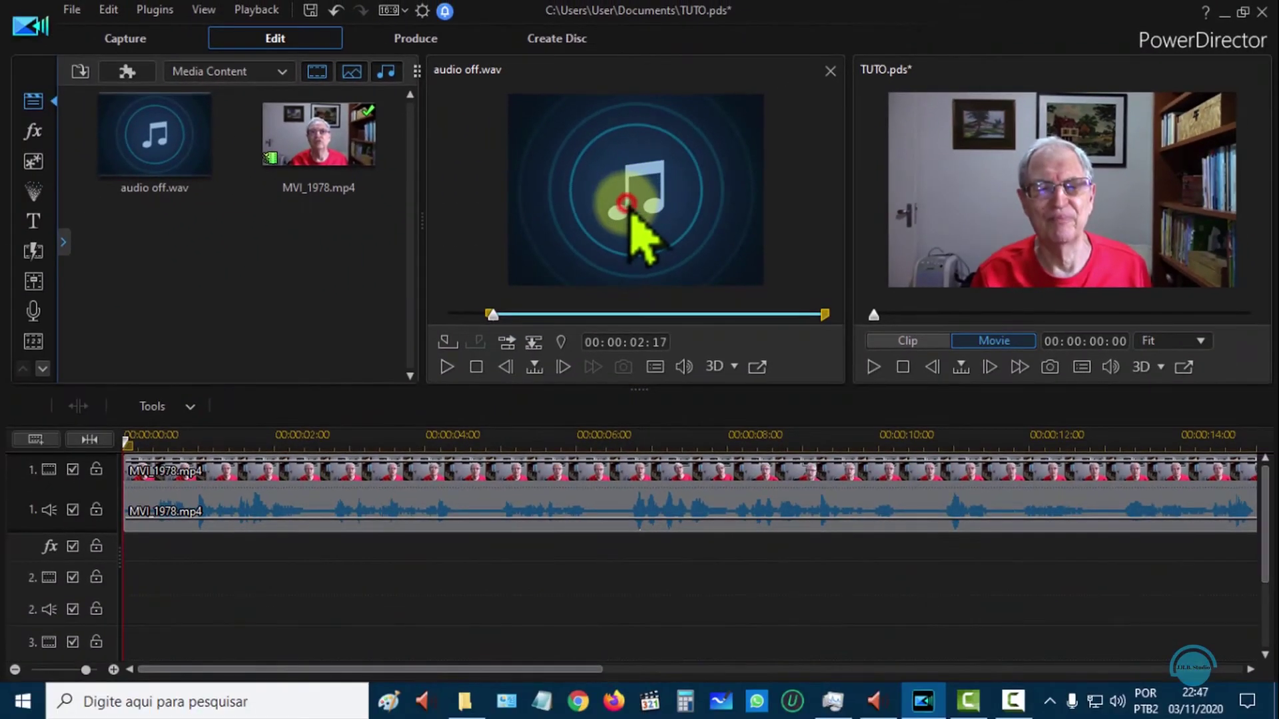
mouse_move(626, 203)
mouse_down()
mouse_move(286, 590)
mouse_move(93, 608)
mouse_up()
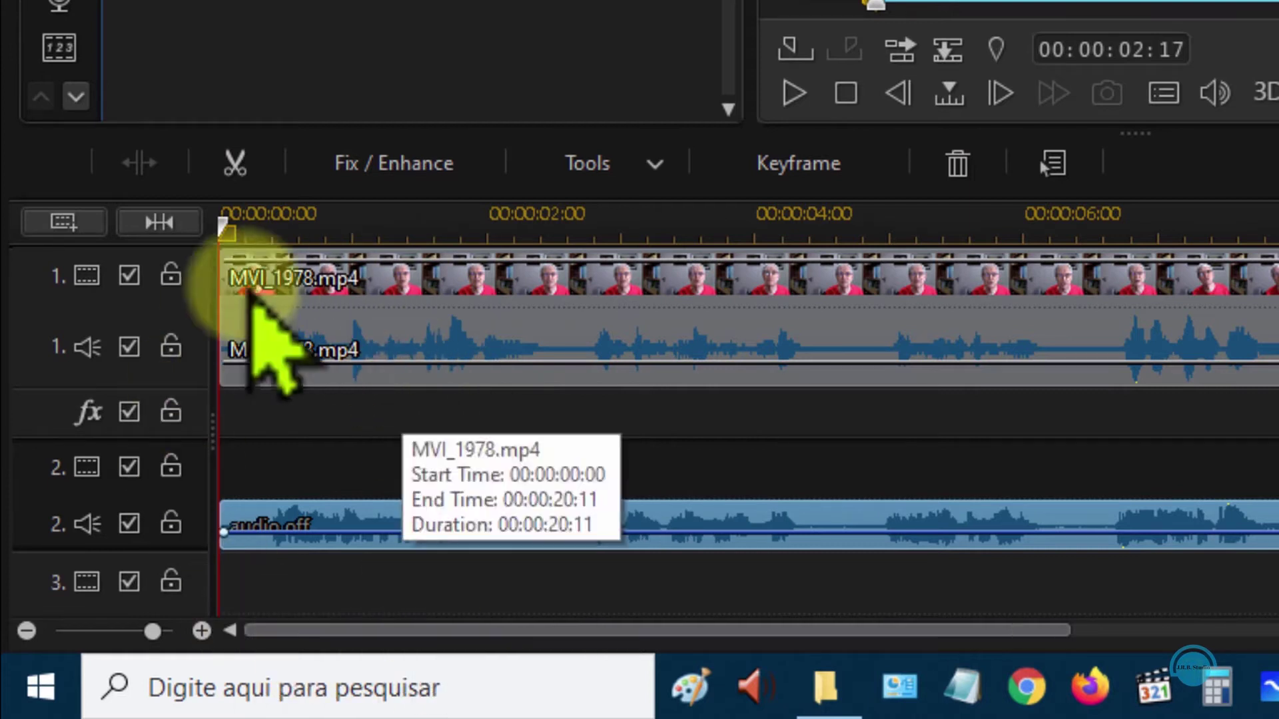
Compare the speech onset in both audio waveforms at frame level and play the two tracks together.
click(202, 629)
click(202, 629)
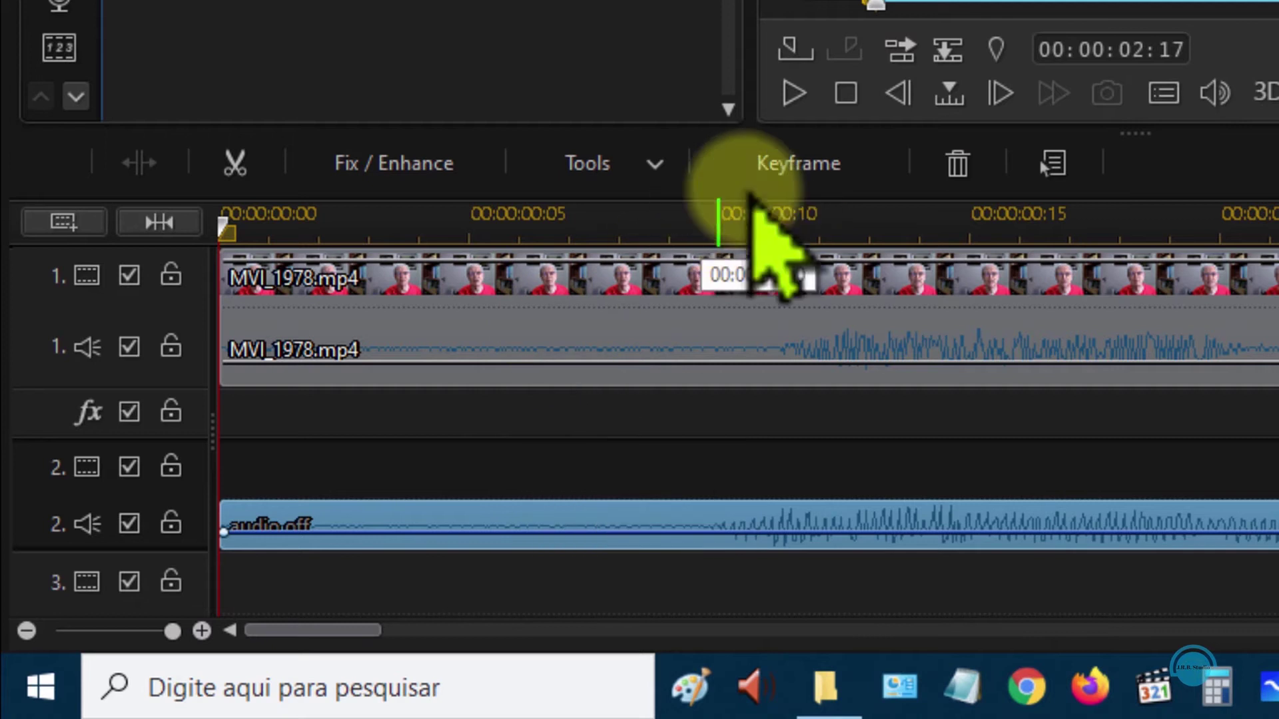
click(718, 216)
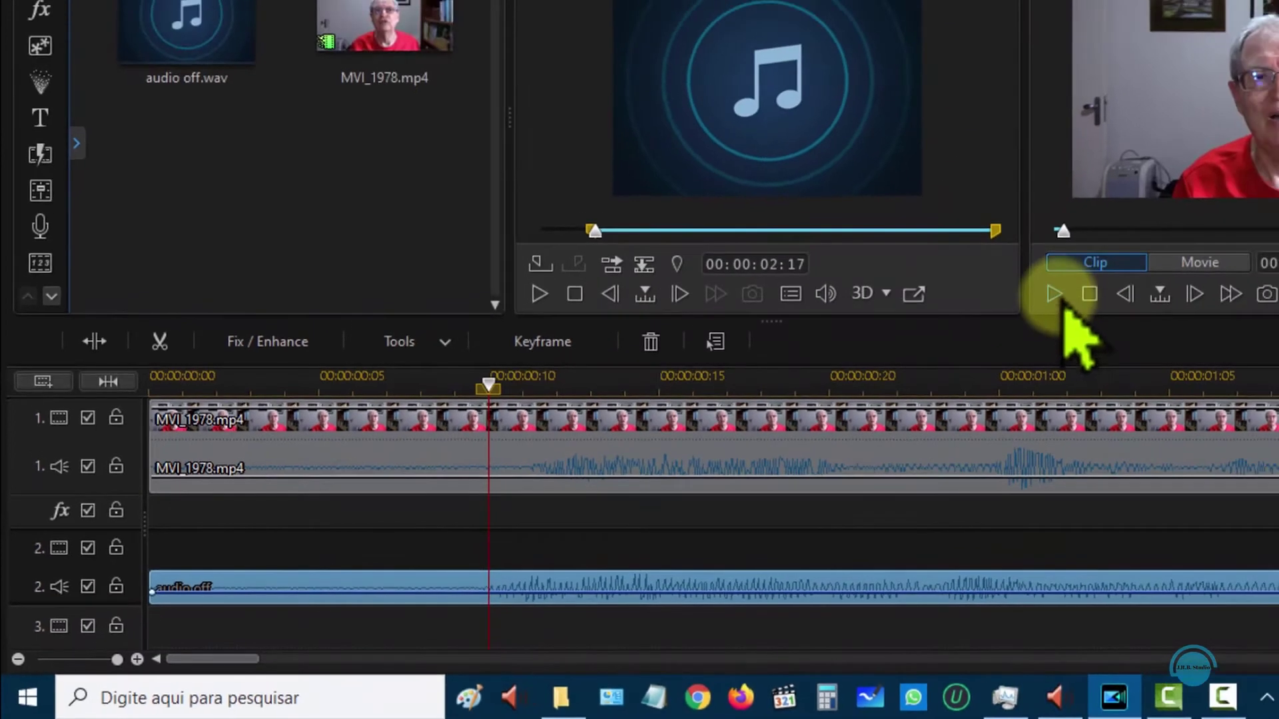
click(1056, 293)
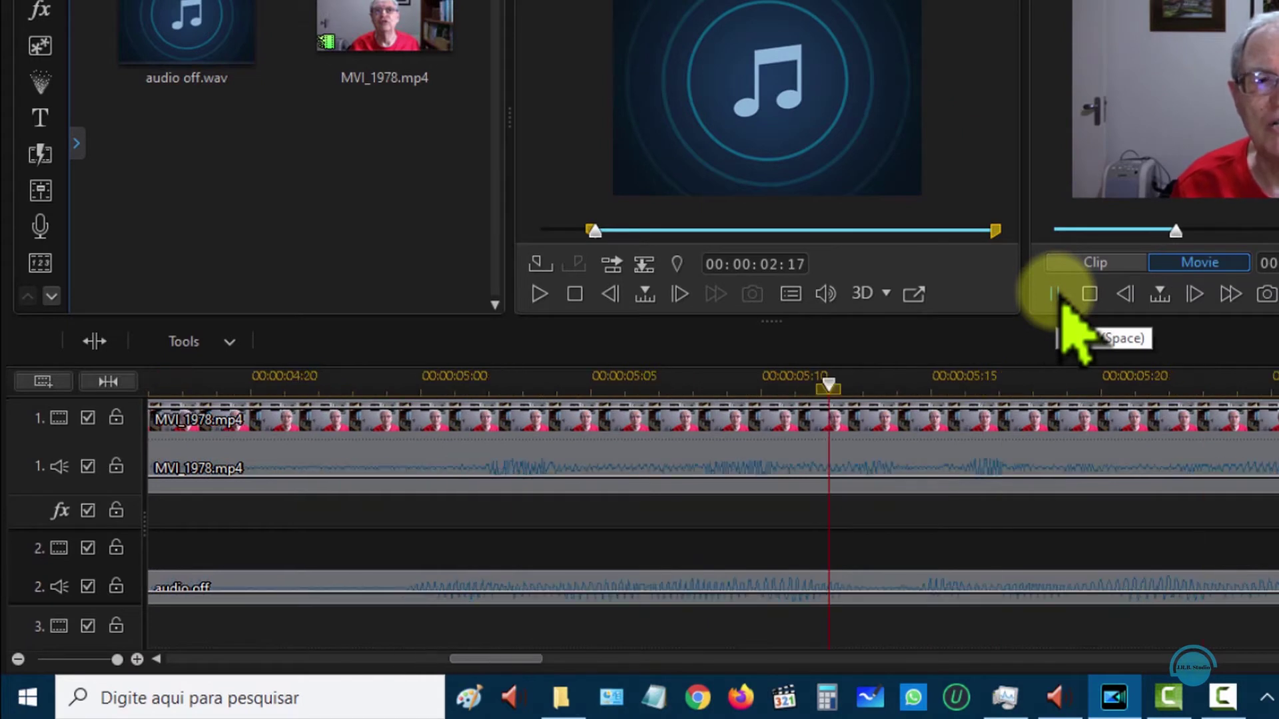
click(1058, 298)
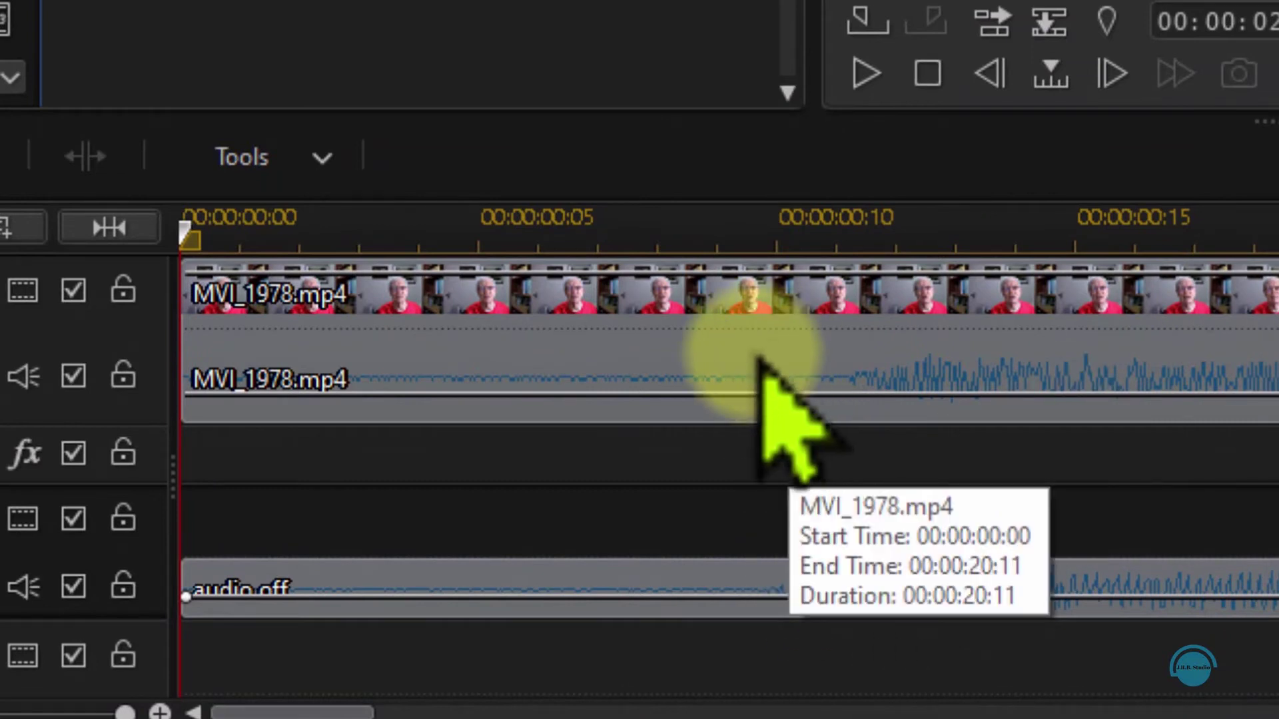
Shift the audio off clip two frames later on audio track 2, one frame at a time, playing both tracks in between.
click(619, 569)
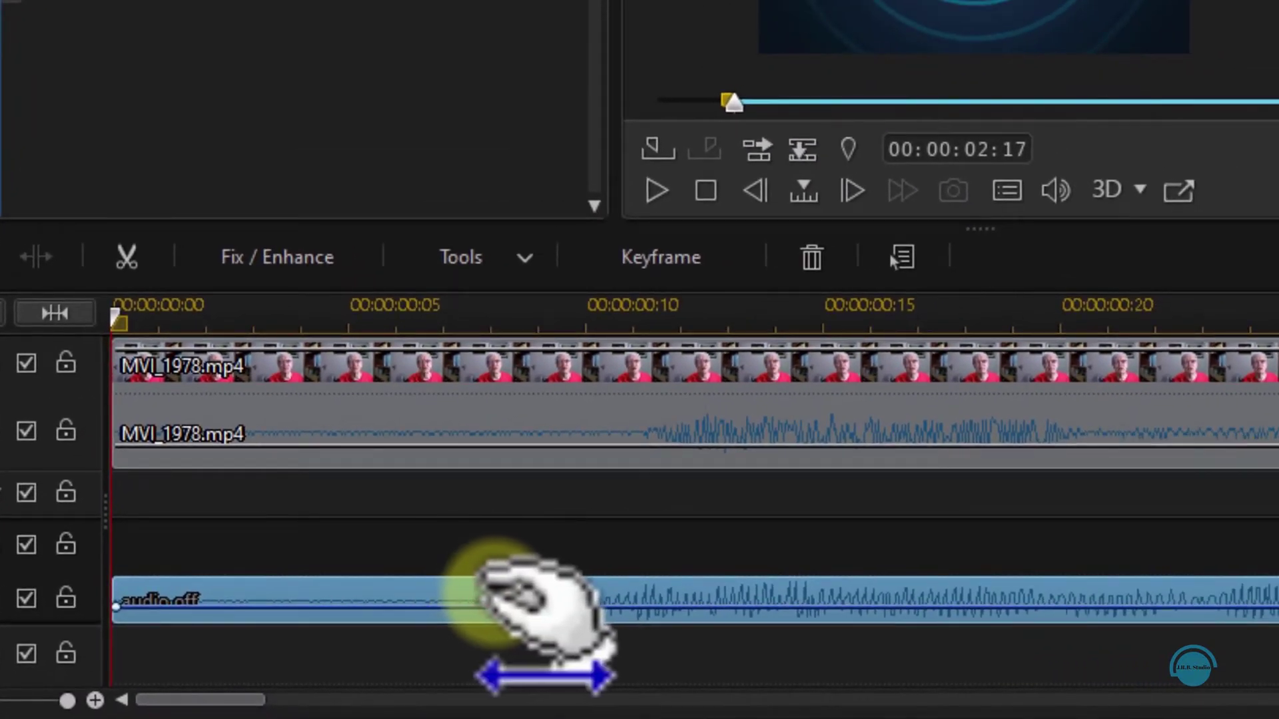
drag(493, 586, 539, 586)
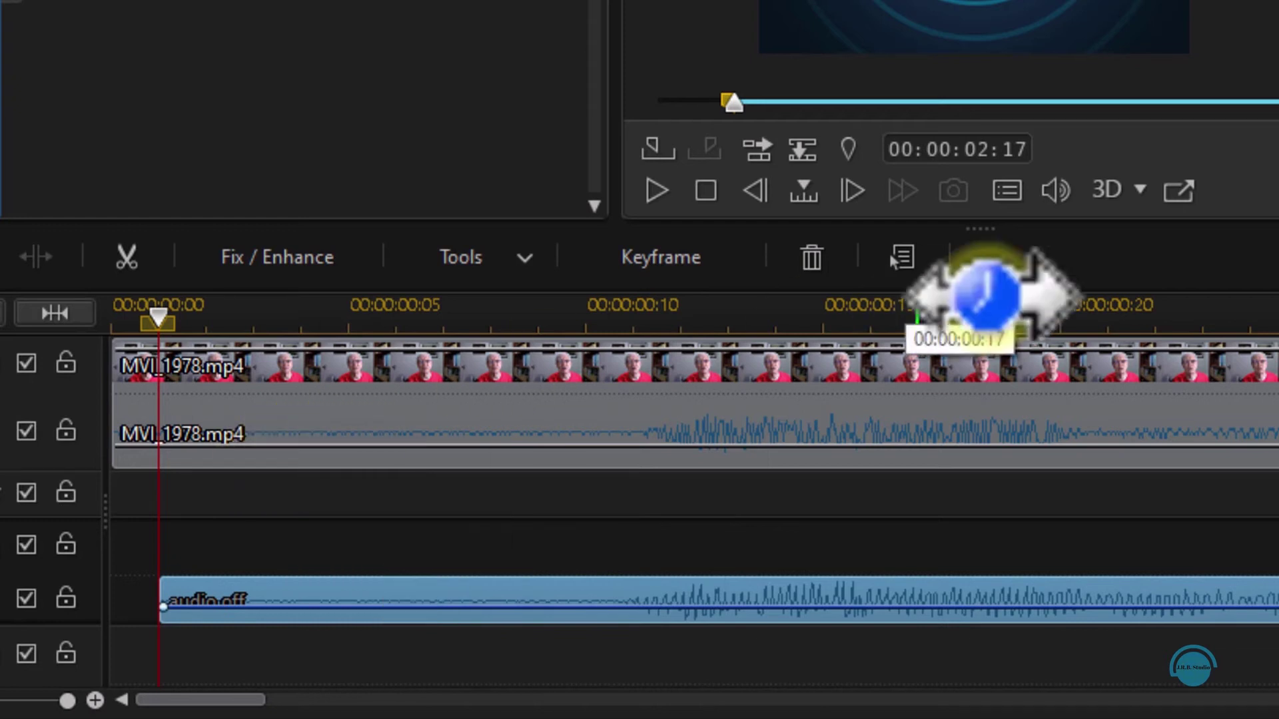
key(Escape)
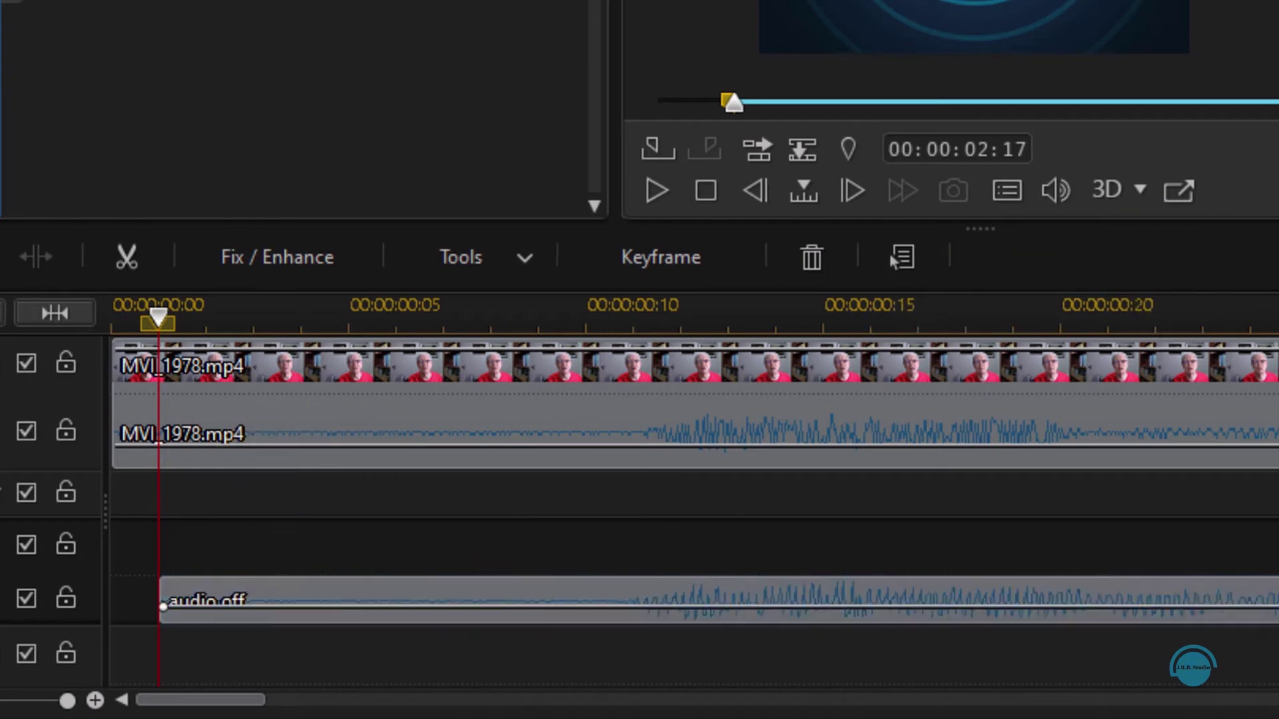
scroll(1059, 400, right, 5)
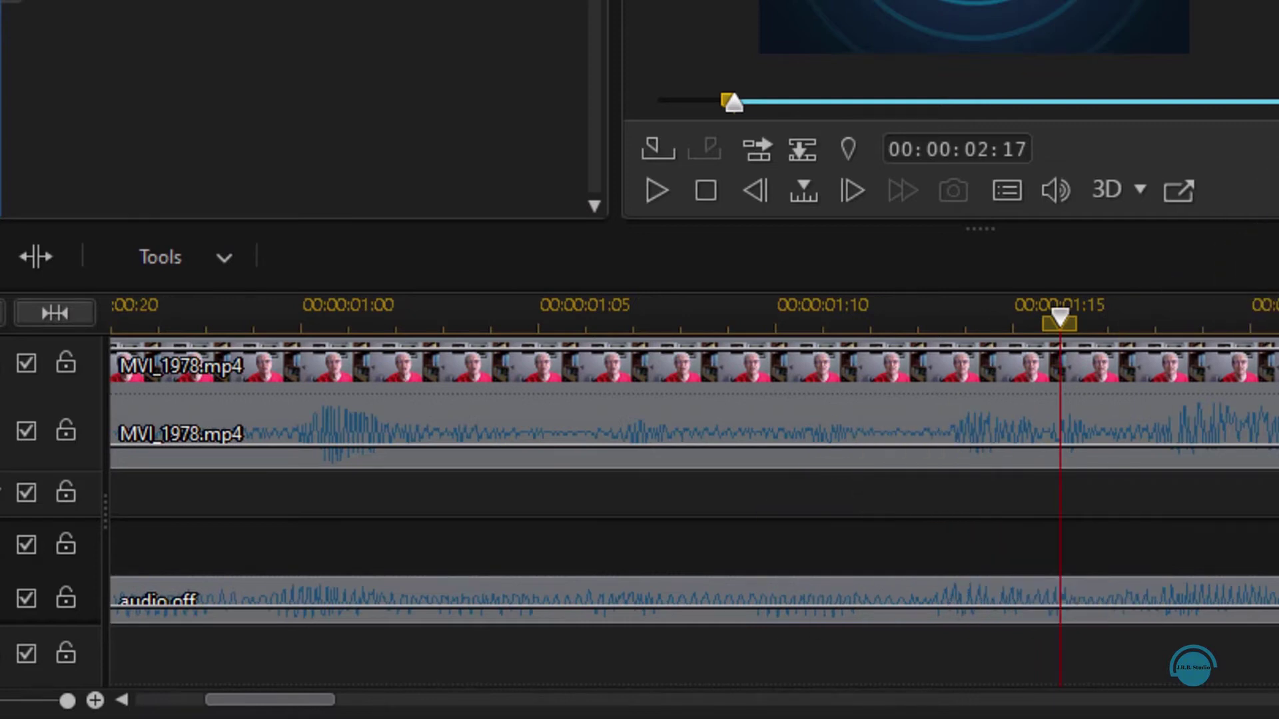
key(Home)
click(603, 595)
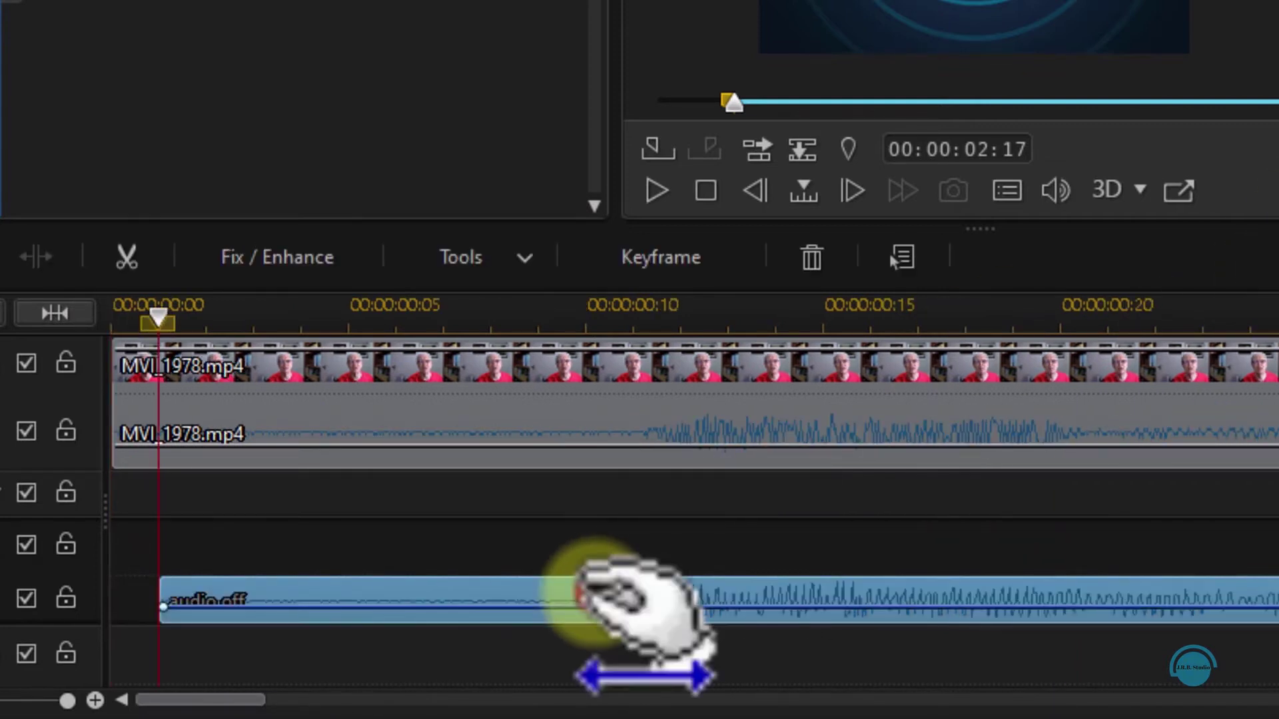
drag(589, 589, 641, 600)
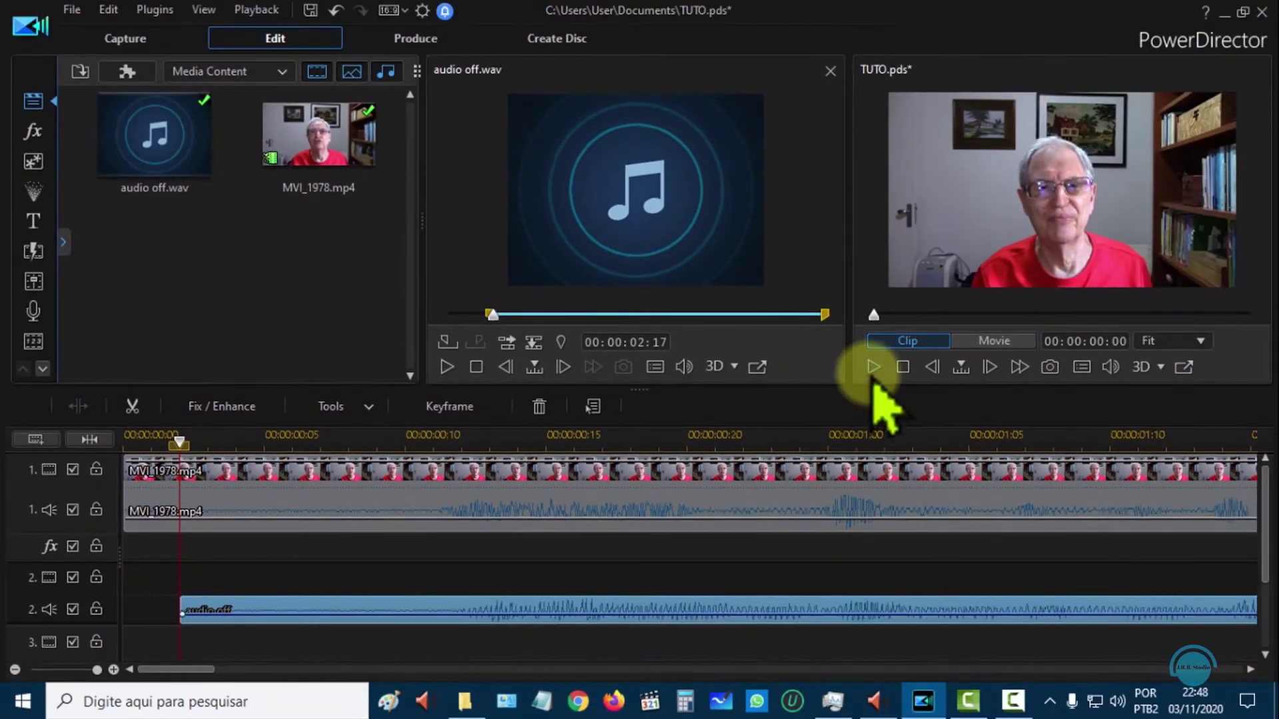
Play both tracks together to check their sync and examine the frames around the speech onset.
click(871, 372)
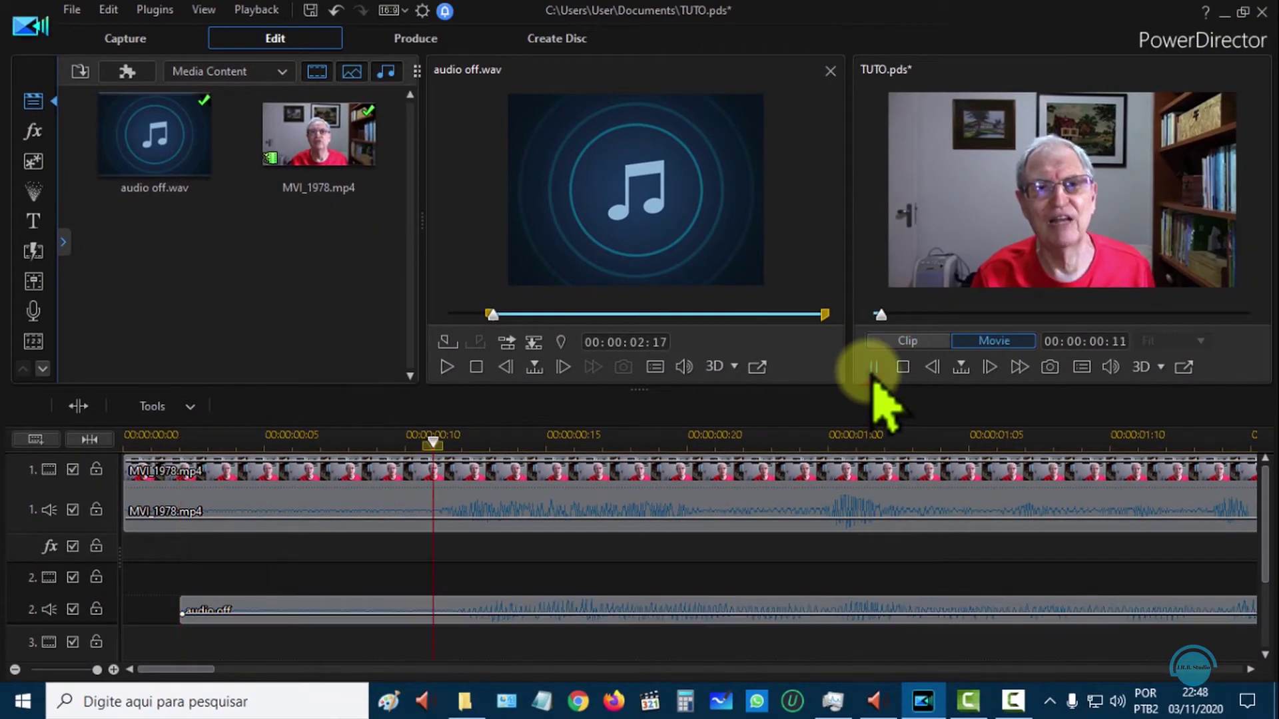
click(872, 368)
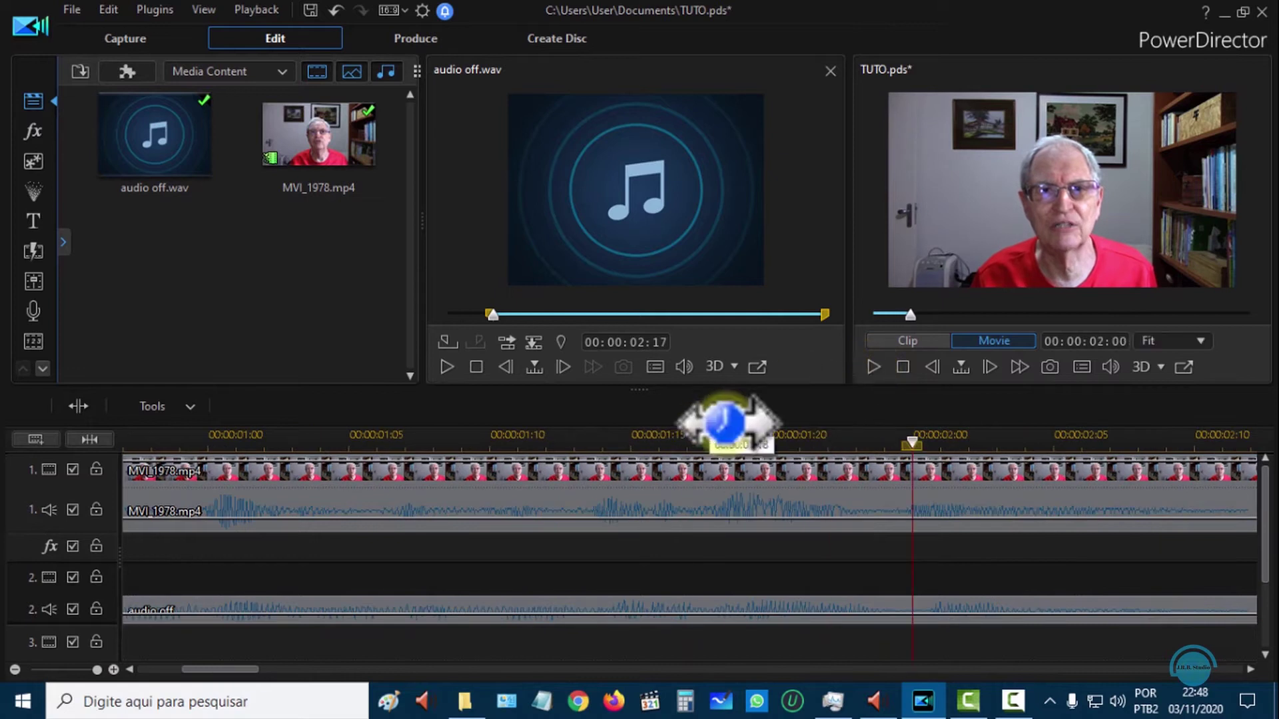
click(903, 366)
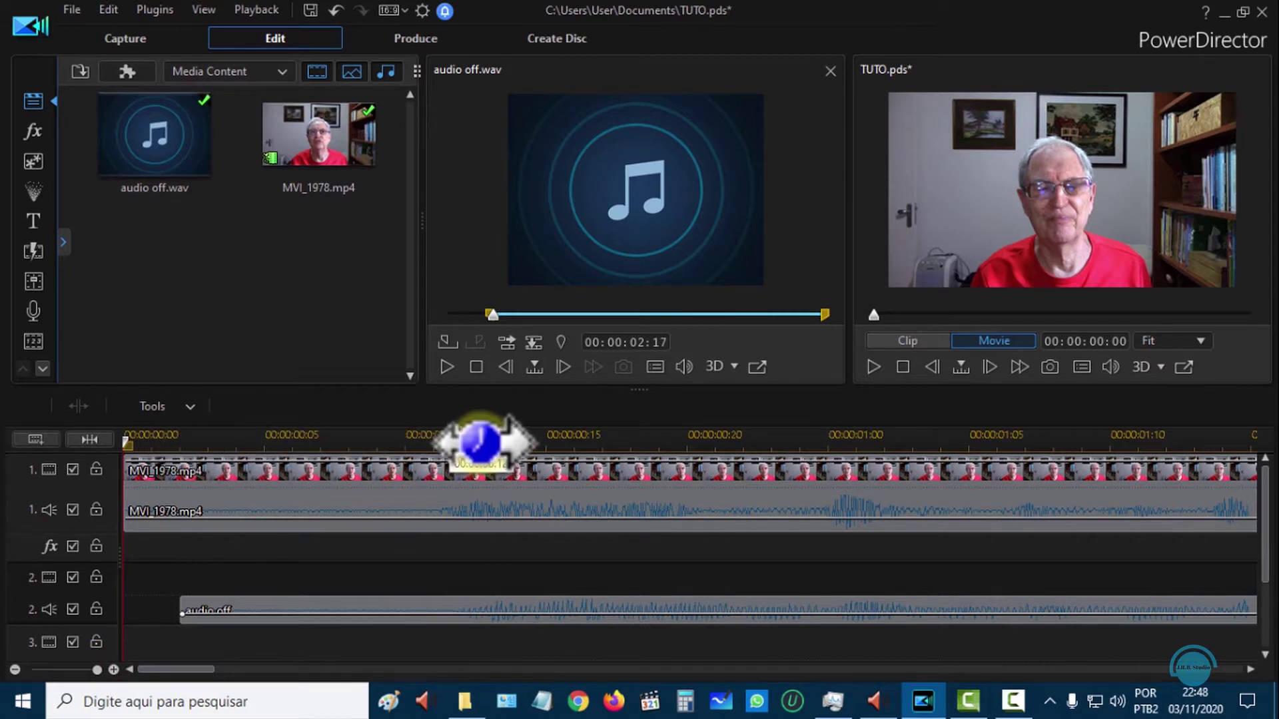
click(573, 437)
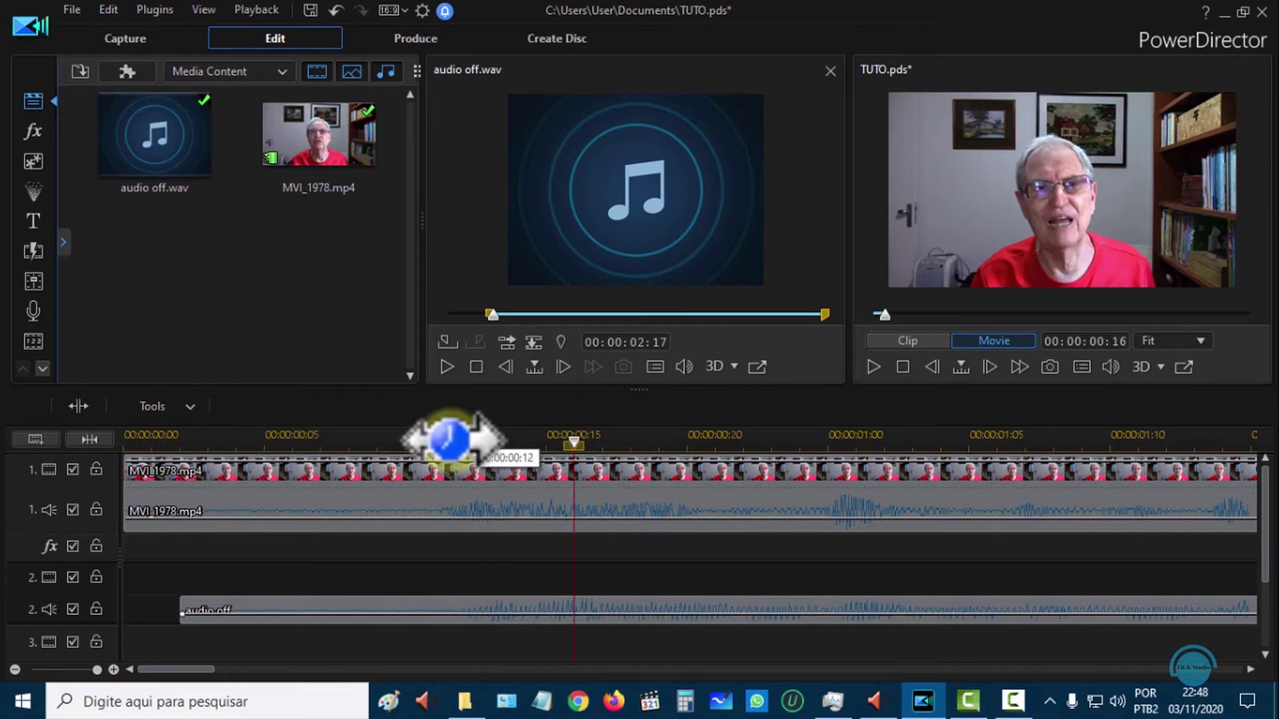
click(489, 438)
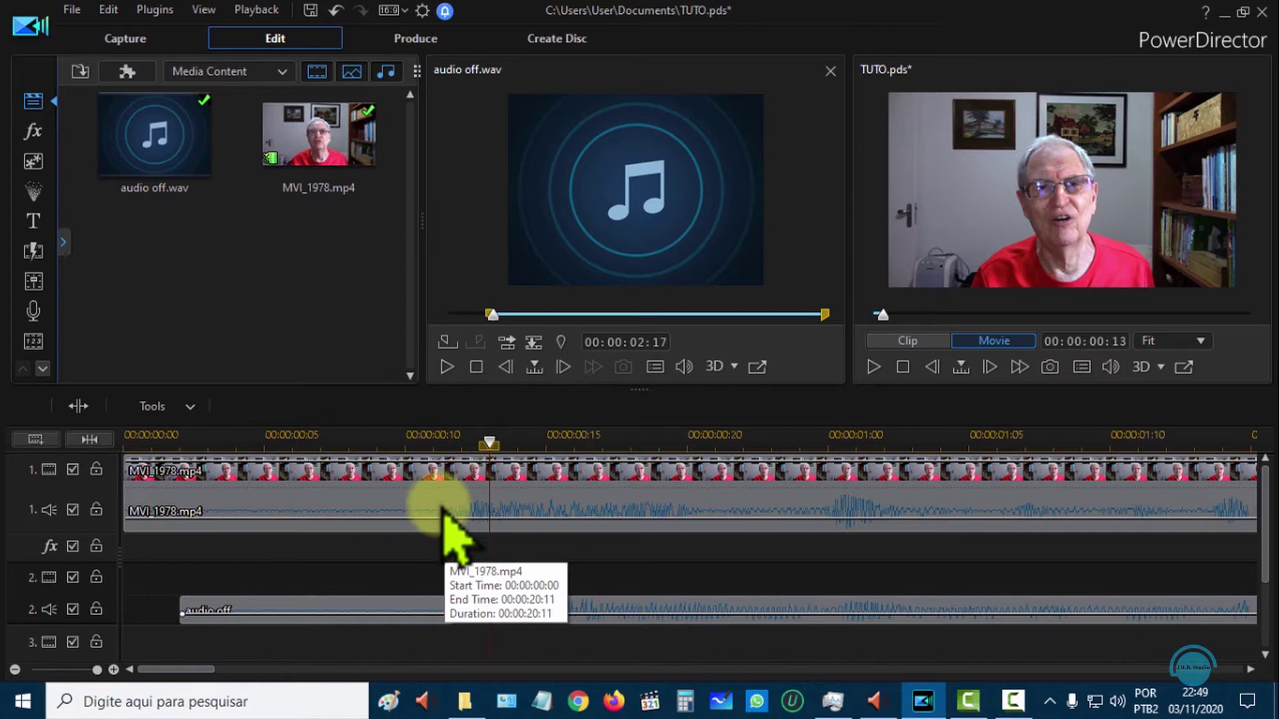
Move the audio off clip one frame earlier on audio track 2 and play both tracks together to check the sync.
click(398, 617)
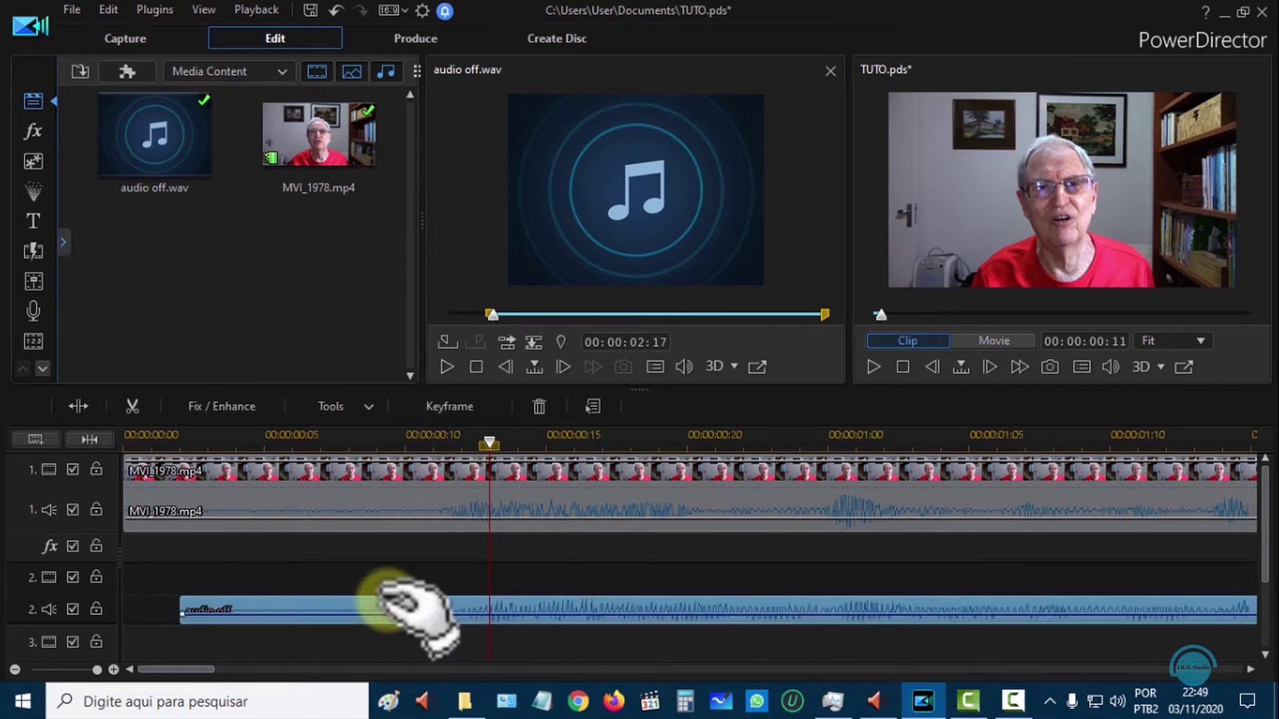
drag(400, 609, 393, 609)
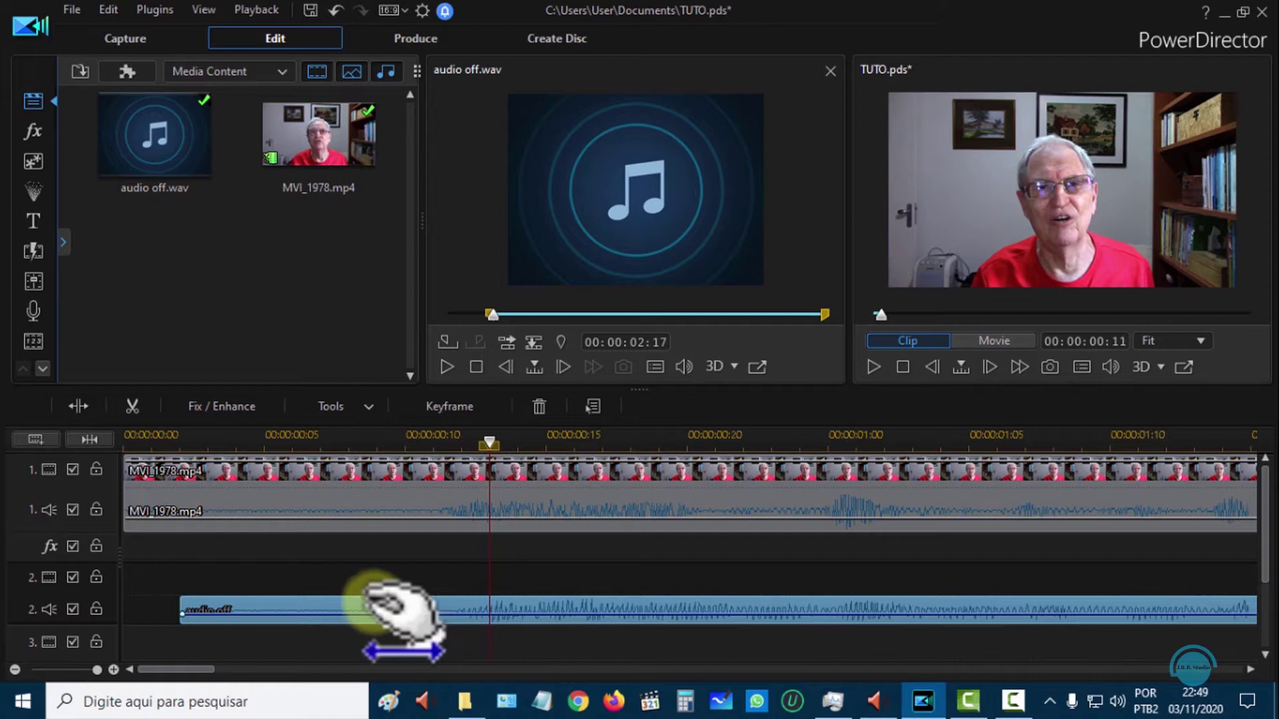
drag(393, 610, 373, 609)
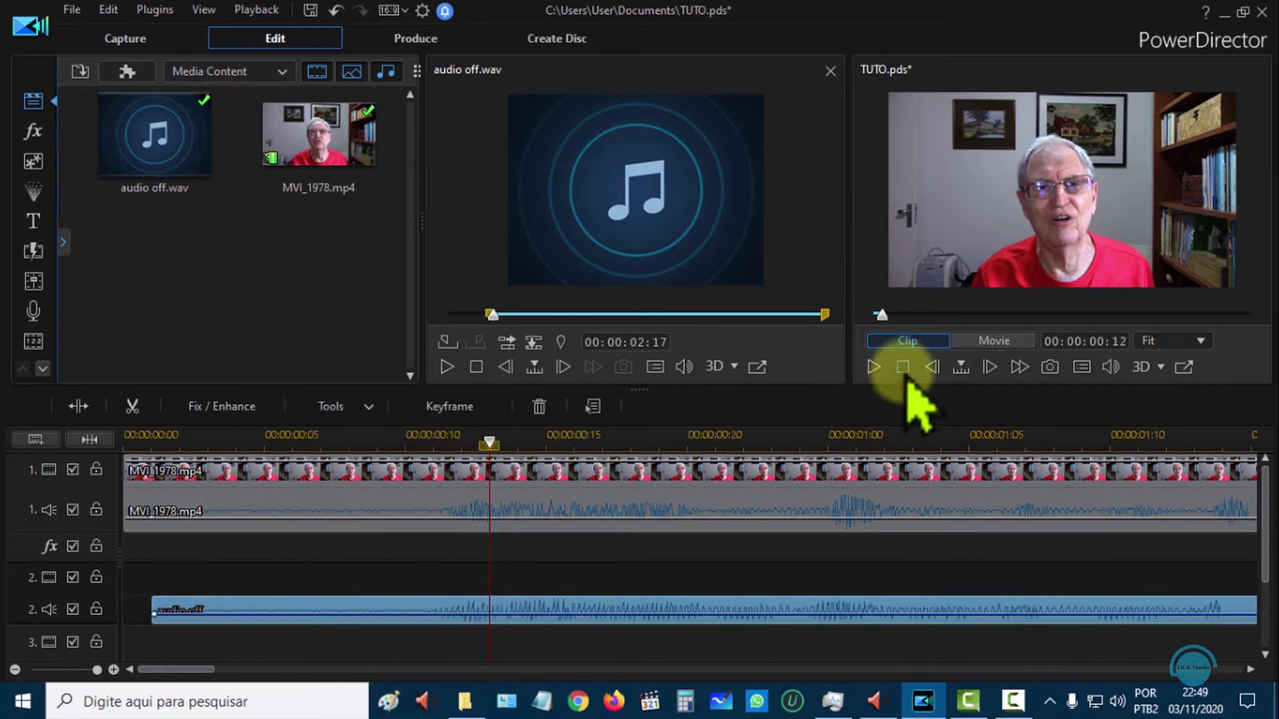
click(873, 366)
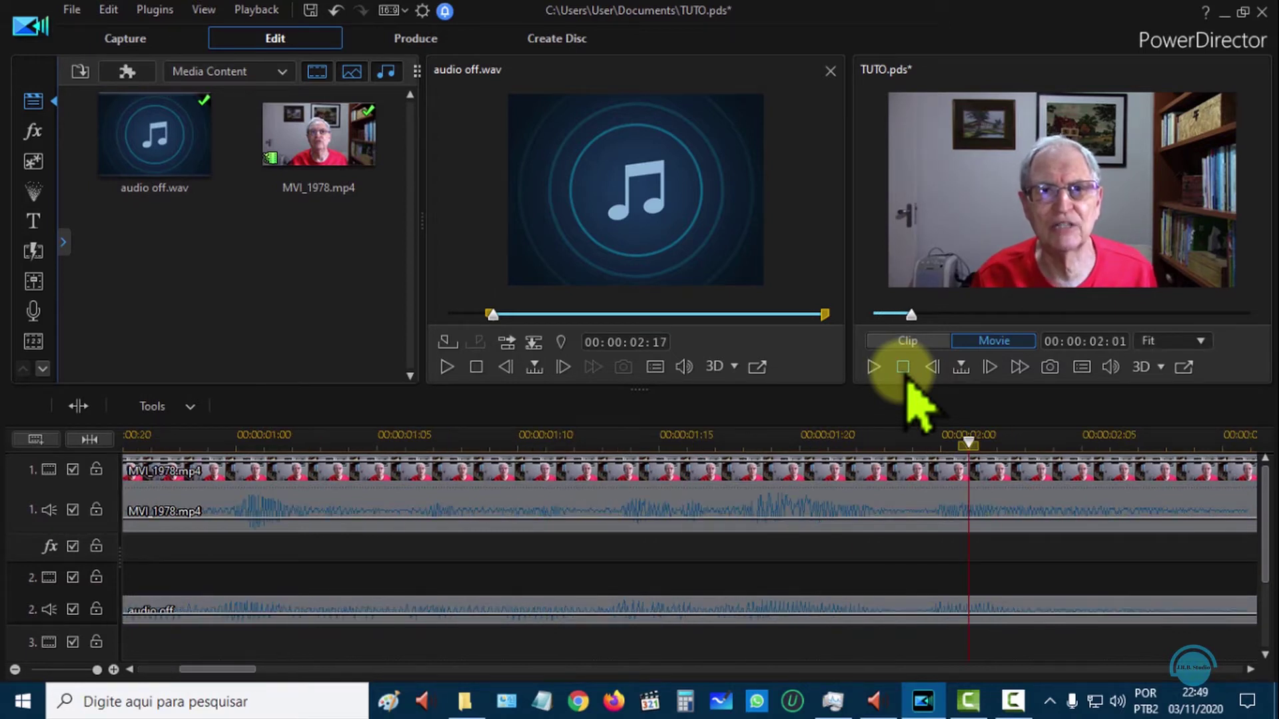
click(902, 367)
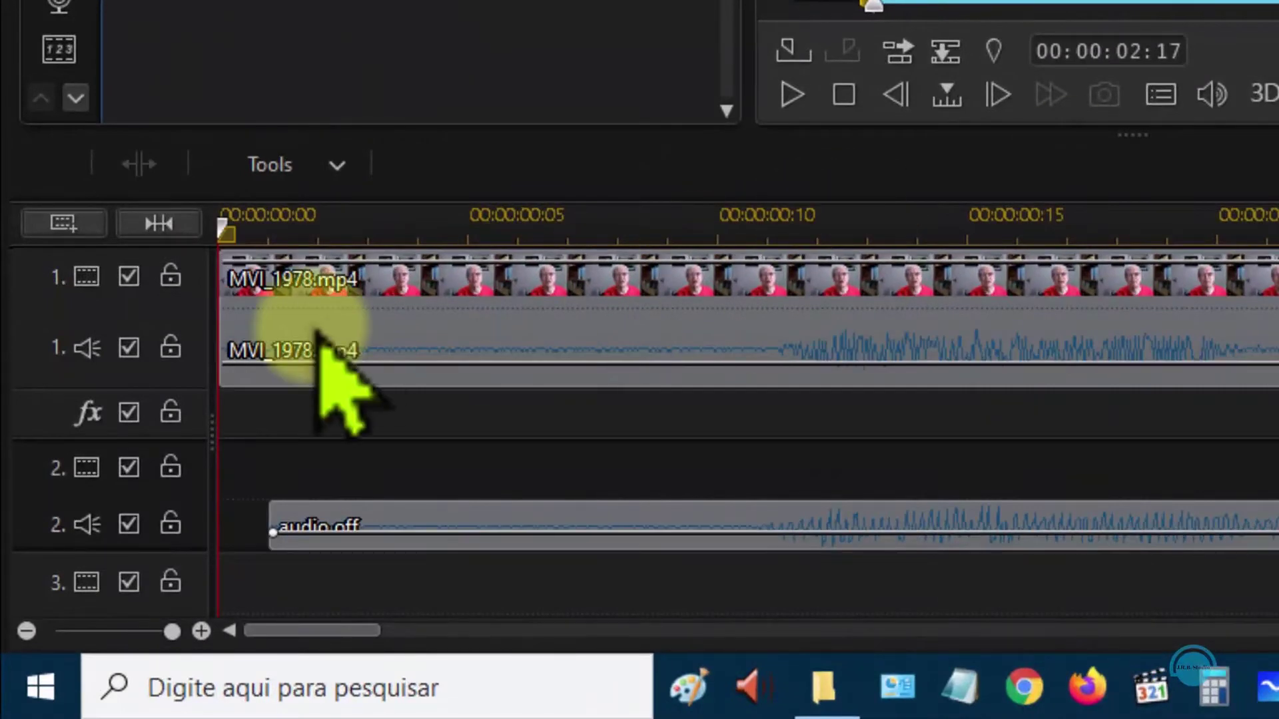
Turn off audio track 1 and play the video with only the external audio off track.
click(129, 347)
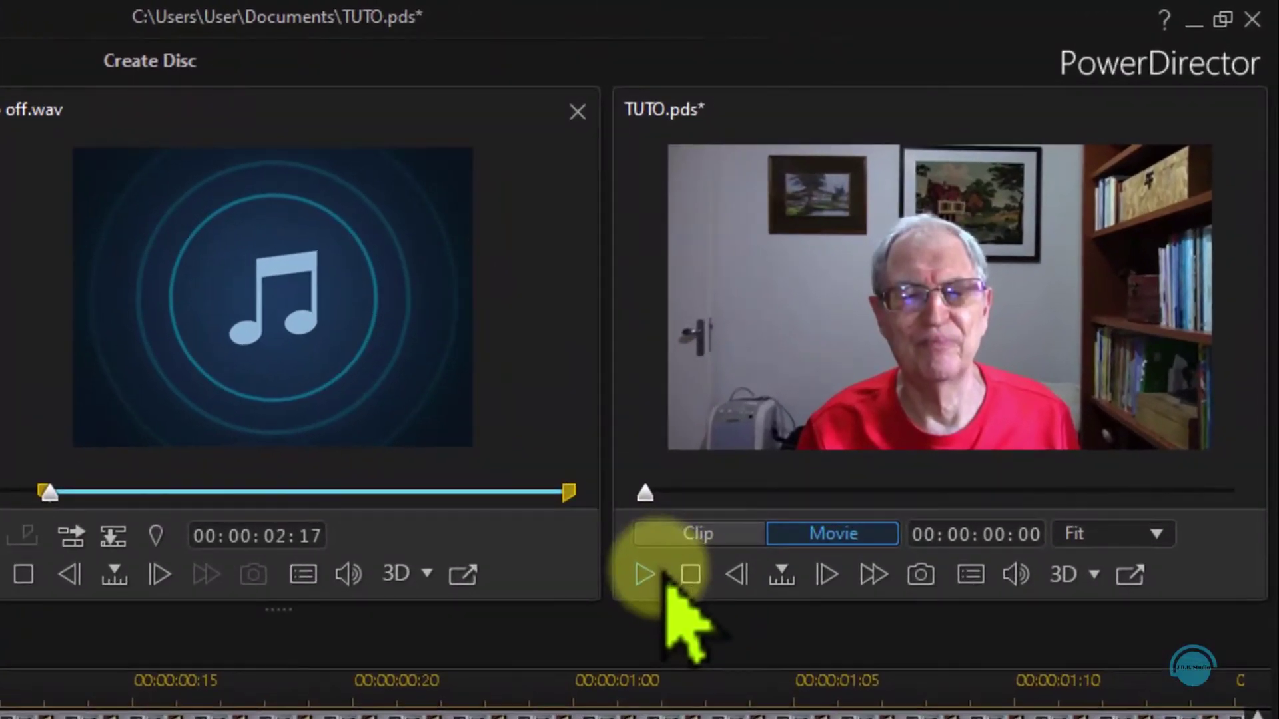
click(873, 367)
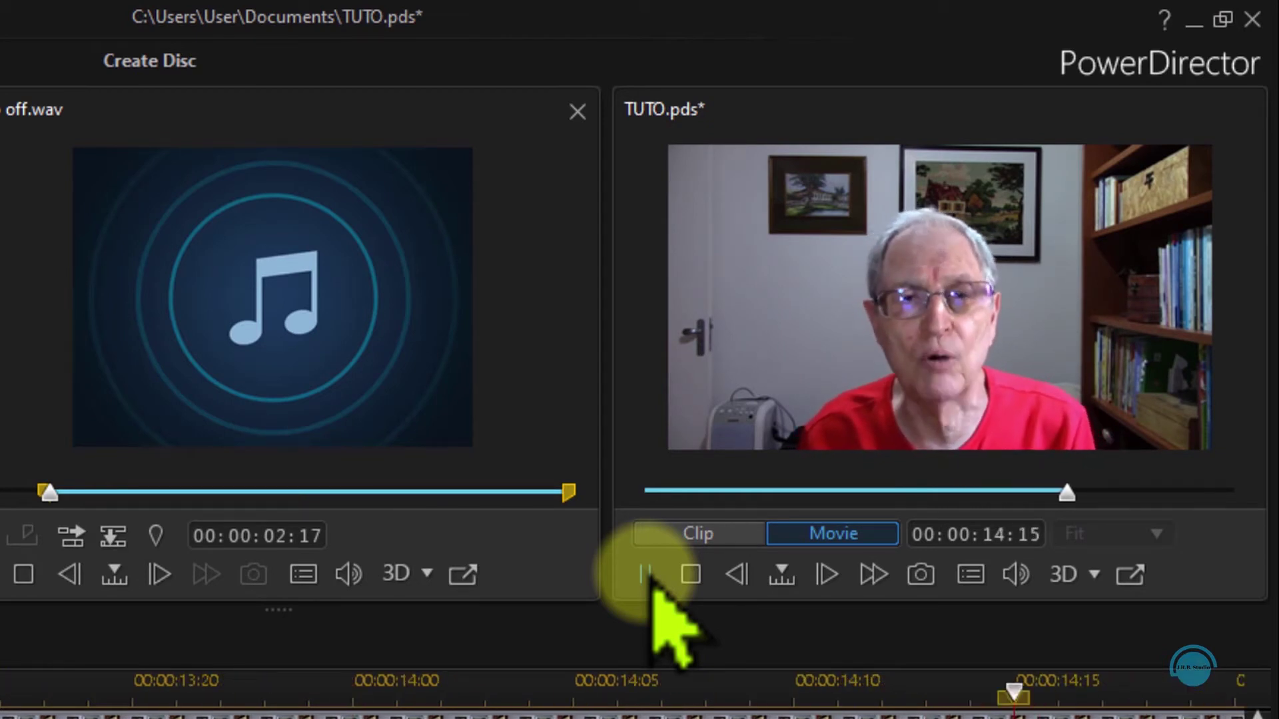
click(645, 574)
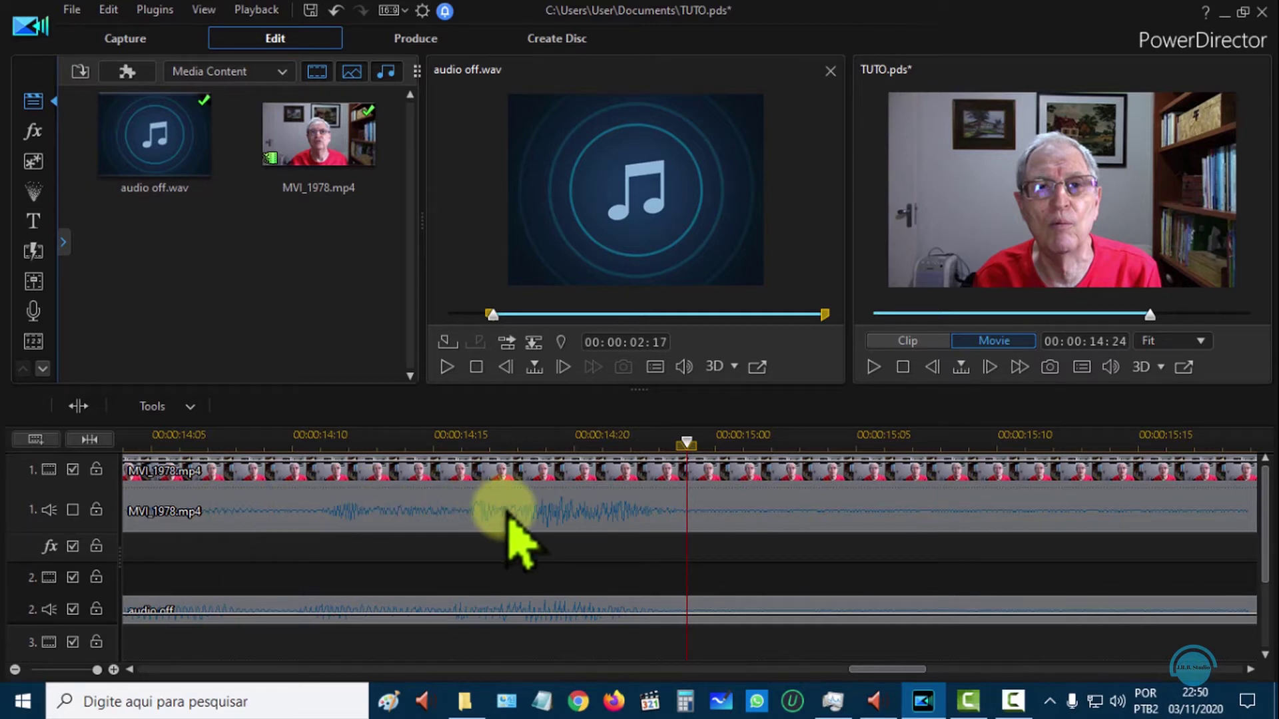
Unlink the video and audio of MVI_1978.mp4 and delete its original audio from audio track 1.
click(466, 513)
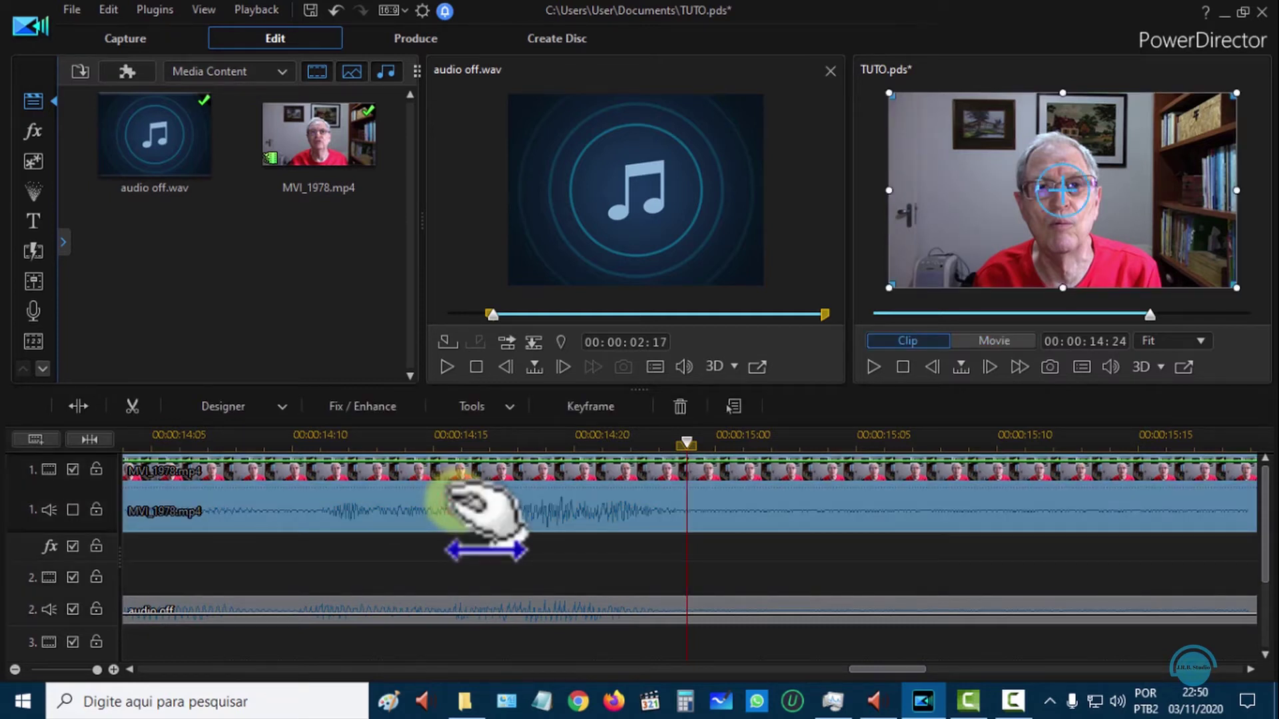
right_click(462, 509)
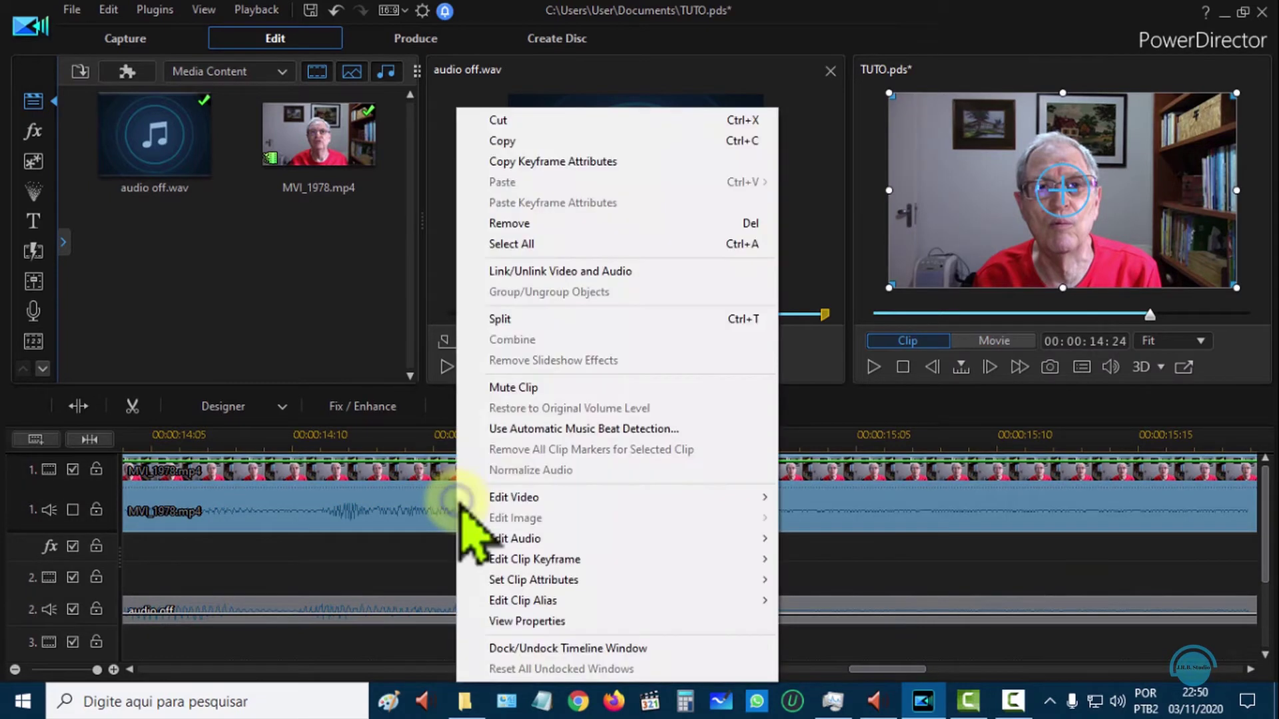
click(533, 272)
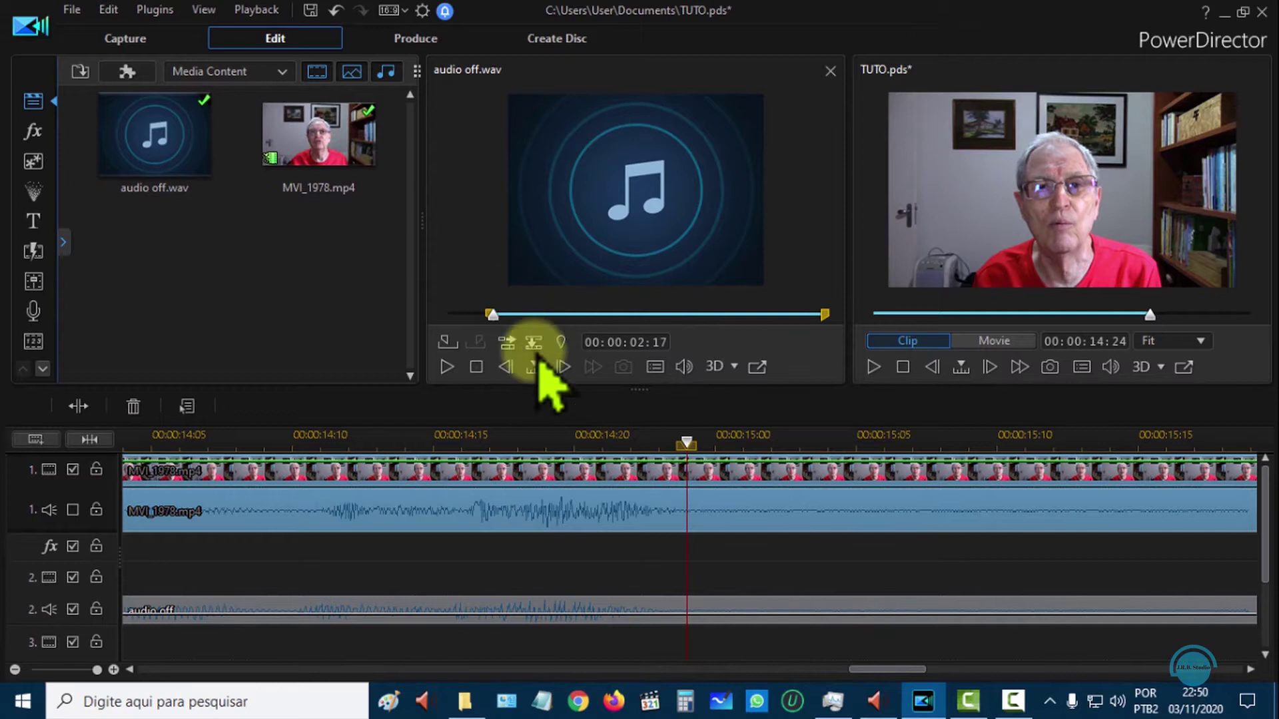
click(527, 560)
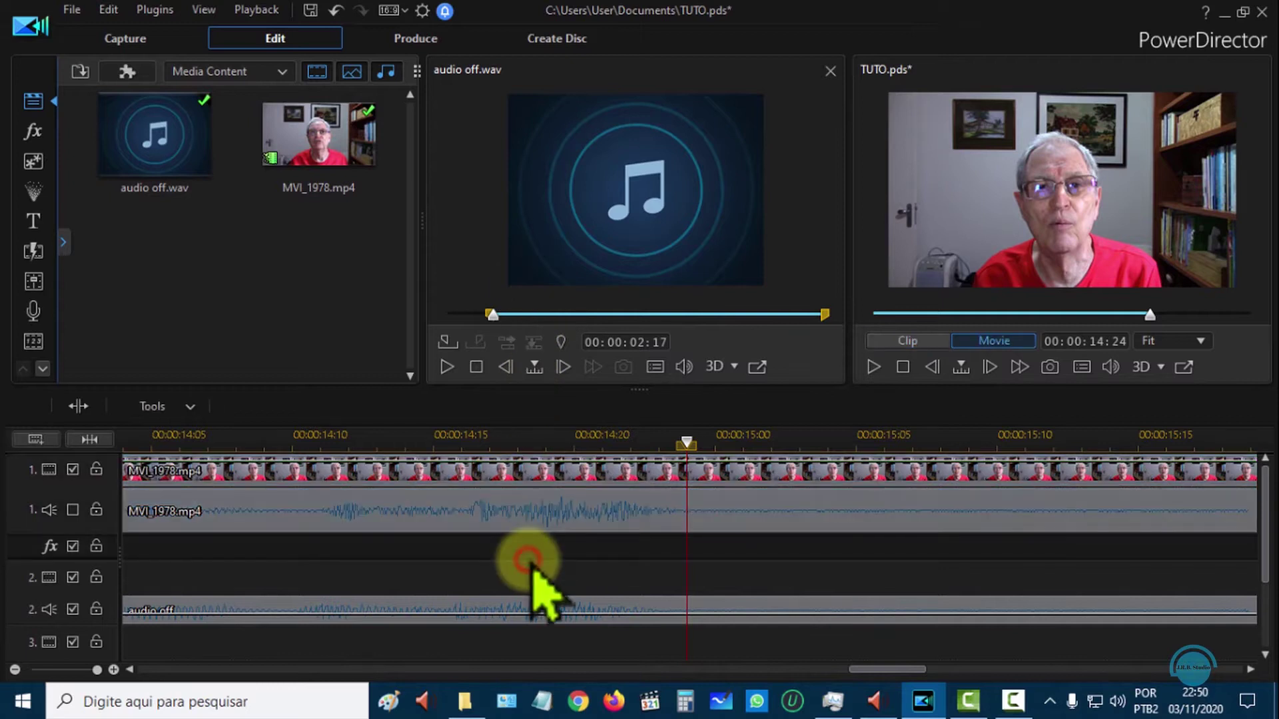
click(530, 517)
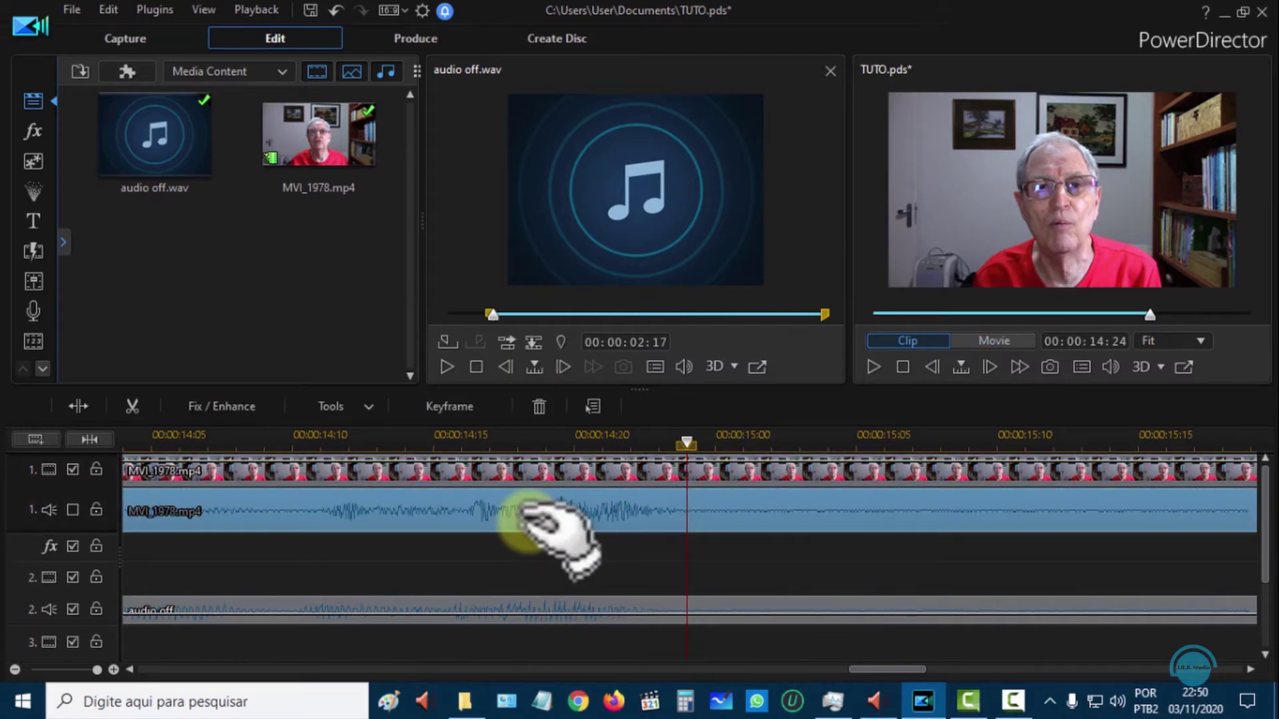
key(Delete)
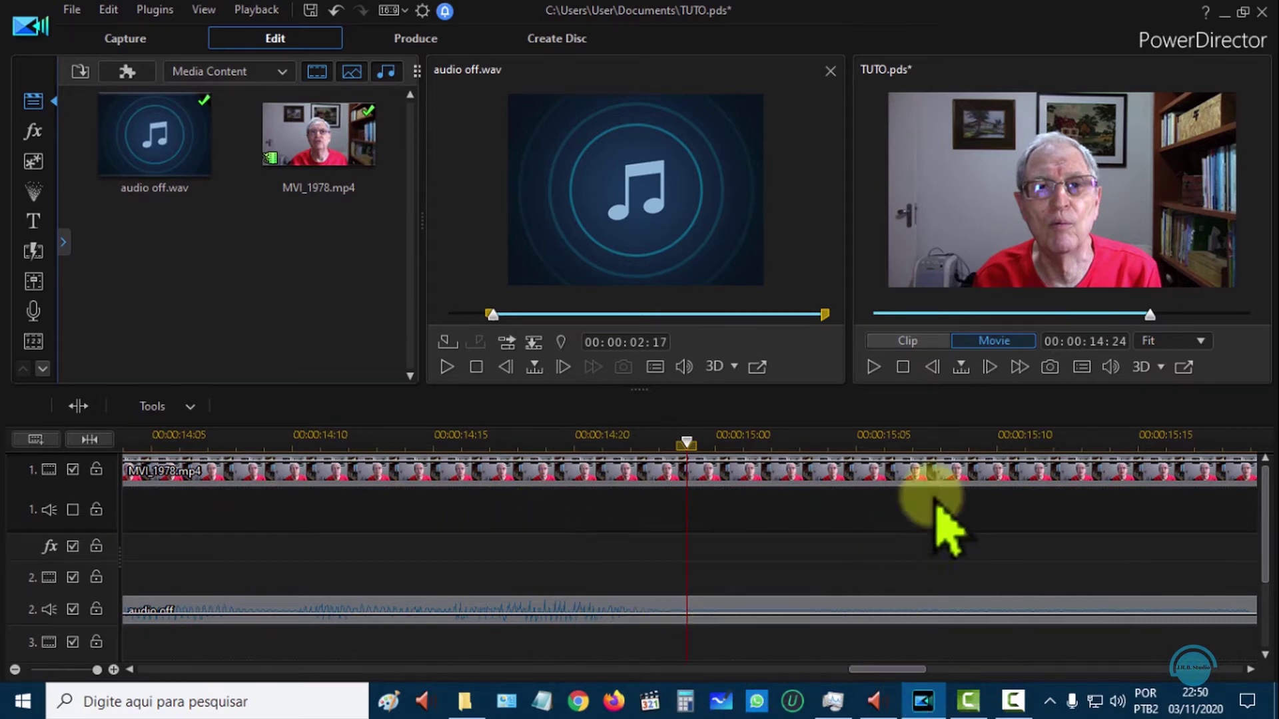
Move the audio off clip from audio track 2 up to audio track 1, keeping its one-frame offset from the timeline start.
click(903, 367)
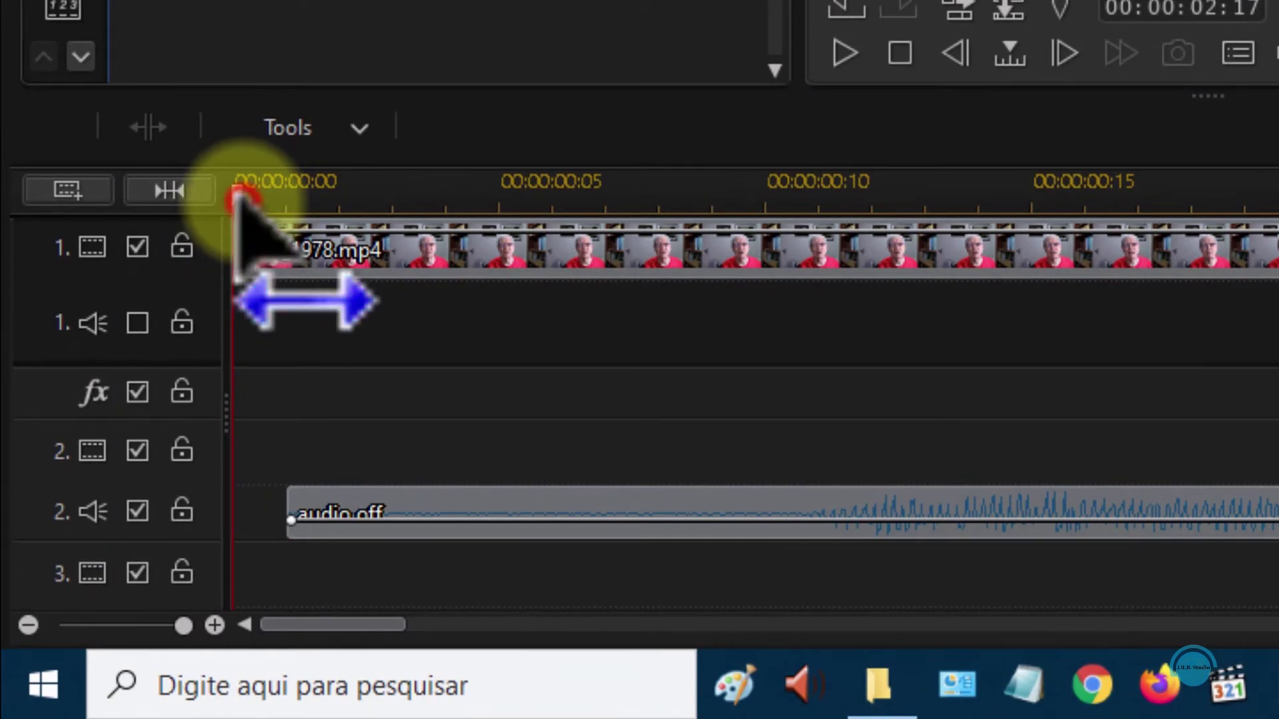
drag(238, 195, 270, 189)
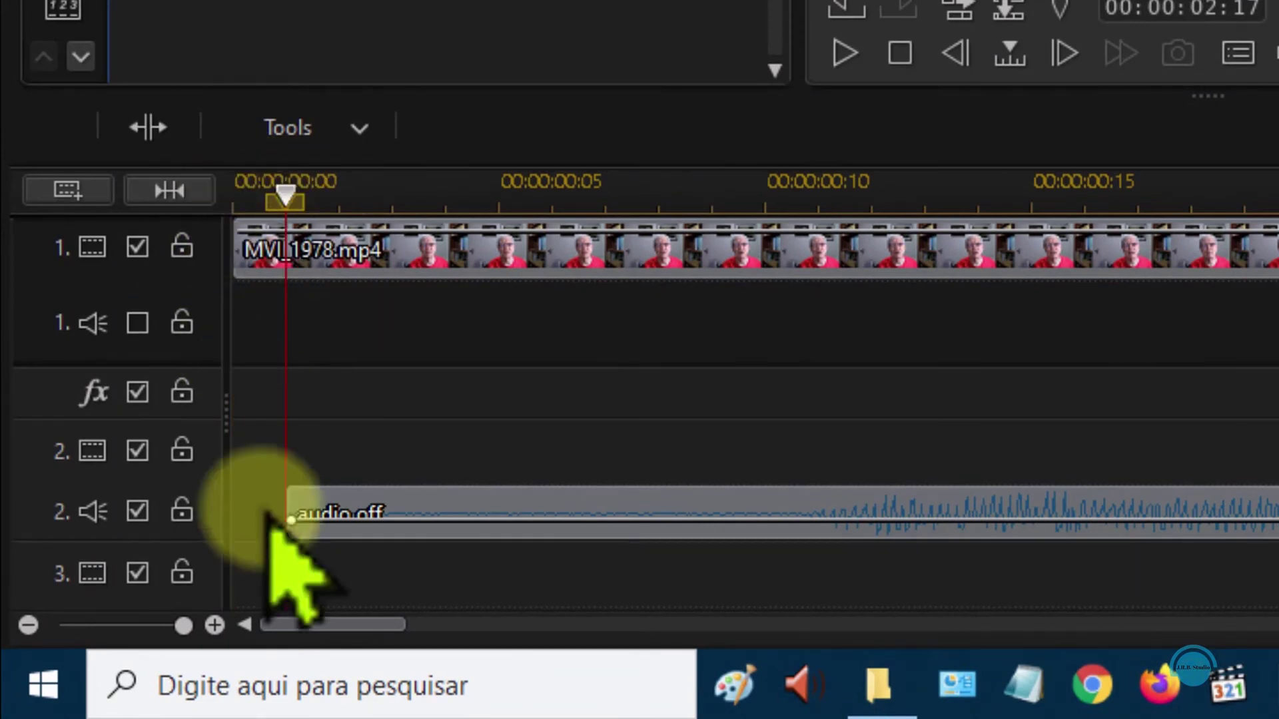
click(420, 503)
drag(420, 502, 423, 360)
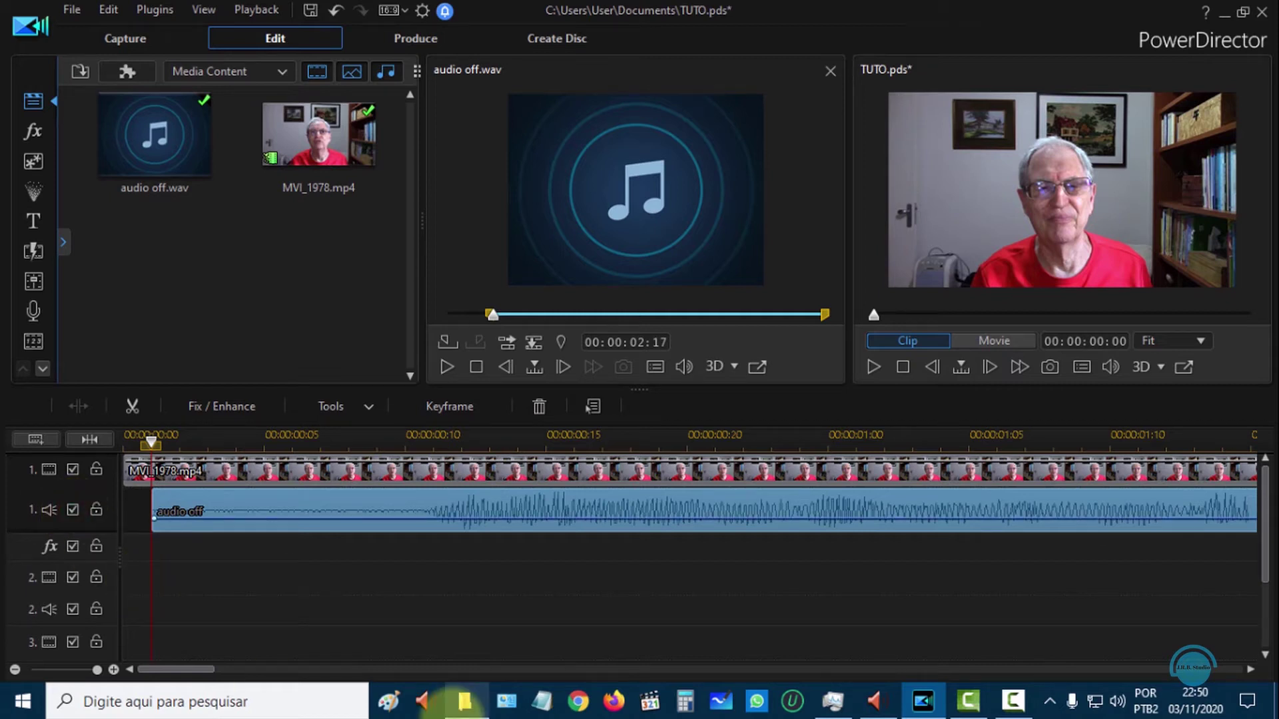
Play the movie to check the video against the audio off clip on audio track 1.
click(466, 624)
key(space)
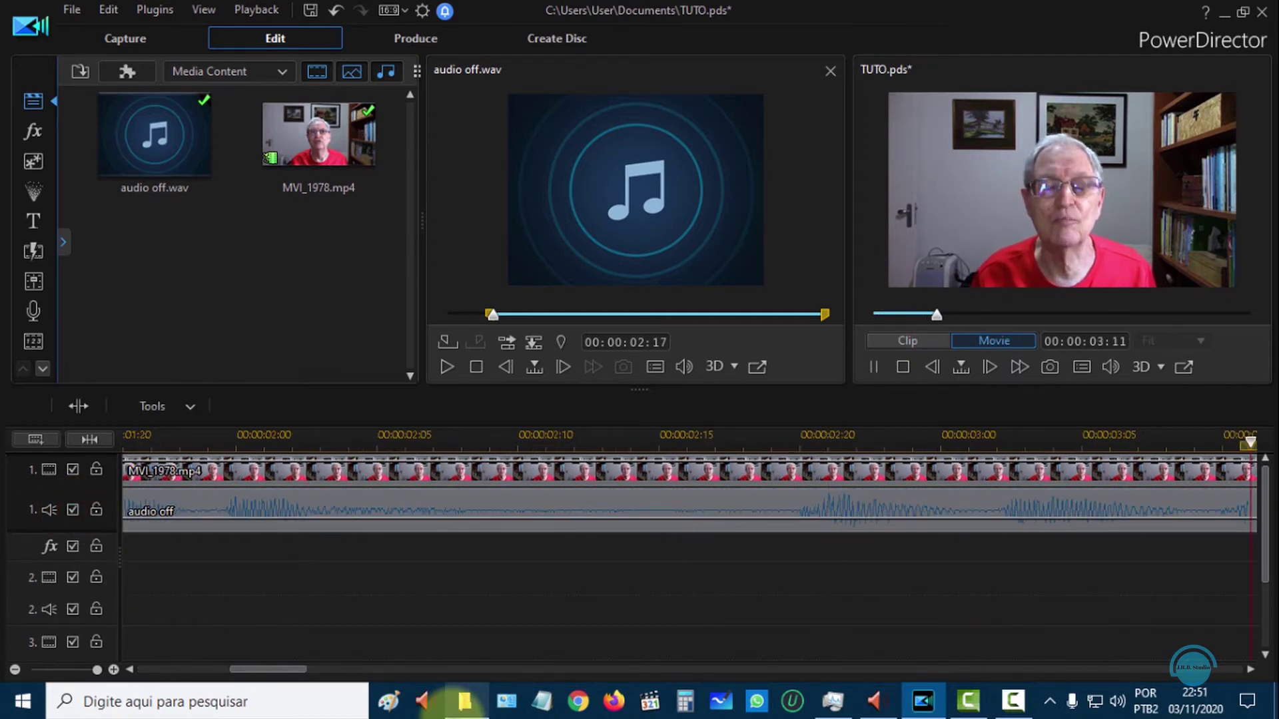
key(space)
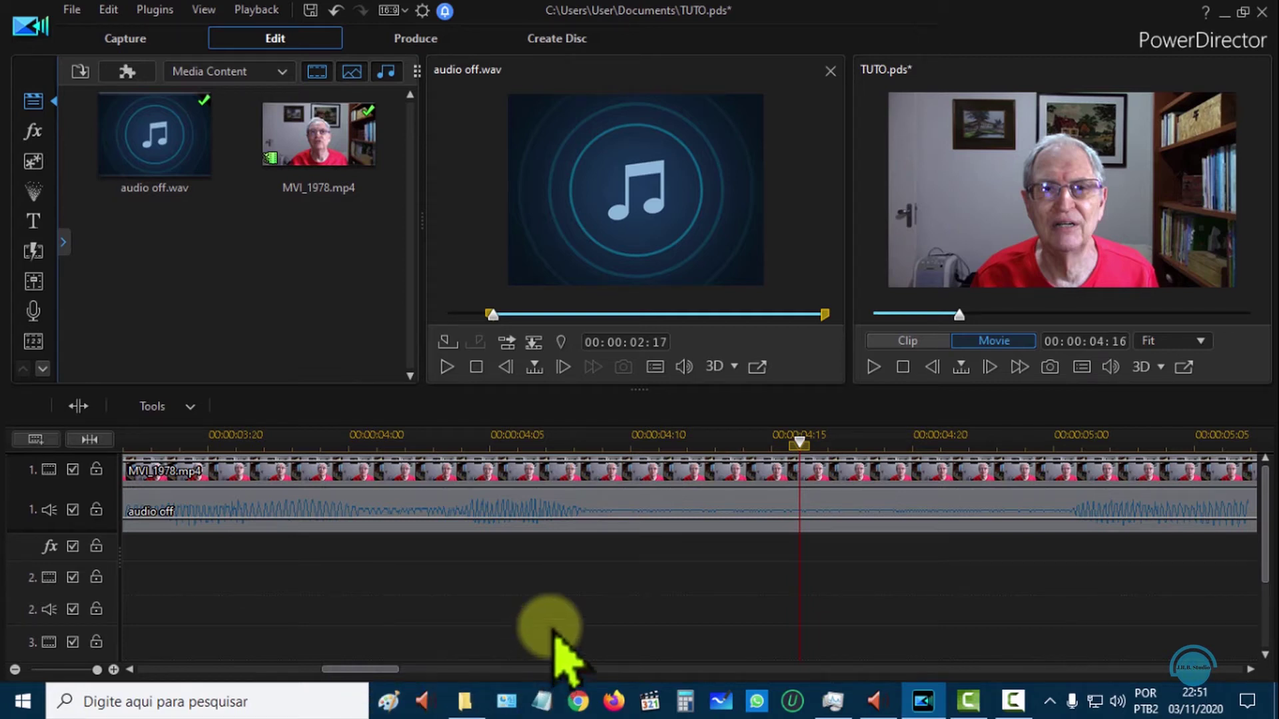
Open the Fix / Enhance settings for the MVI_1978.mp4 video clip and widen the settings area.
click(569, 470)
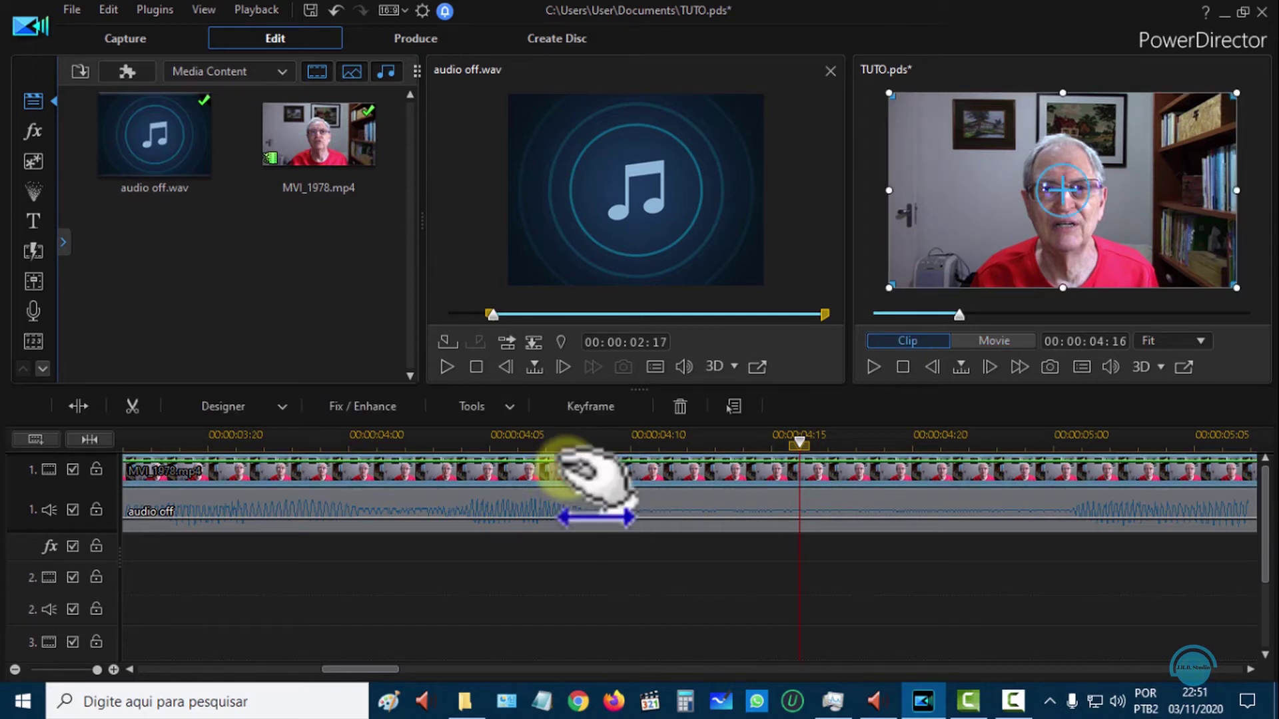
drag(553, 473, 489, 449)
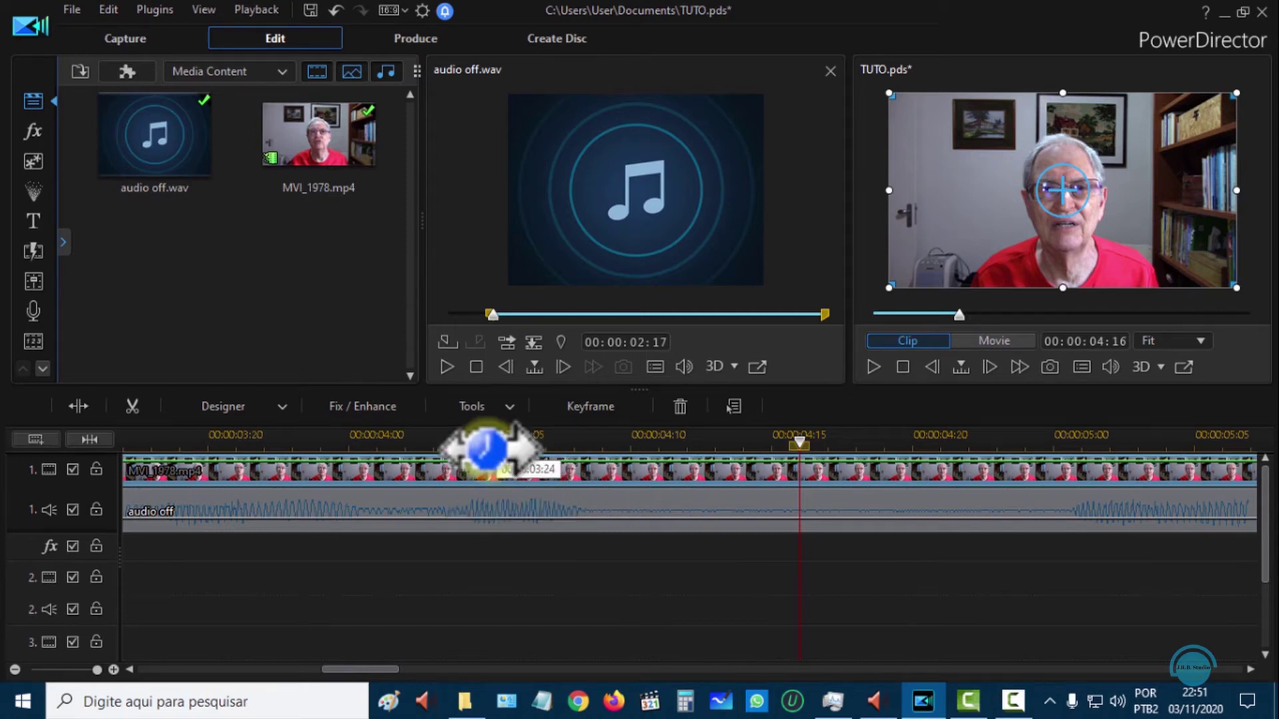
click(370, 406)
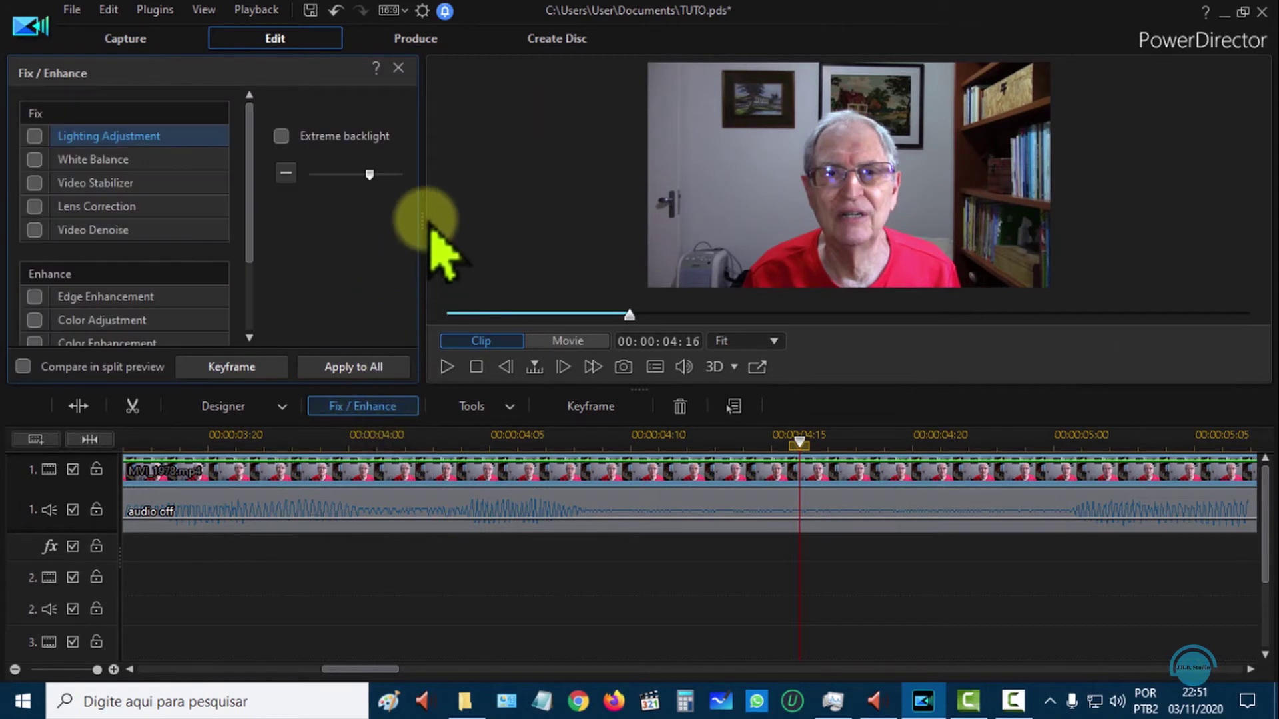
drag(421, 218, 623, 217)
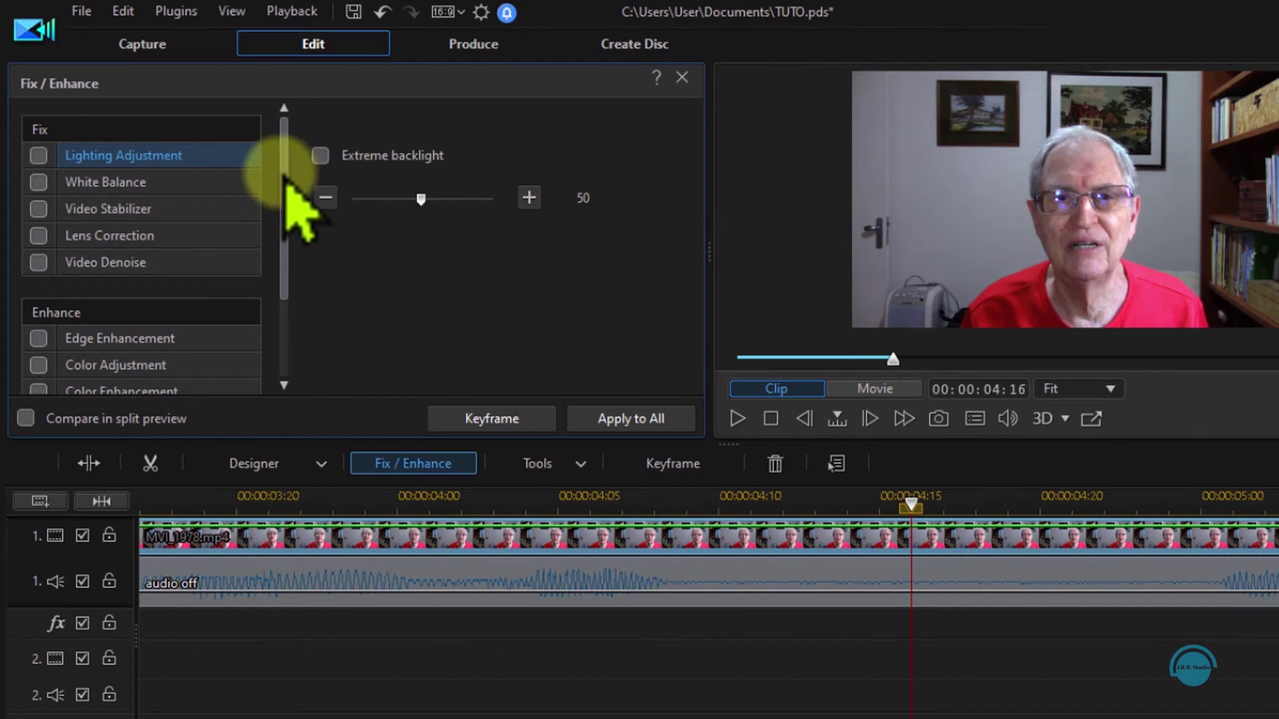
Enable Lighting Adjustment on the MVI_1978.mp4 clip and set its level to 55.
click(42, 152)
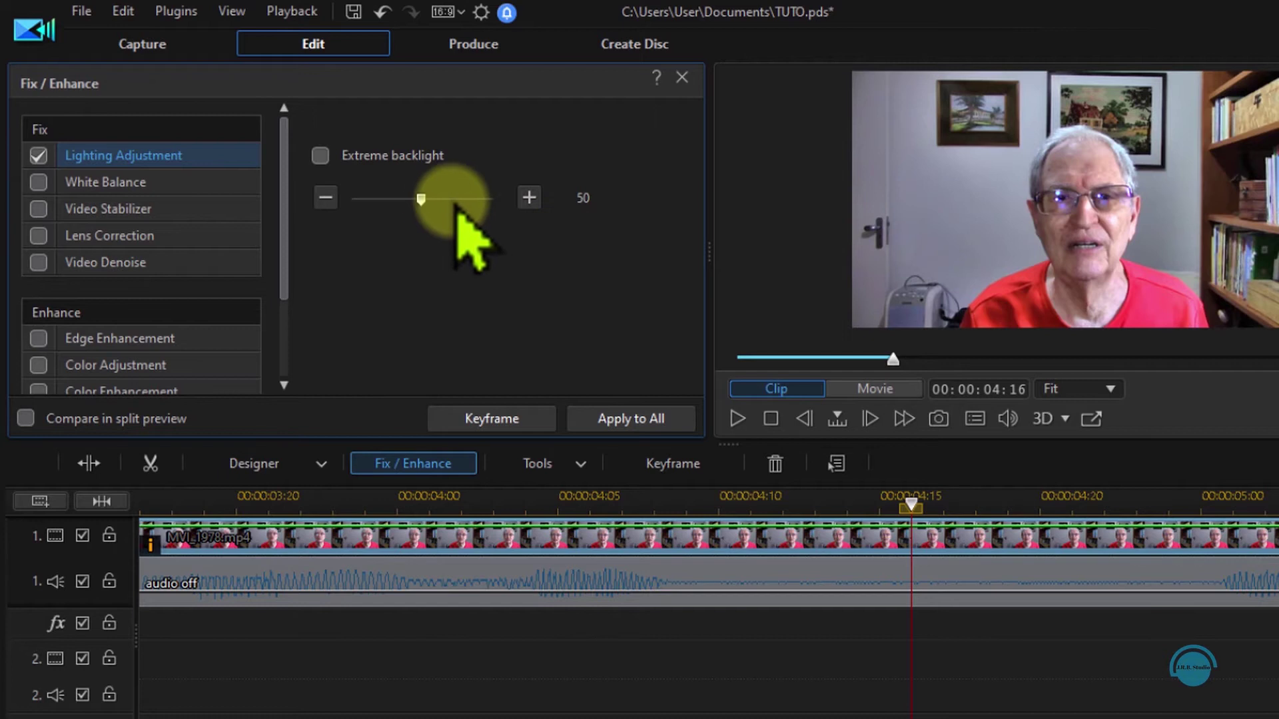
drag(421, 198, 453, 199)
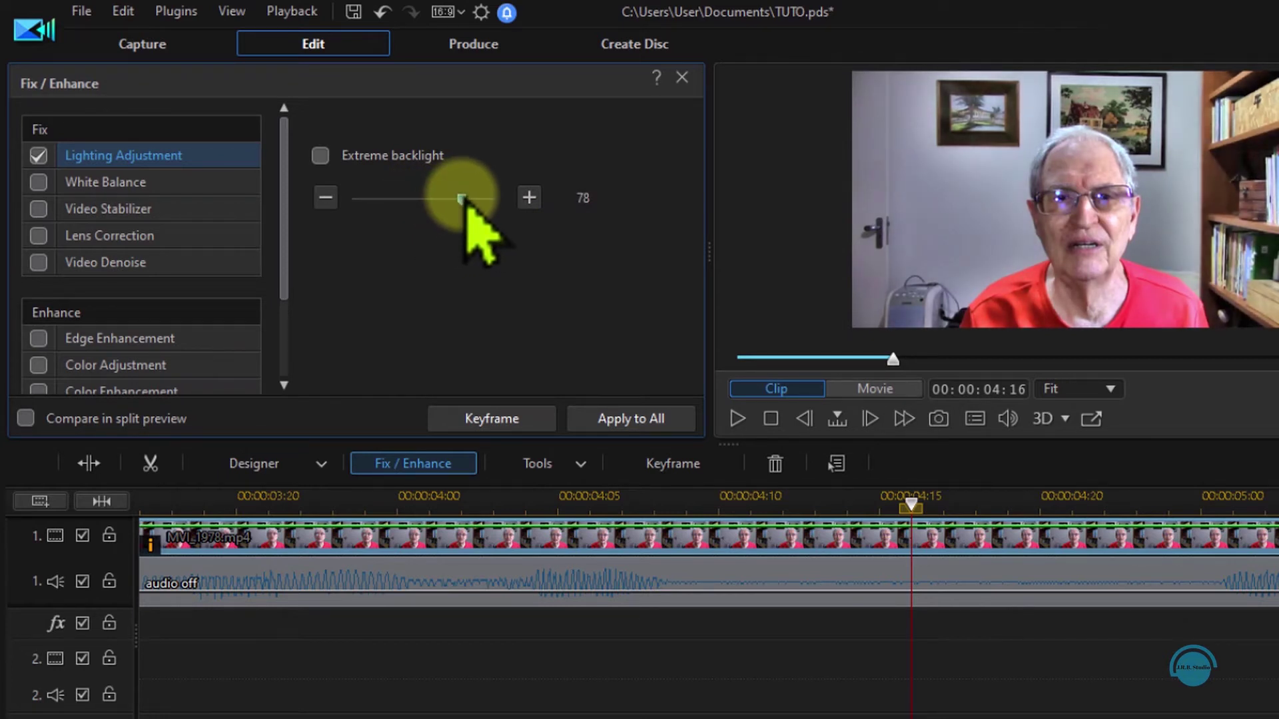
mouse_move(445, 199)
mouse_down()
mouse_move(402, 199)
mouse_move(464, 202)
mouse_move(429, 199)
mouse_up()
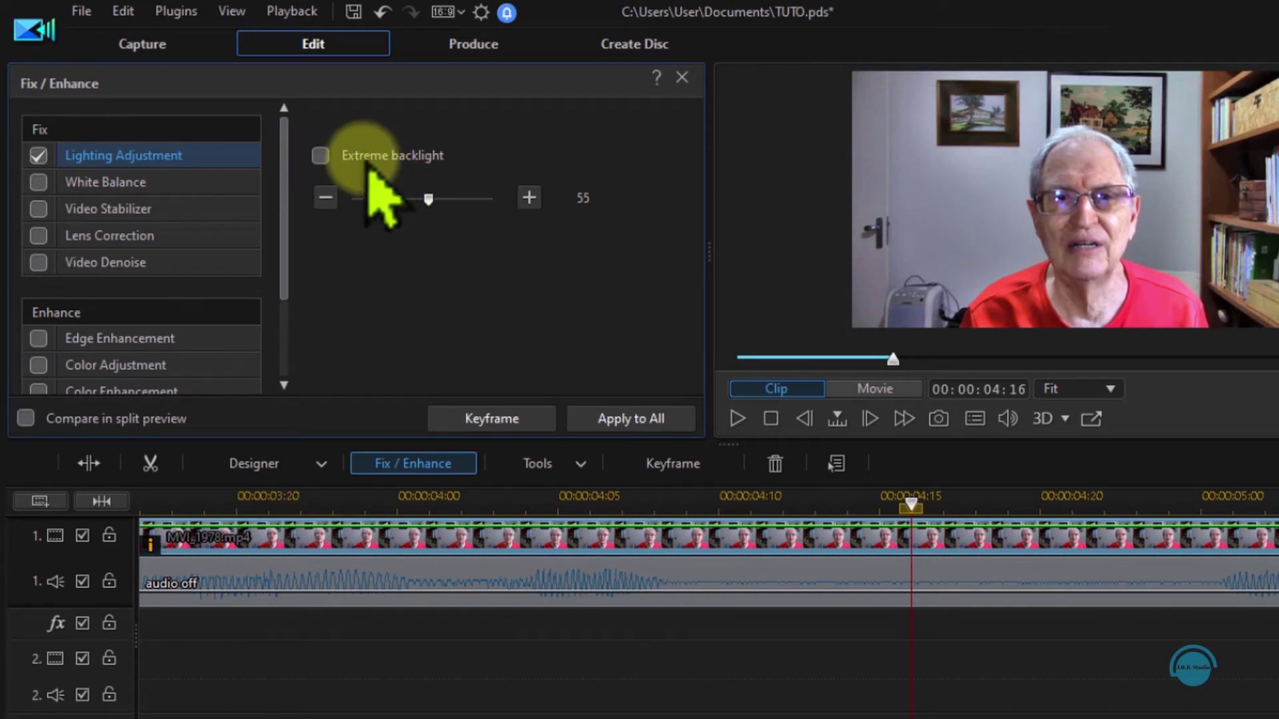
Try the Extreme backlight option of Lighting Adjustment, comparing the picture with and without it.
click(321, 155)
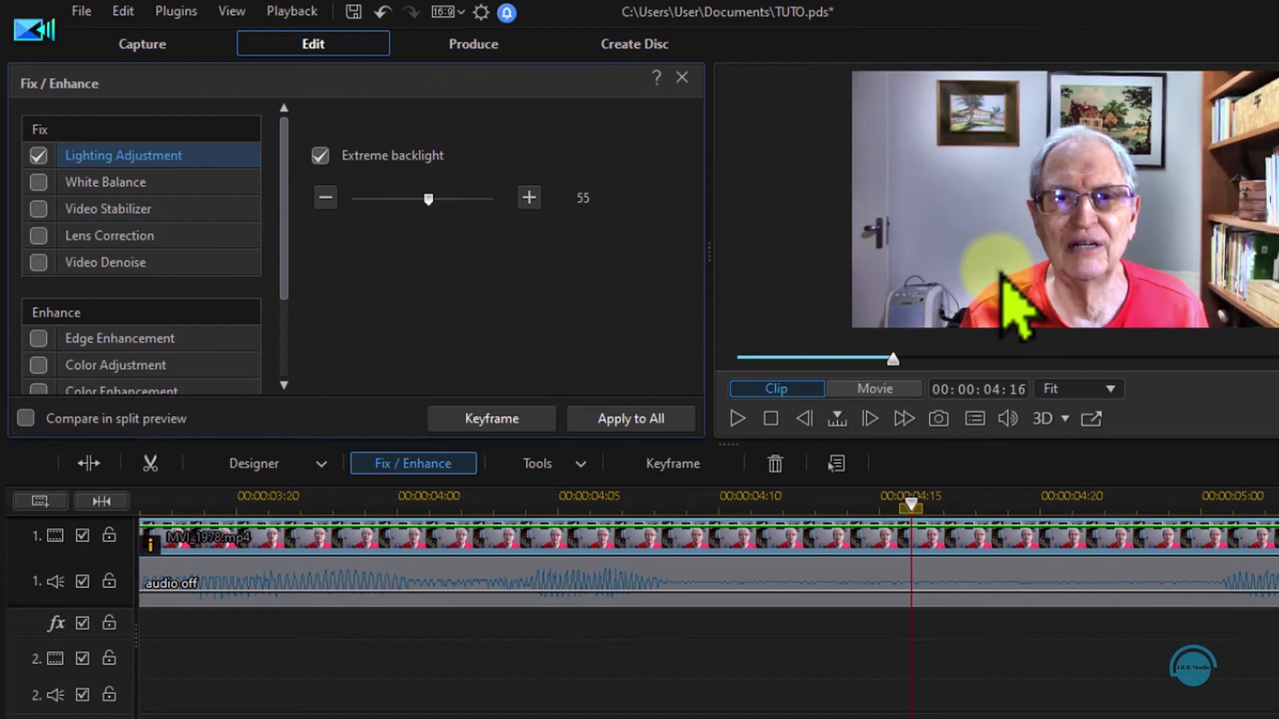
click(321, 154)
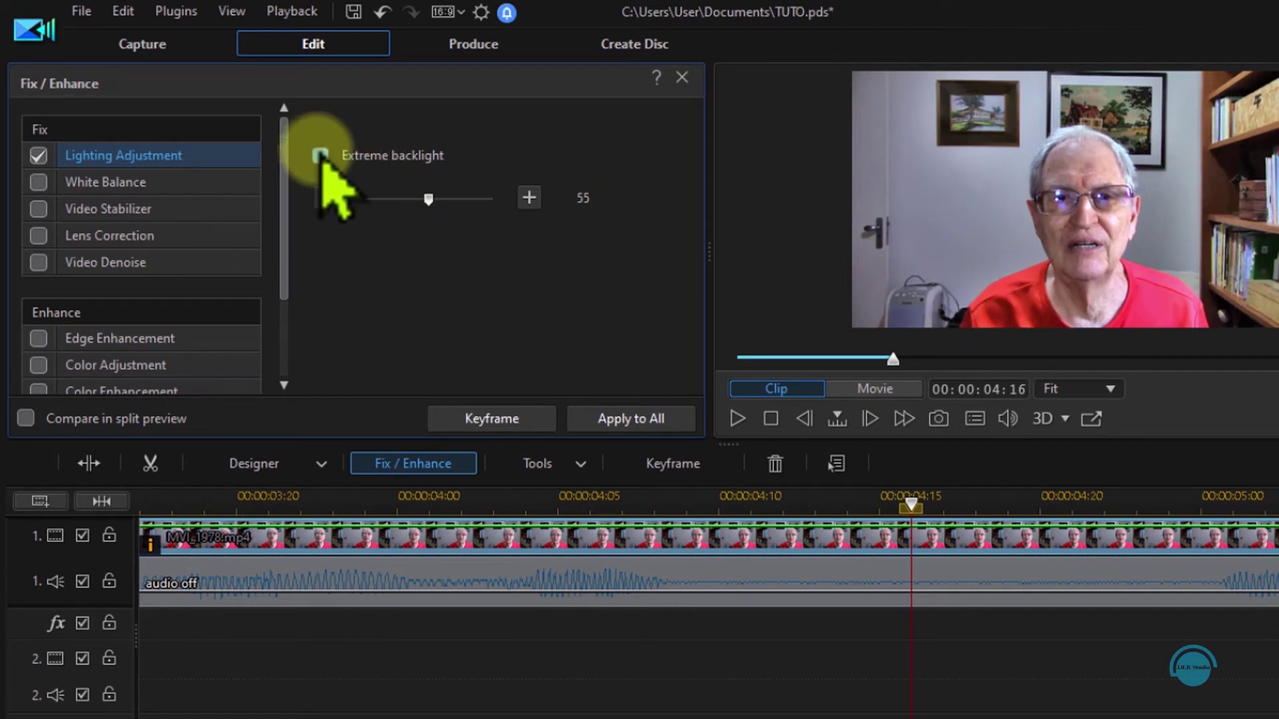
click(320, 154)
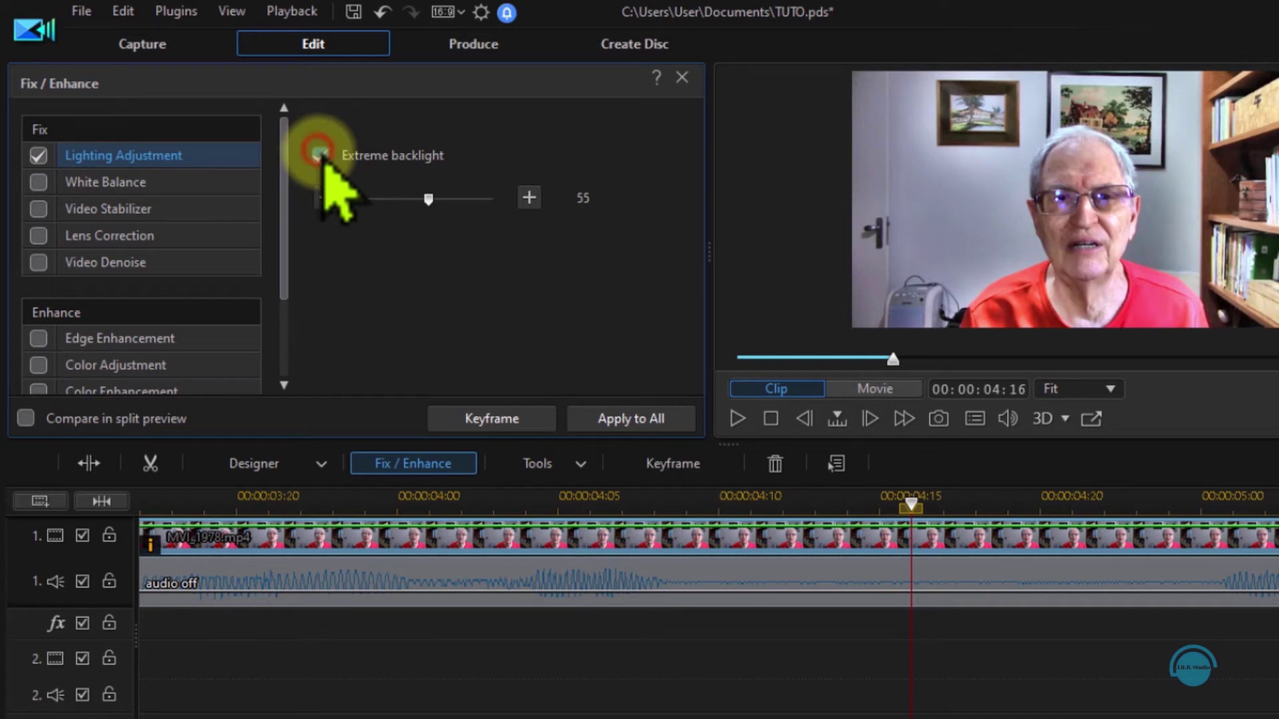
click(320, 154)
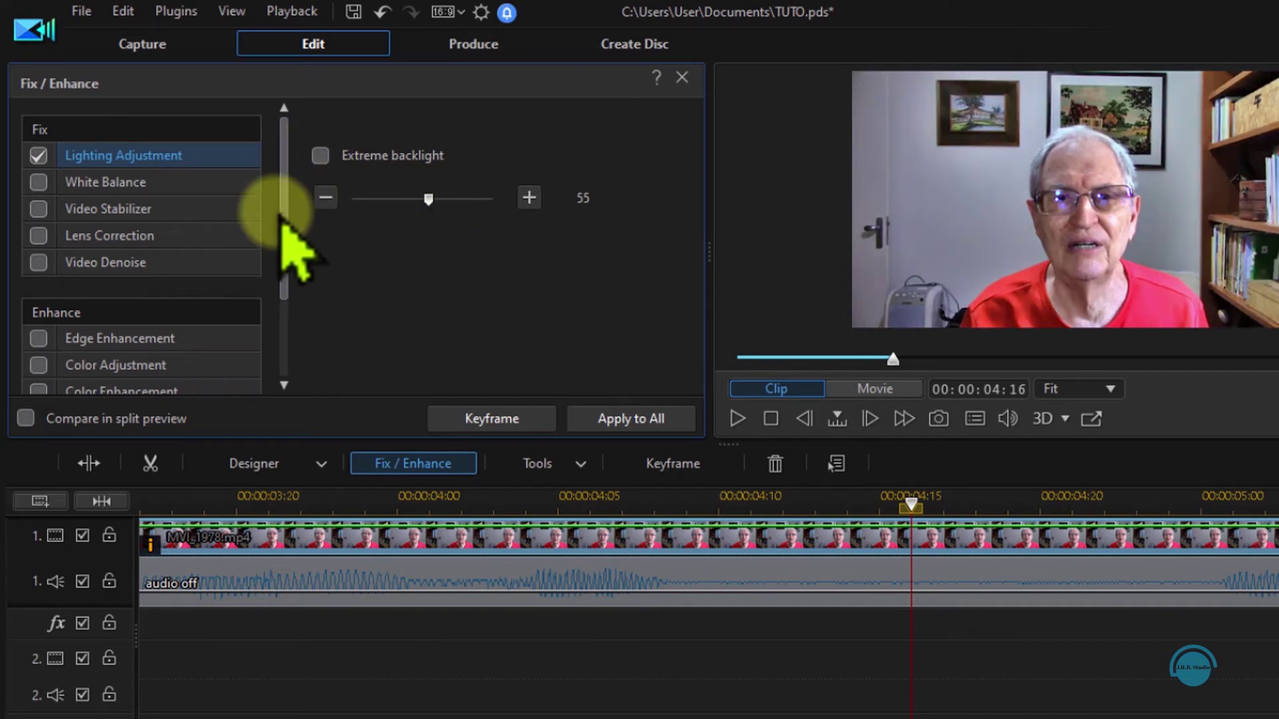
Try the Lighting Adjustment level at 100 and set it to 87.
drag(431, 197, 503, 199)
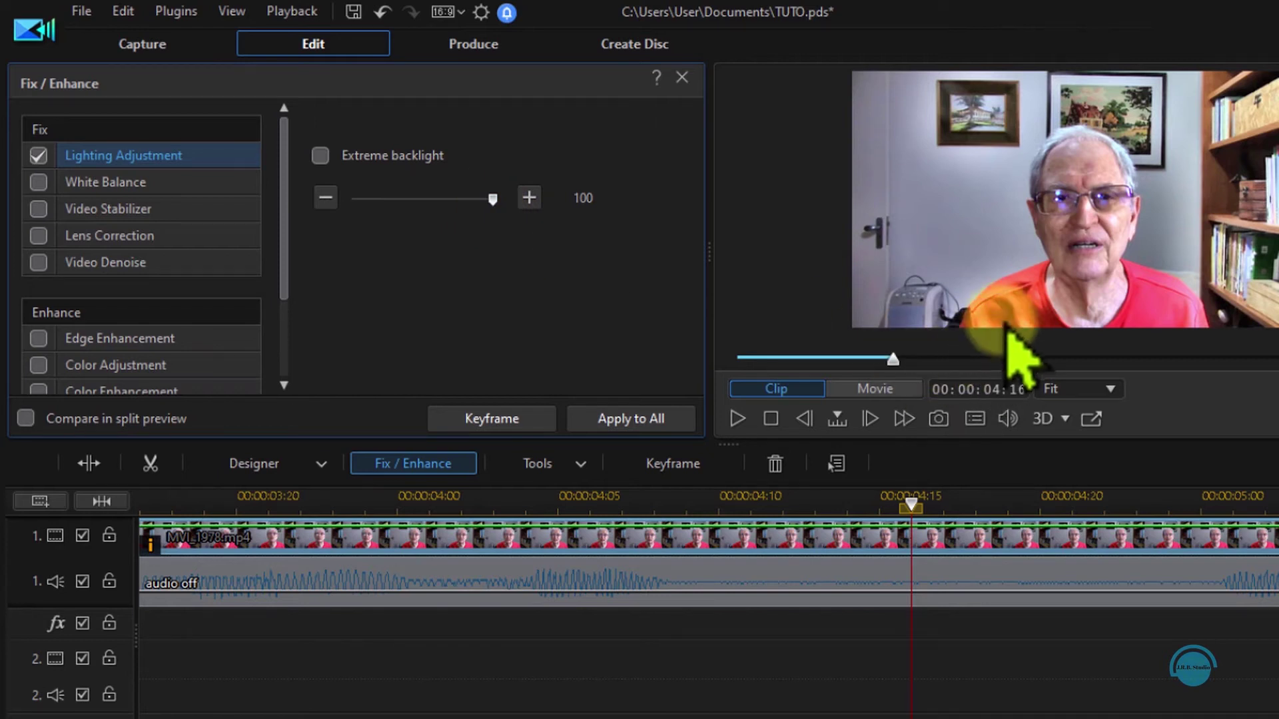
mouse_move(491, 199)
mouse_down()
mouse_move(457, 200)
mouse_move(470, 199)
mouse_up()
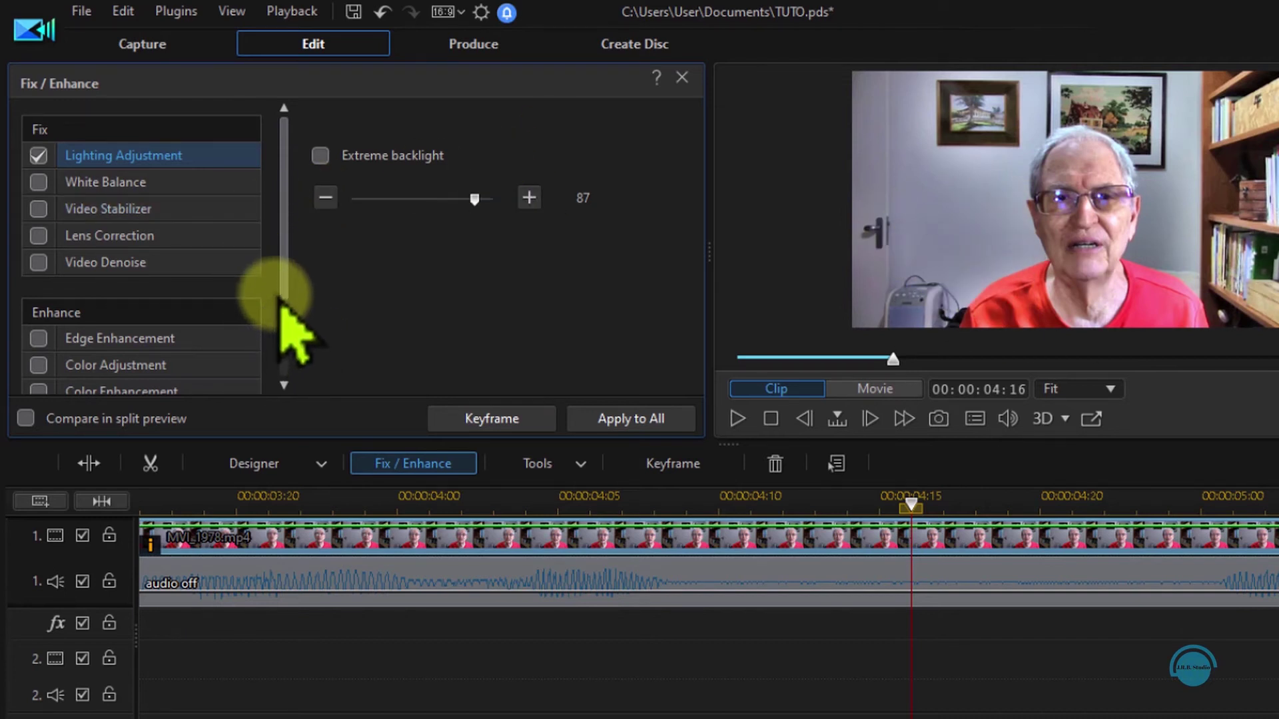
Enable Edge Enhancement and Color Adjustment for the clip, and widen the settings area to show the color values.
drag(283, 286, 290, 347)
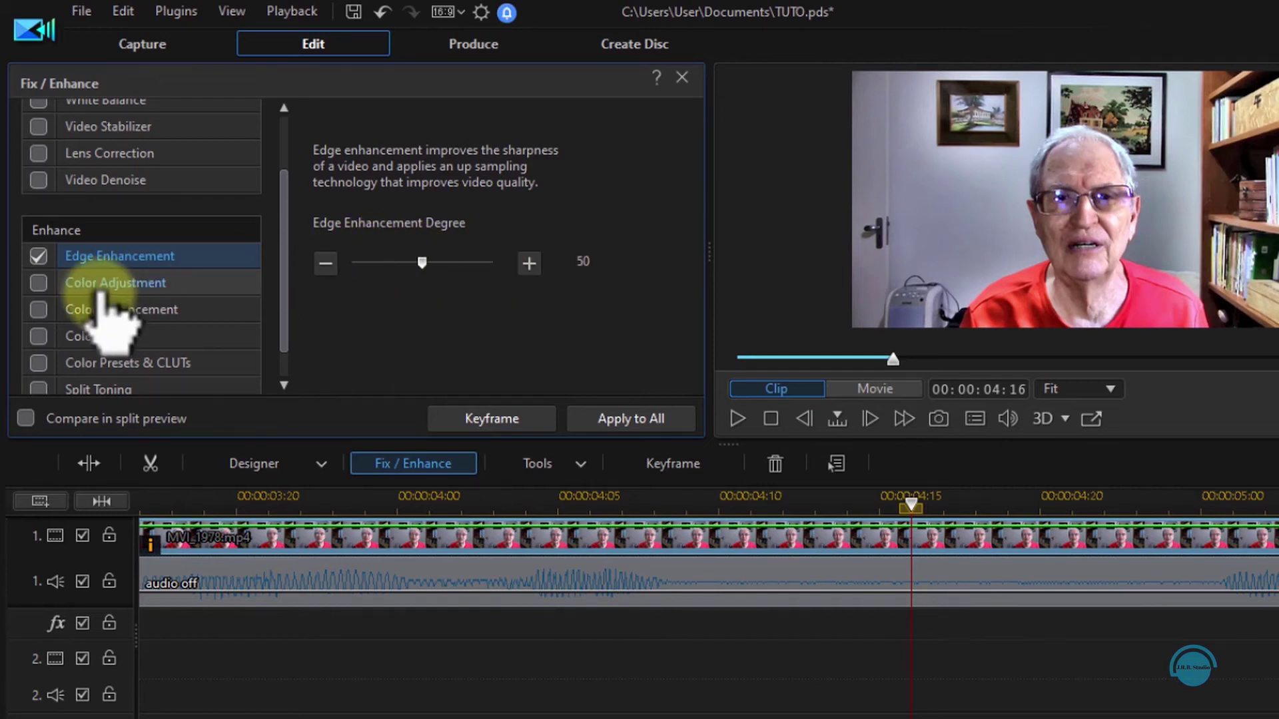
click(39, 282)
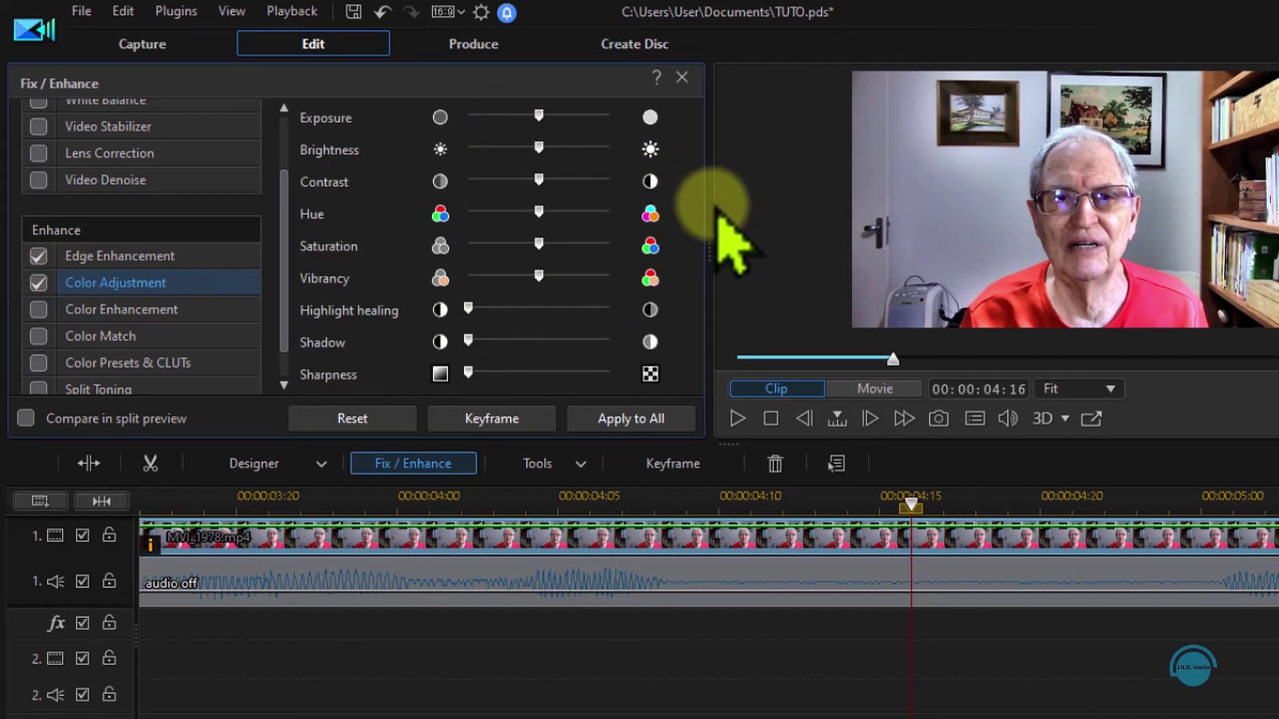
drag(706, 223, 771, 229)
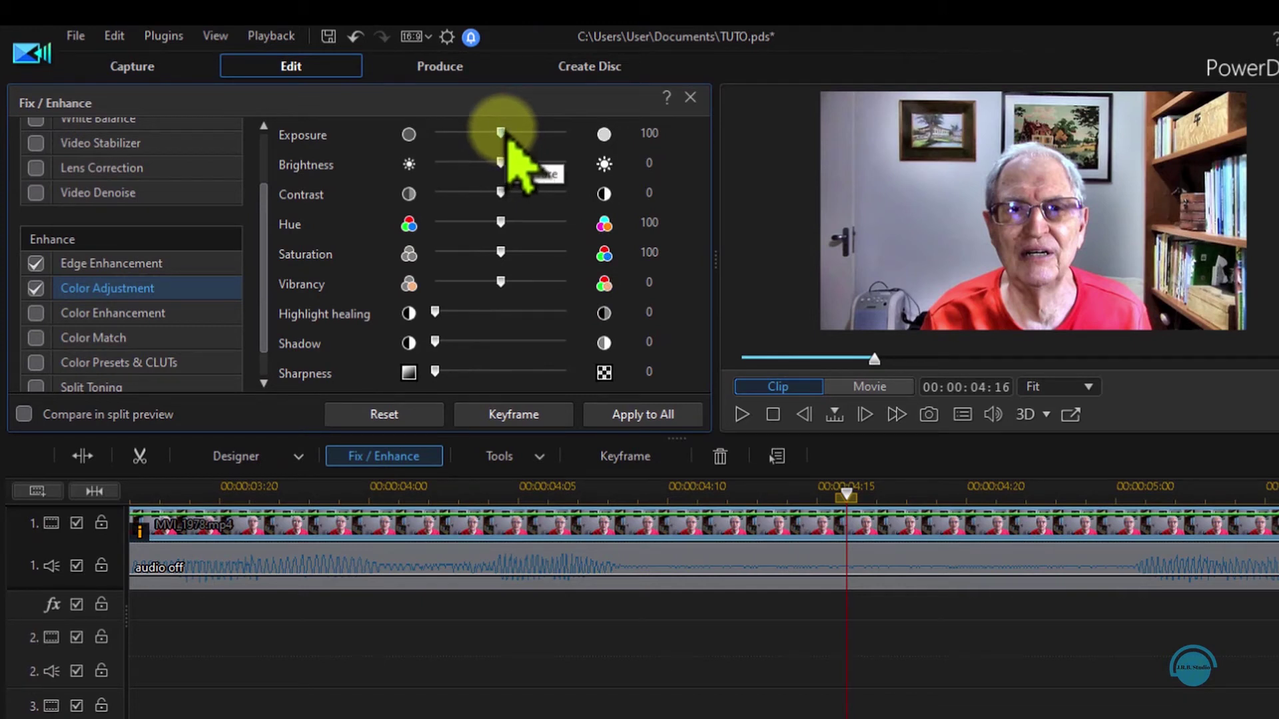
Set the clip's Color Adjustment to Exposure 124, Brightness 2 and Contrast 5.
drag(508, 133, 522, 135)
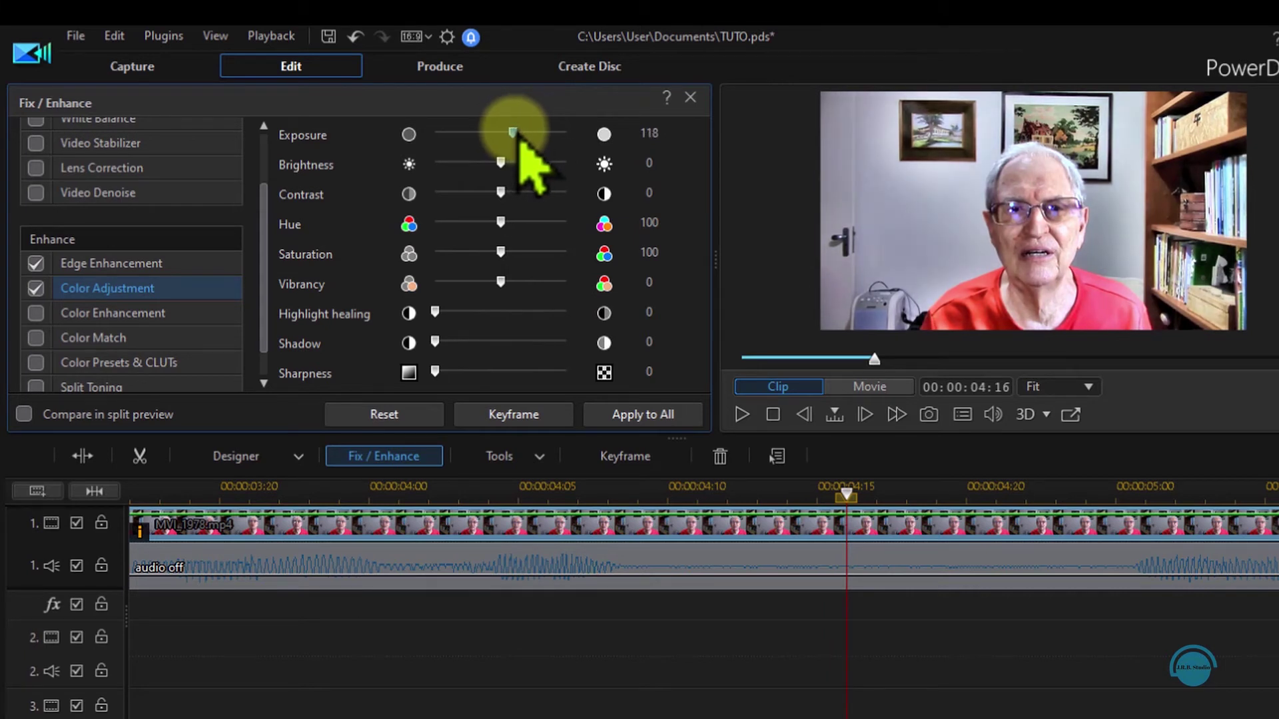
drag(513, 133, 518, 133)
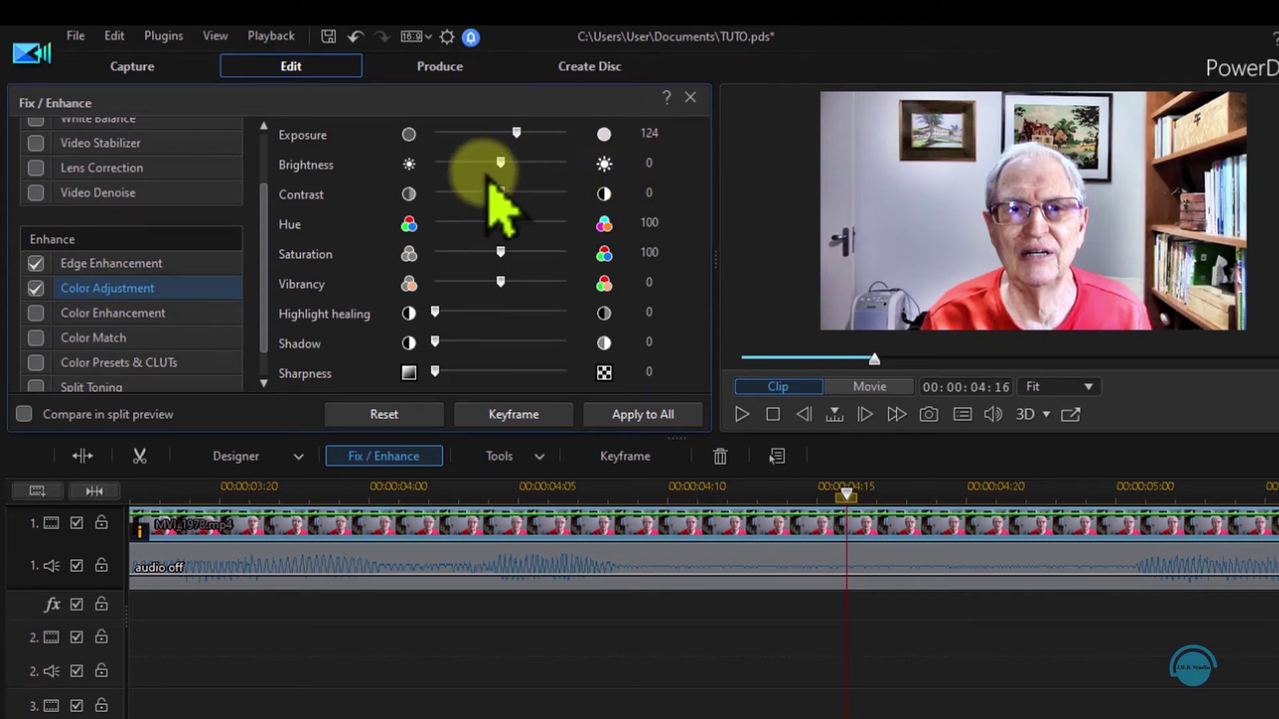
mouse_move(500, 162)
mouse_down()
mouse_move(519, 163)
mouse_move(500, 162)
mouse_up()
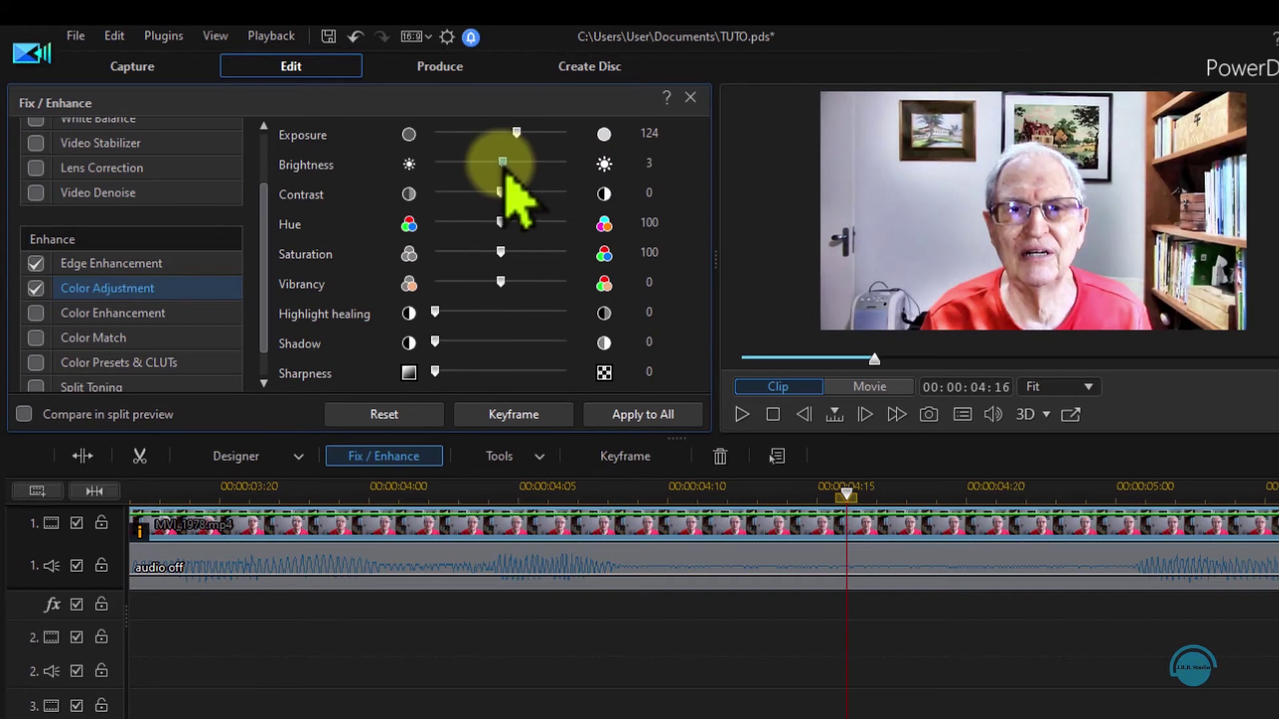
drag(501, 162, 504, 193)
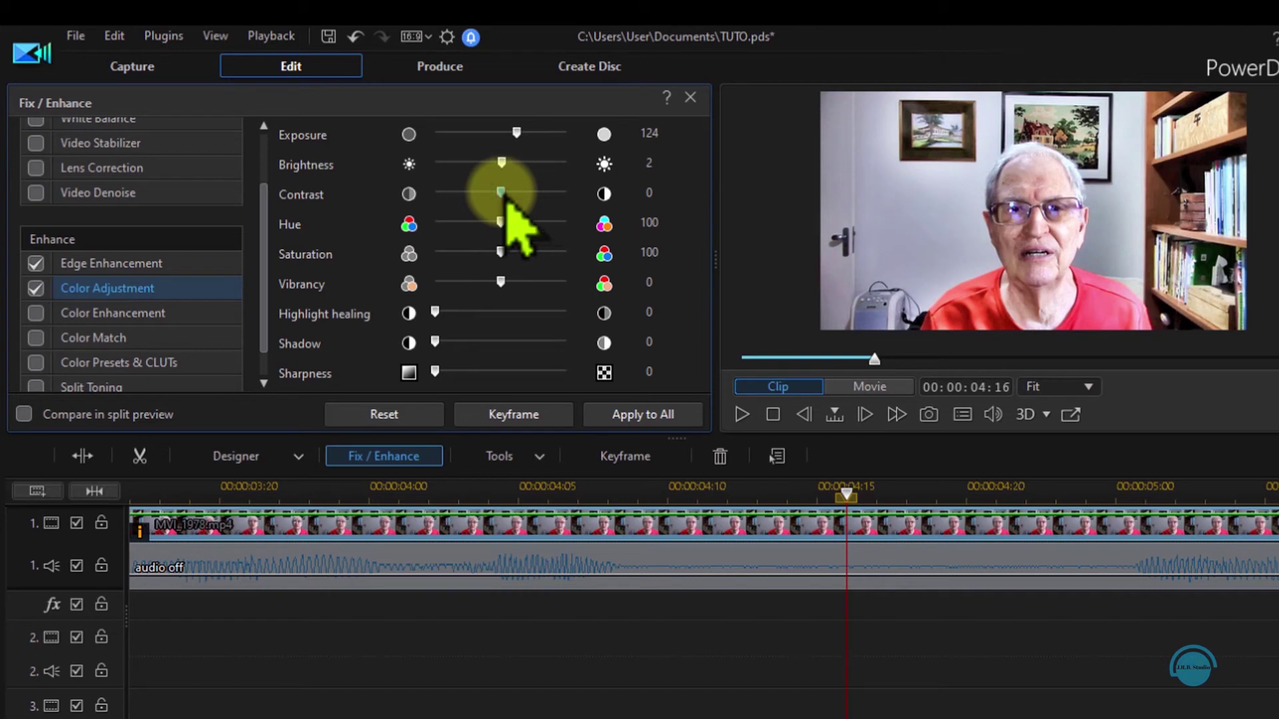
mouse_move(503, 194)
mouse_down()
mouse_move(526, 195)
mouse_move(504, 193)
mouse_up()
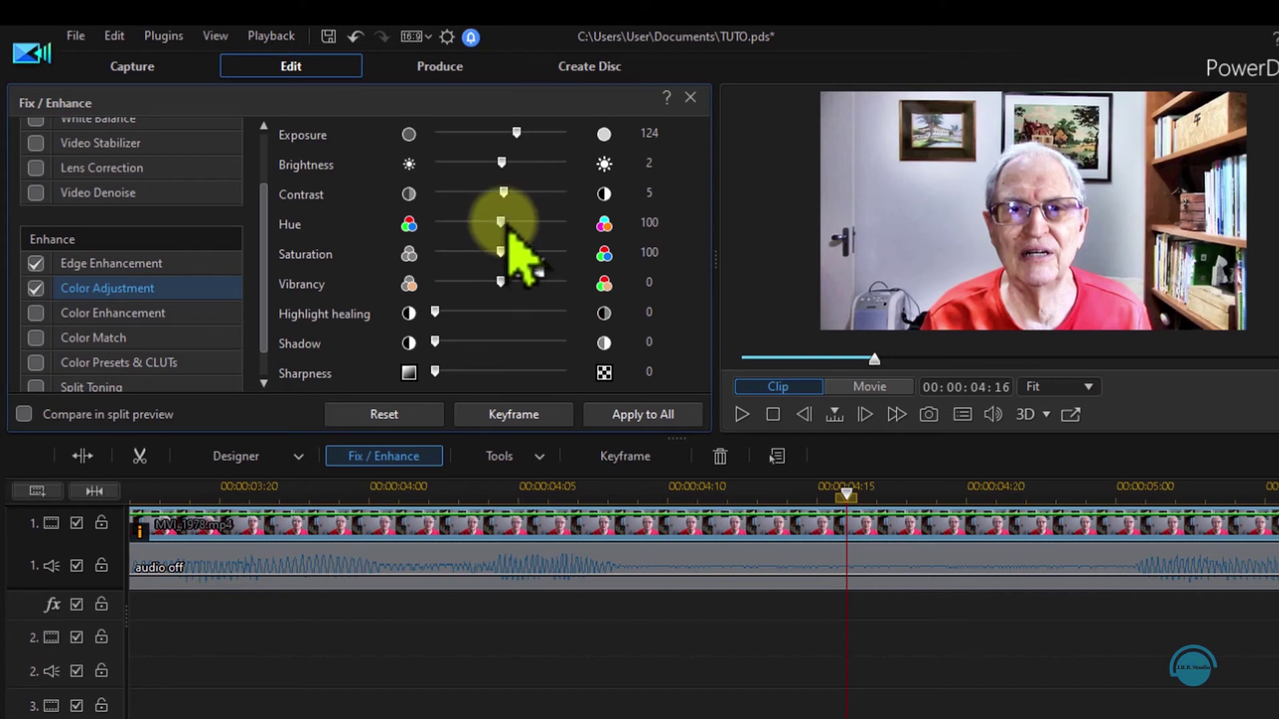
Try shifting the clip's Hue, return it to 100, and set Saturation to 109.
mouse_move(507, 225)
mouse_down()
mouse_move(574, 222)
mouse_move(455, 218)
mouse_move(504, 213)
mouse_up()
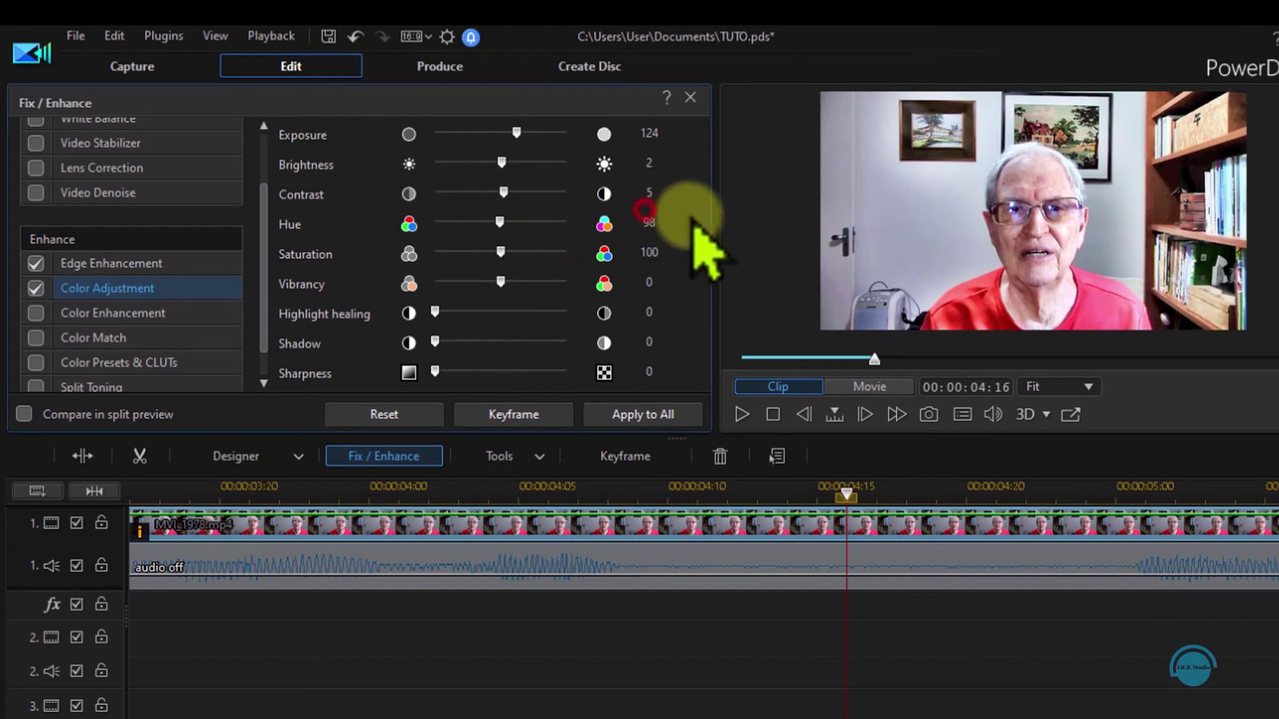
click(649, 221)
drag(663, 222, 595, 216)
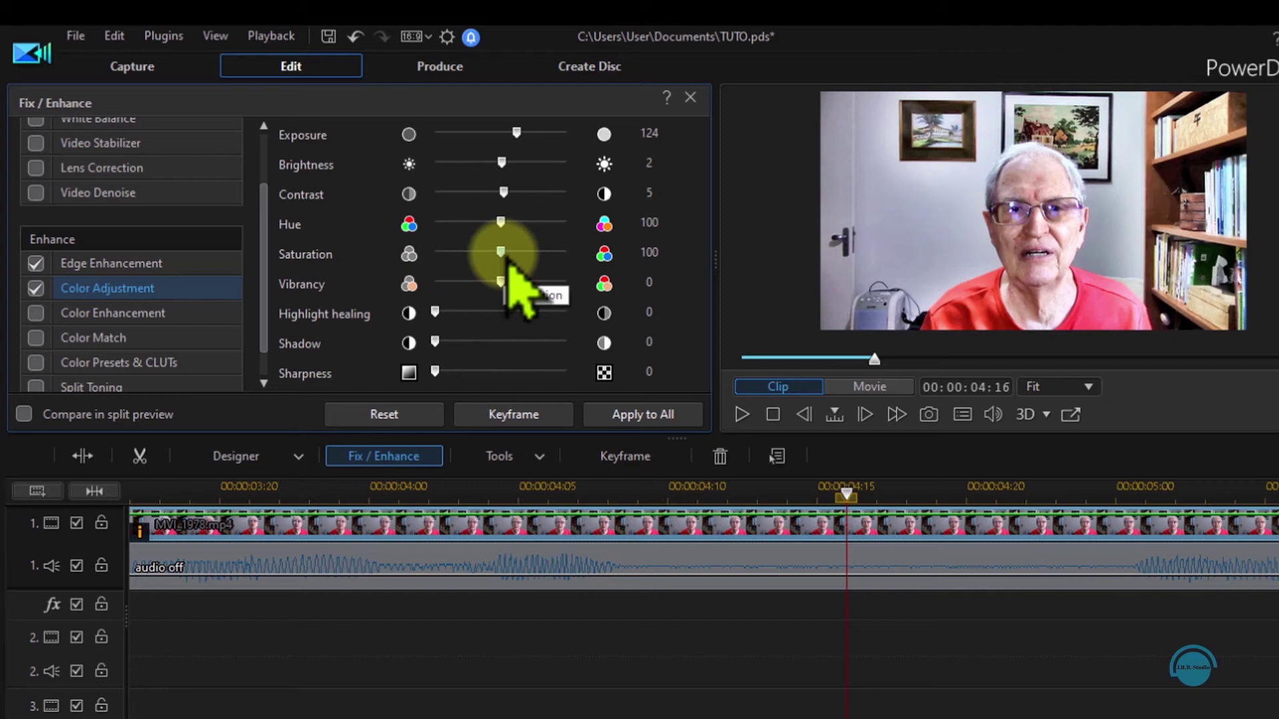
drag(500, 251, 504, 252)
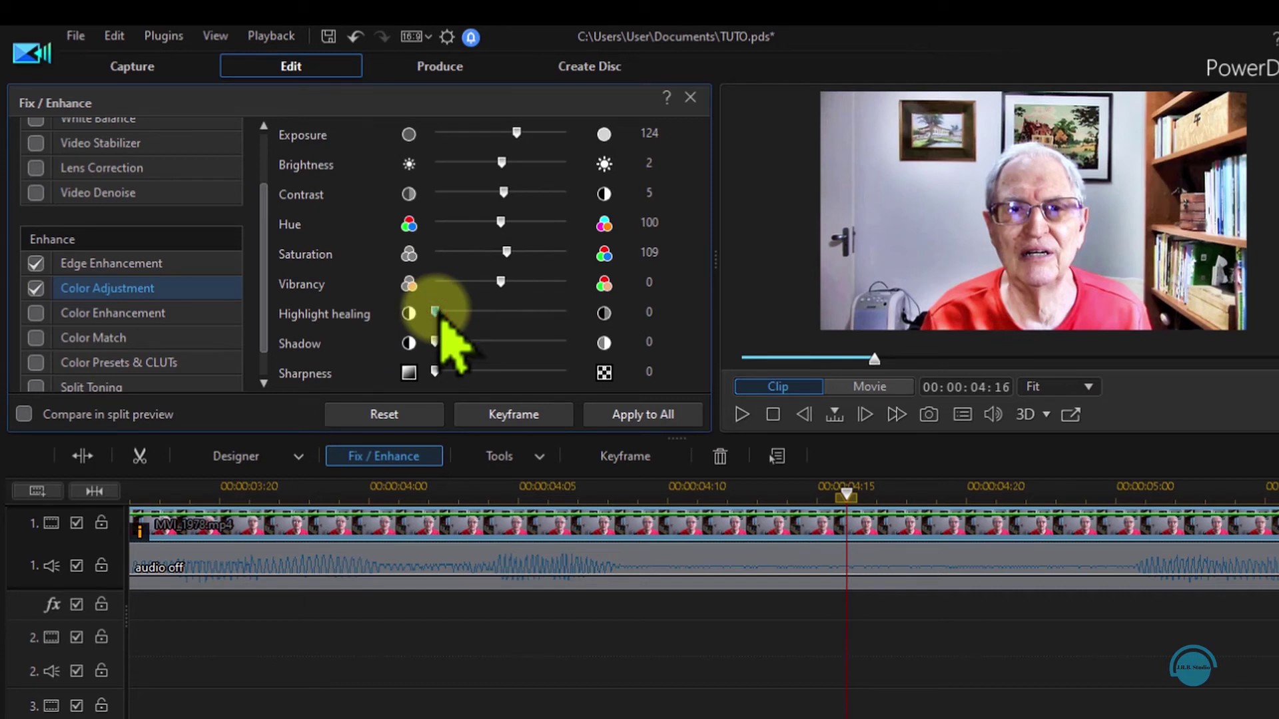
Try Highlight healing and a Shadow value of 37 on the clip, returning both to 0.
mouse_move(439, 316)
mouse_down()
mouse_move(608, 308)
mouse_move(449, 337)
mouse_move(500, 328)
mouse_move(433, 309)
mouse_move(537, 320)
mouse_move(357, 337)
mouse_move(589, 323)
mouse_move(353, 353)
mouse_up()
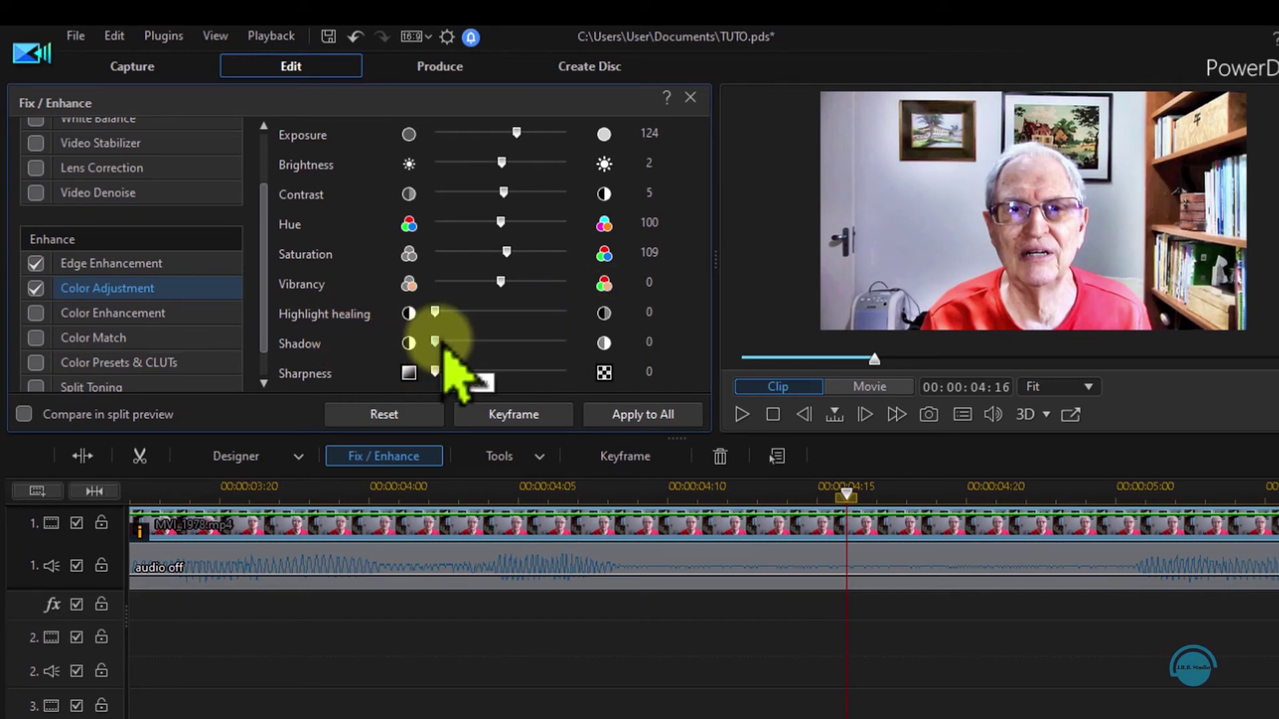
click(436, 341)
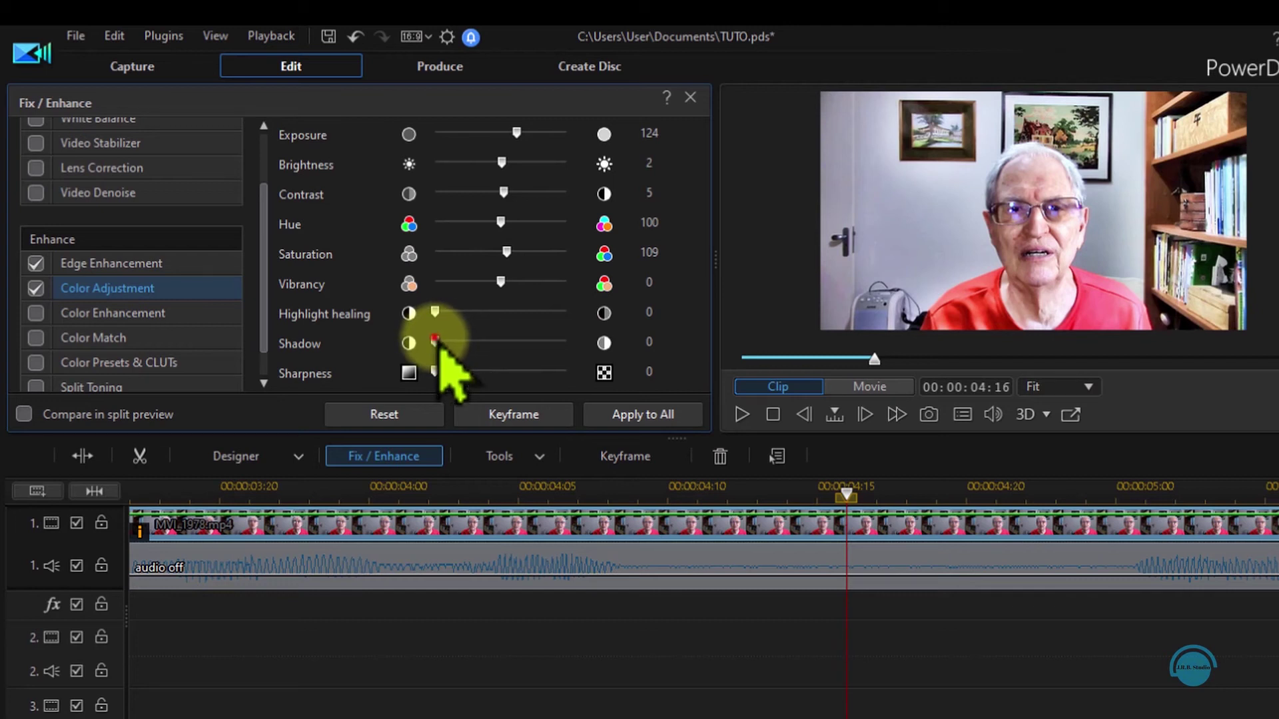
drag(437, 341, 489, 353)
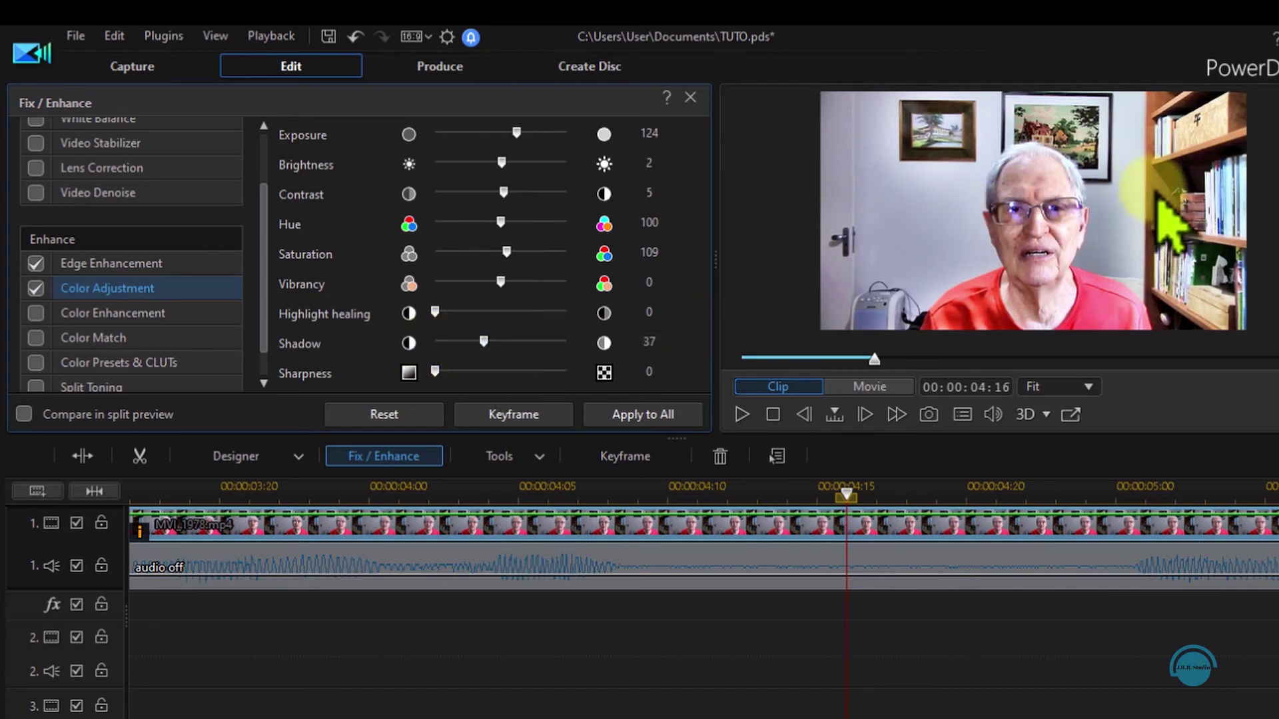
drag(491, 348, 423, 339)
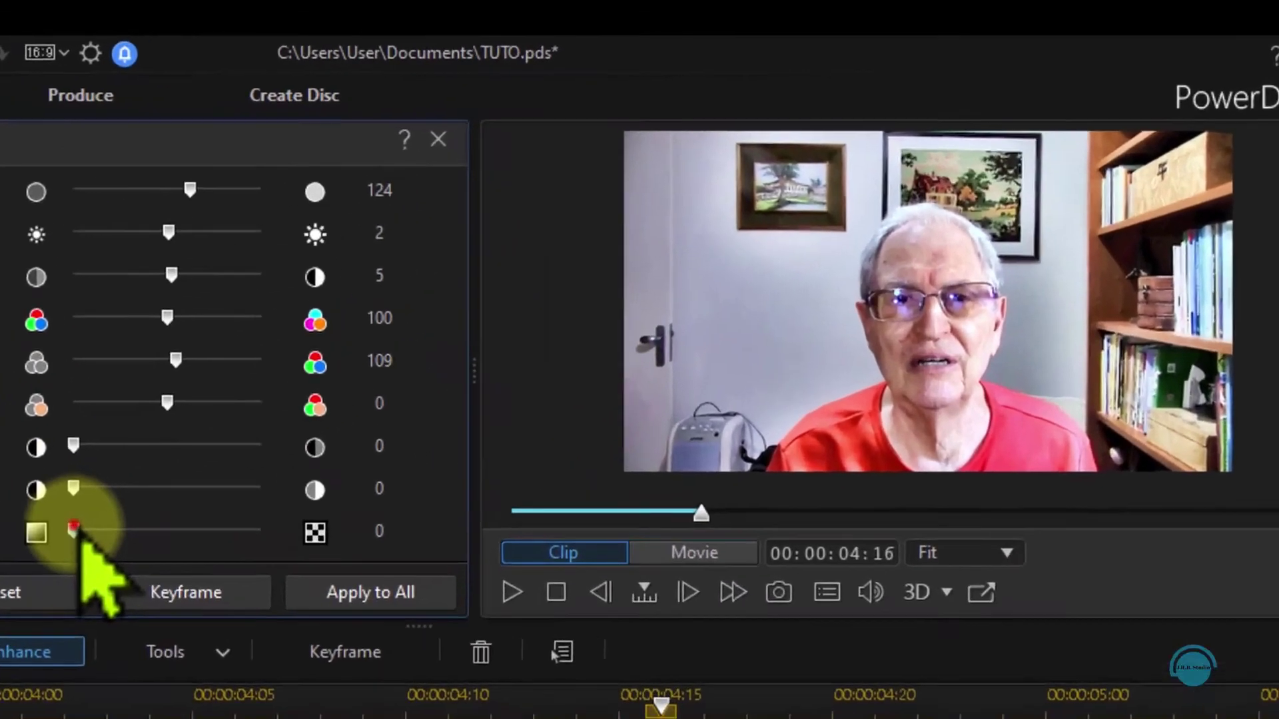
Try stronger Sharpness values such as 156 on the clip and return Sharpness to 0.
drag(439, 371, 453, 371)
drag(2, 665, 61, 610)
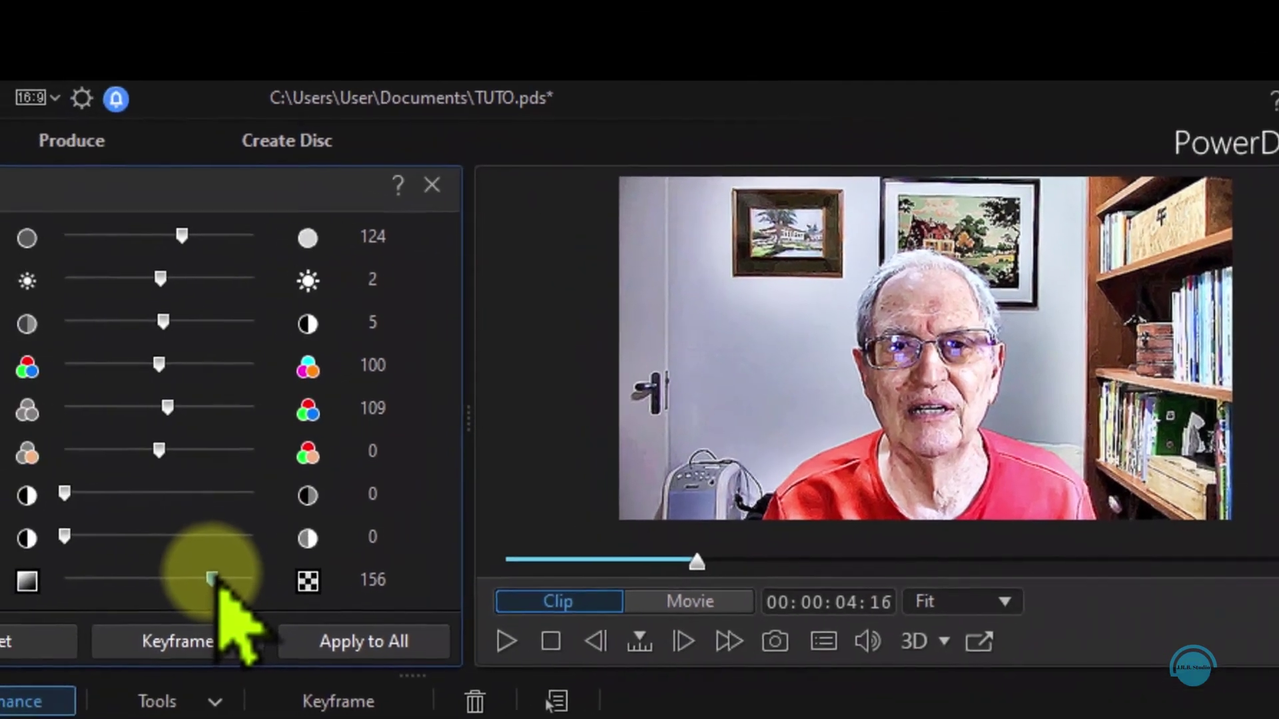
drag(62, 611, 0, 610)
drag(135, 587, 83, 571)
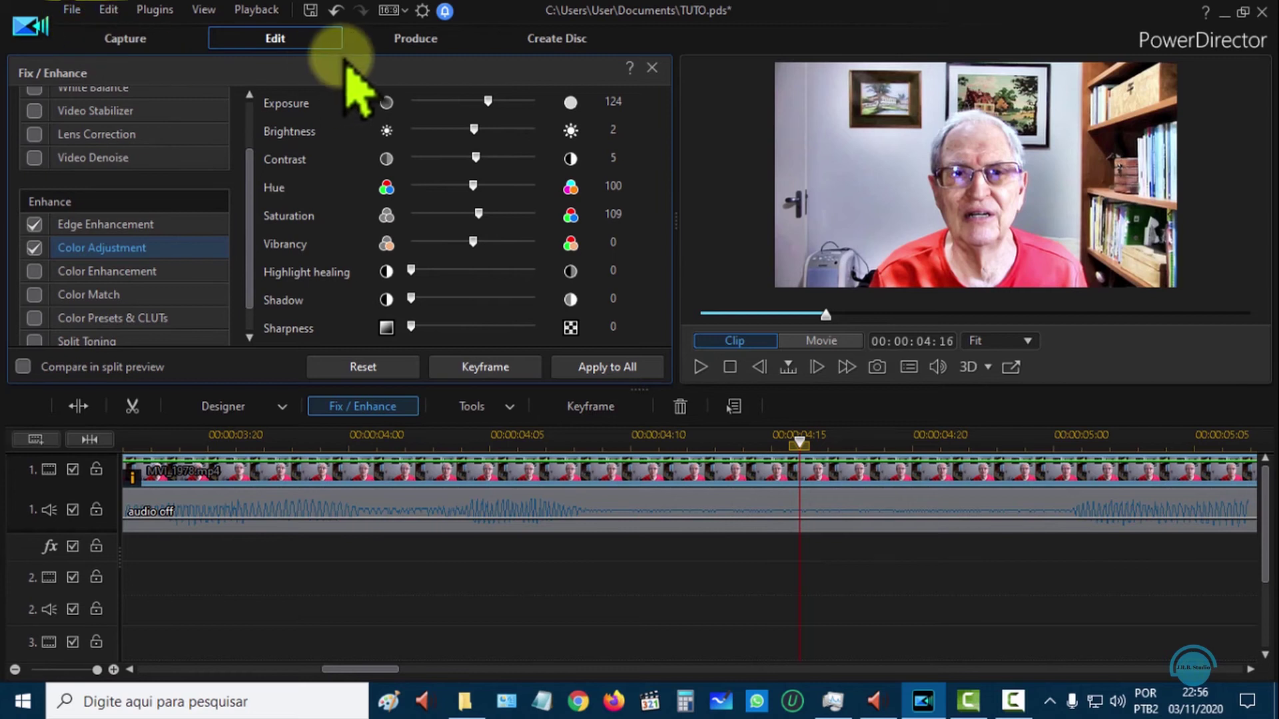
Go to video production and choose the custom SUPER HD profile for H.264 MP4 output.
click(408, 38)
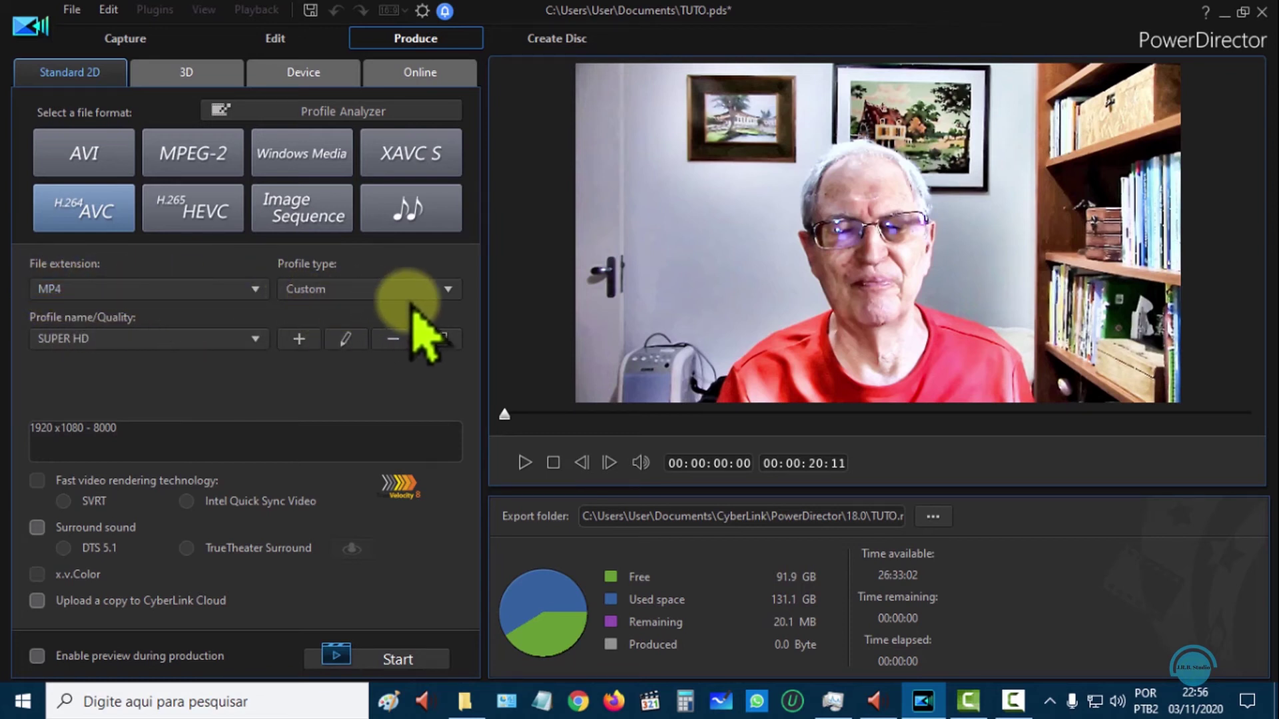
click(442, 288)
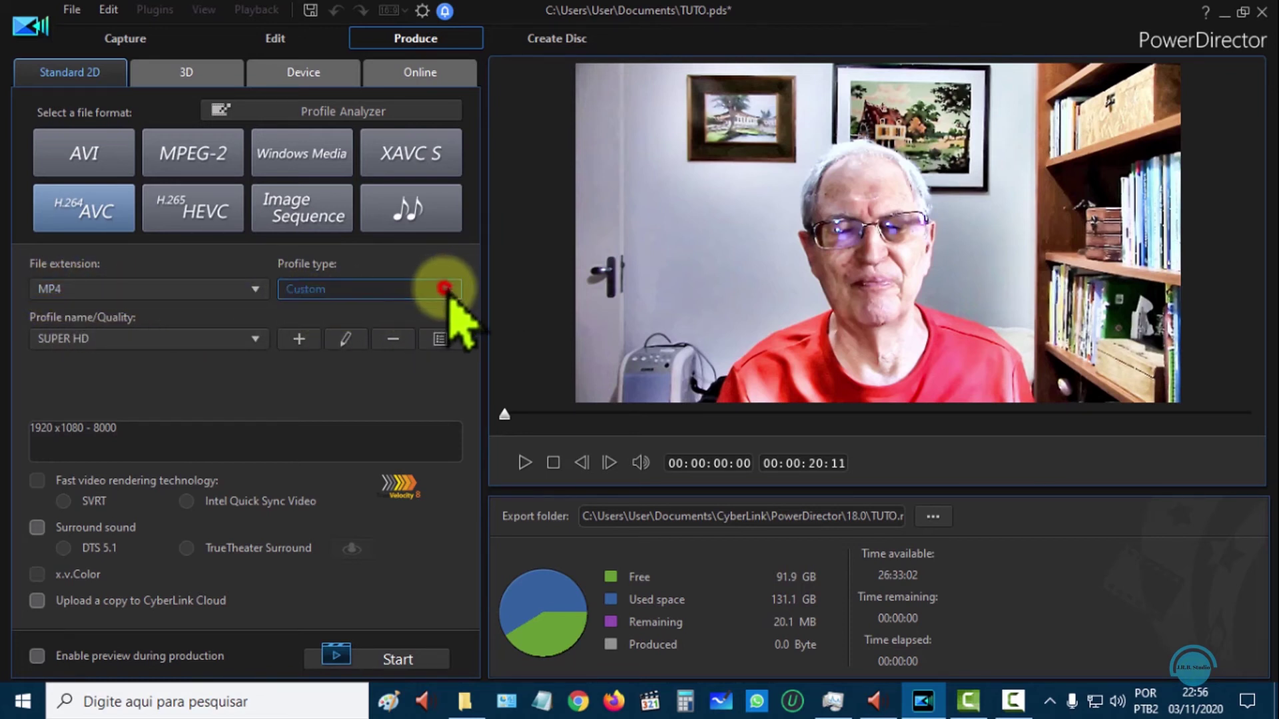
click(362, 328)
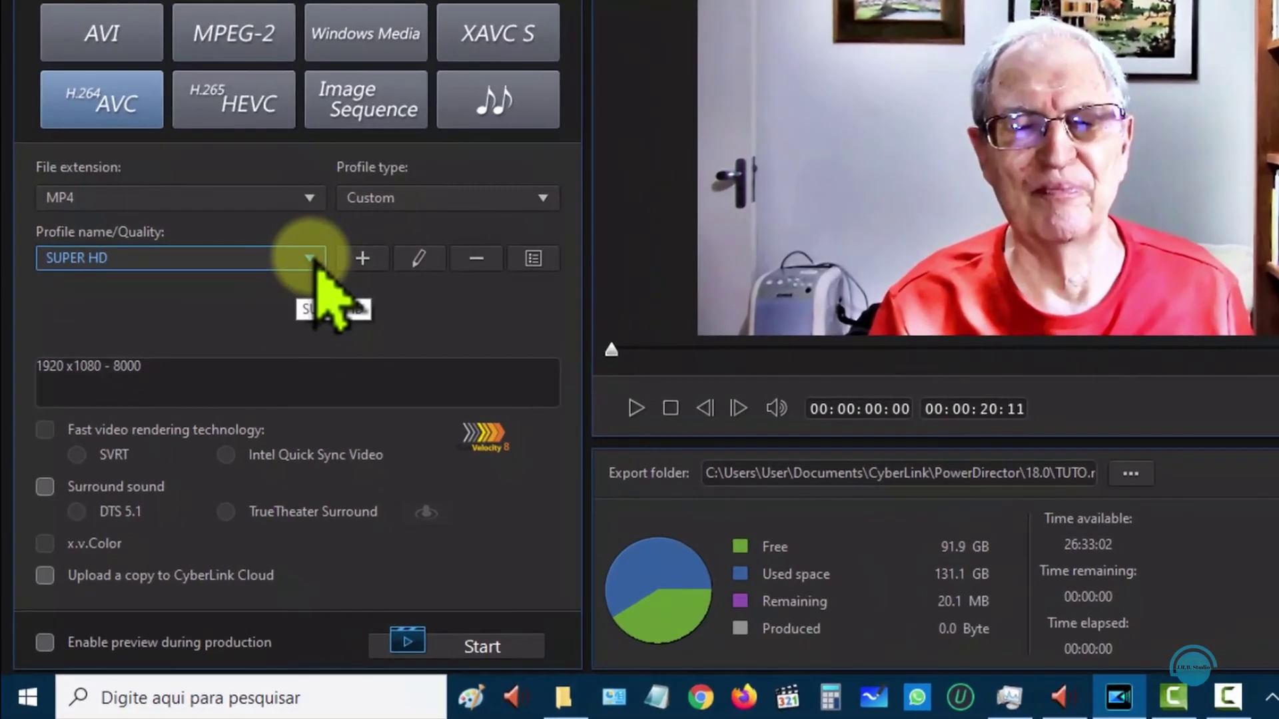
click(267, 323)
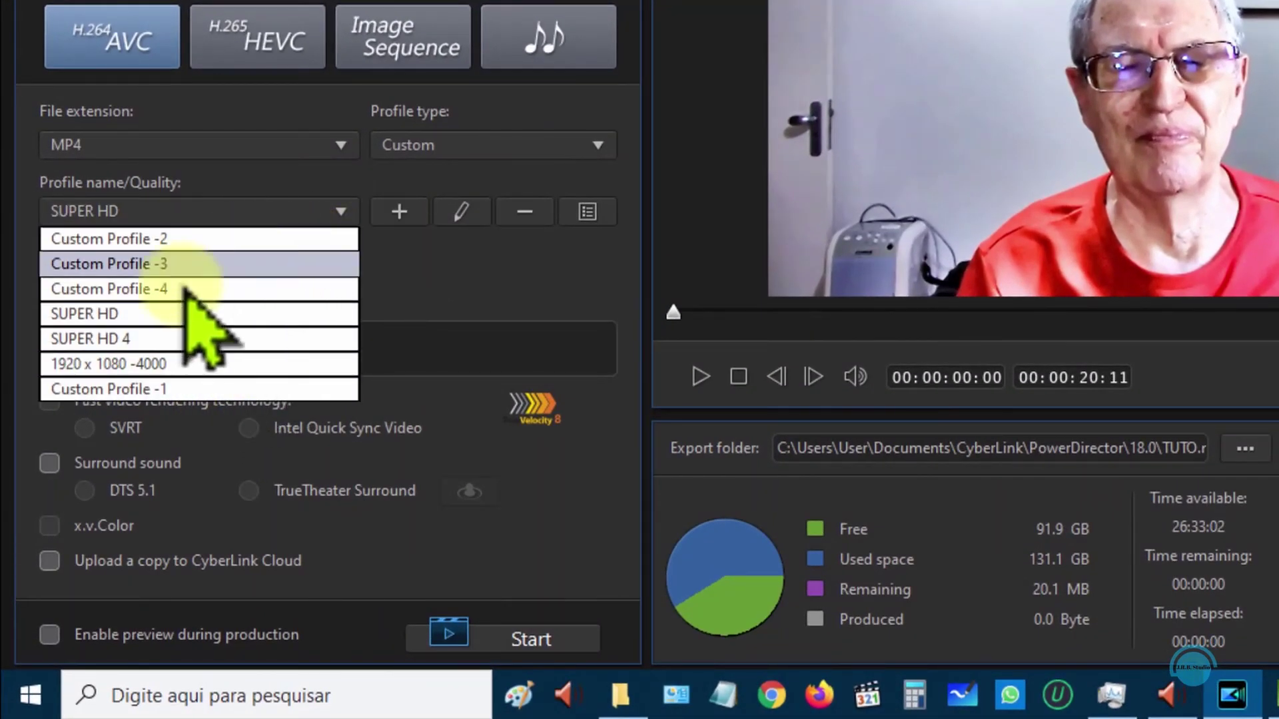
click(148, 315)
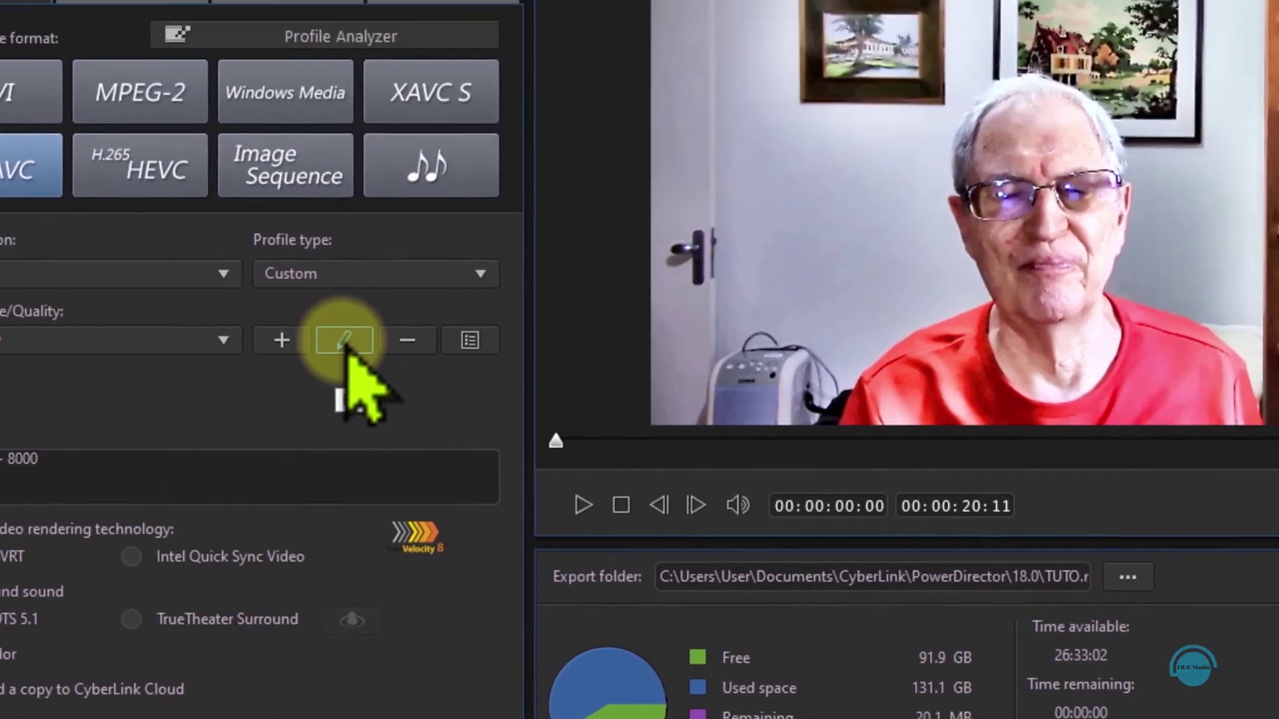
Examine the name, description and properties of the SUPER HD quality profile and close its setup.
click(461, 211)
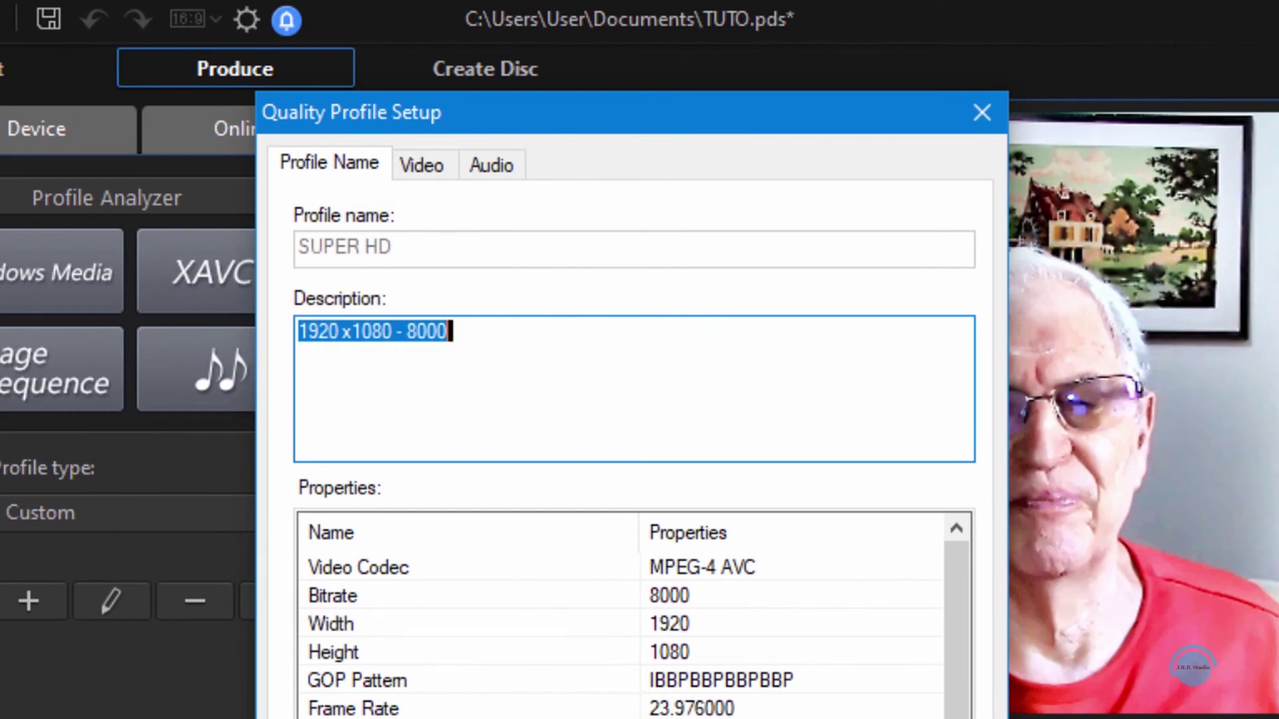
click(396, 243)
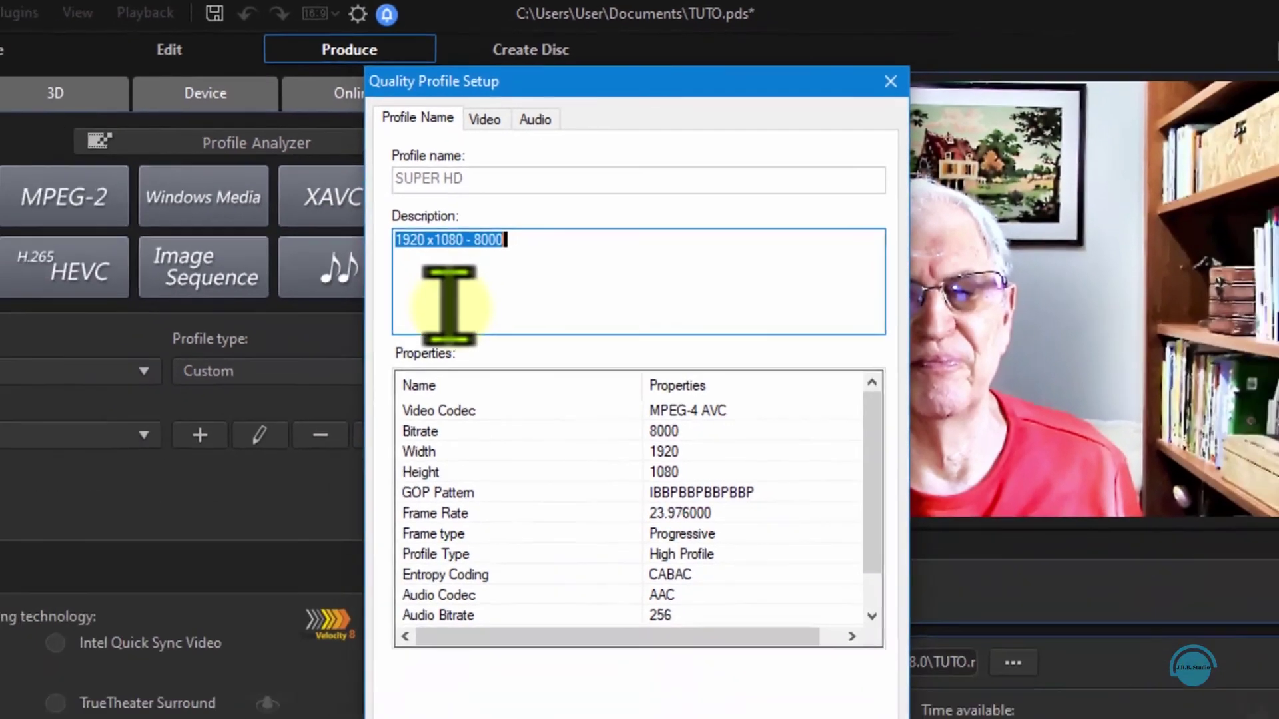
click(824, 611)
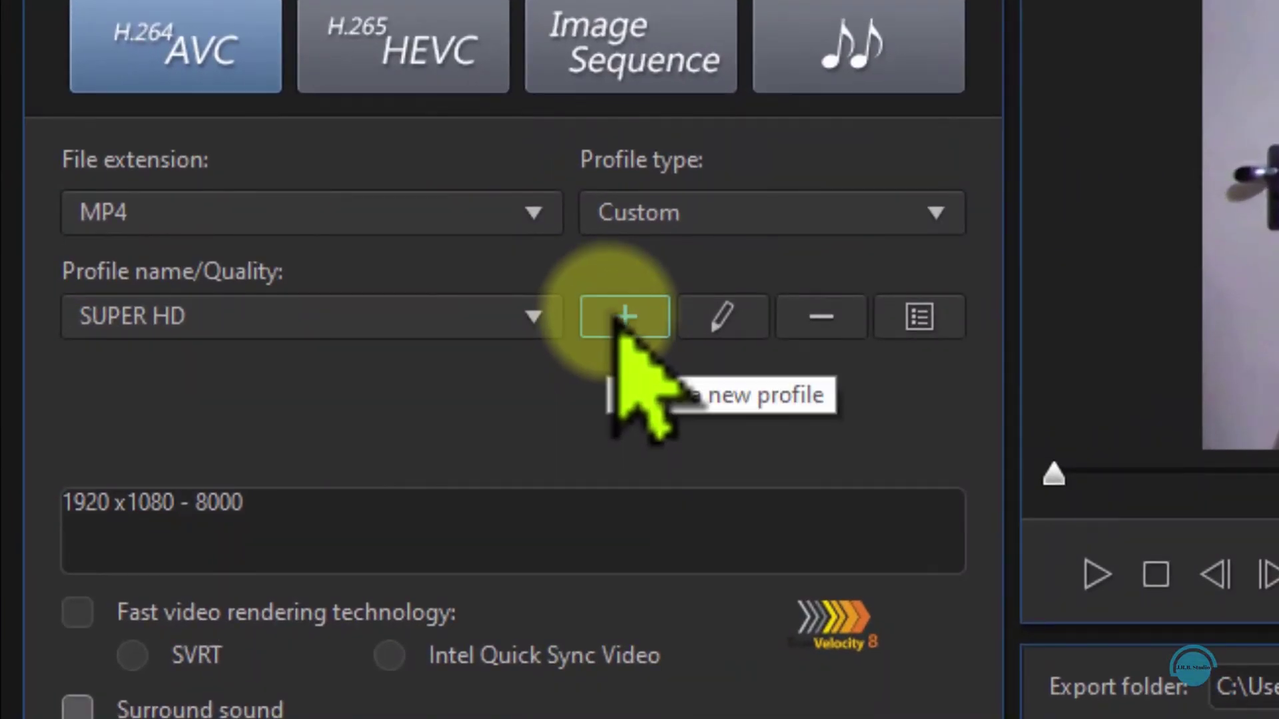
Create a quality profile named PERFIL plus the author's first name, with 1920 x 1080 resolution and a 29.97 frame rate.
click(619, 318)
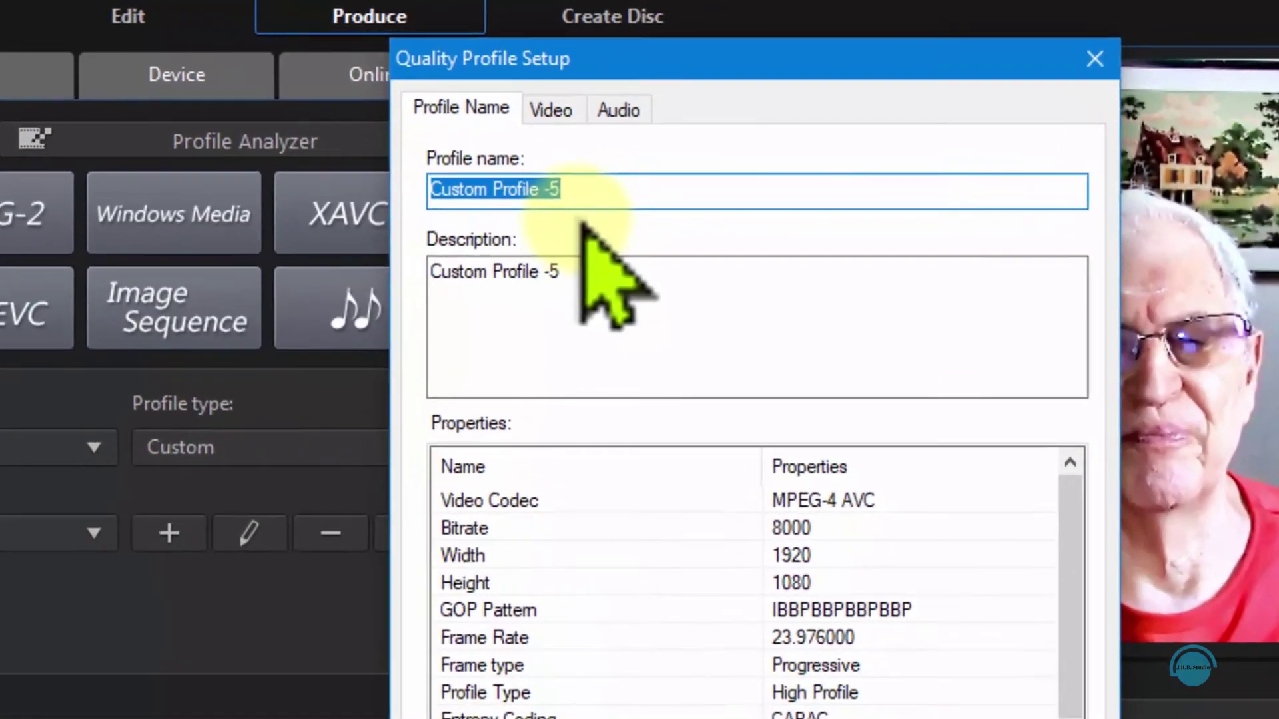
text(PERFIL RENATO)
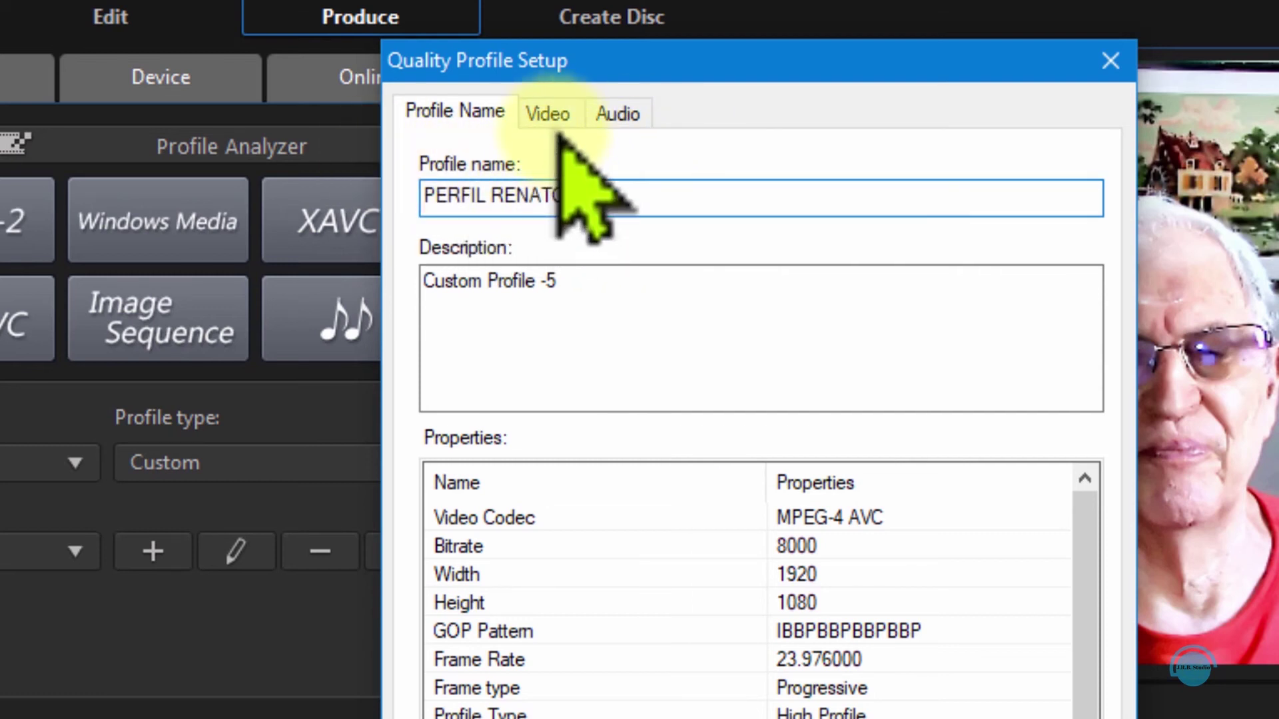
click(549, 114)
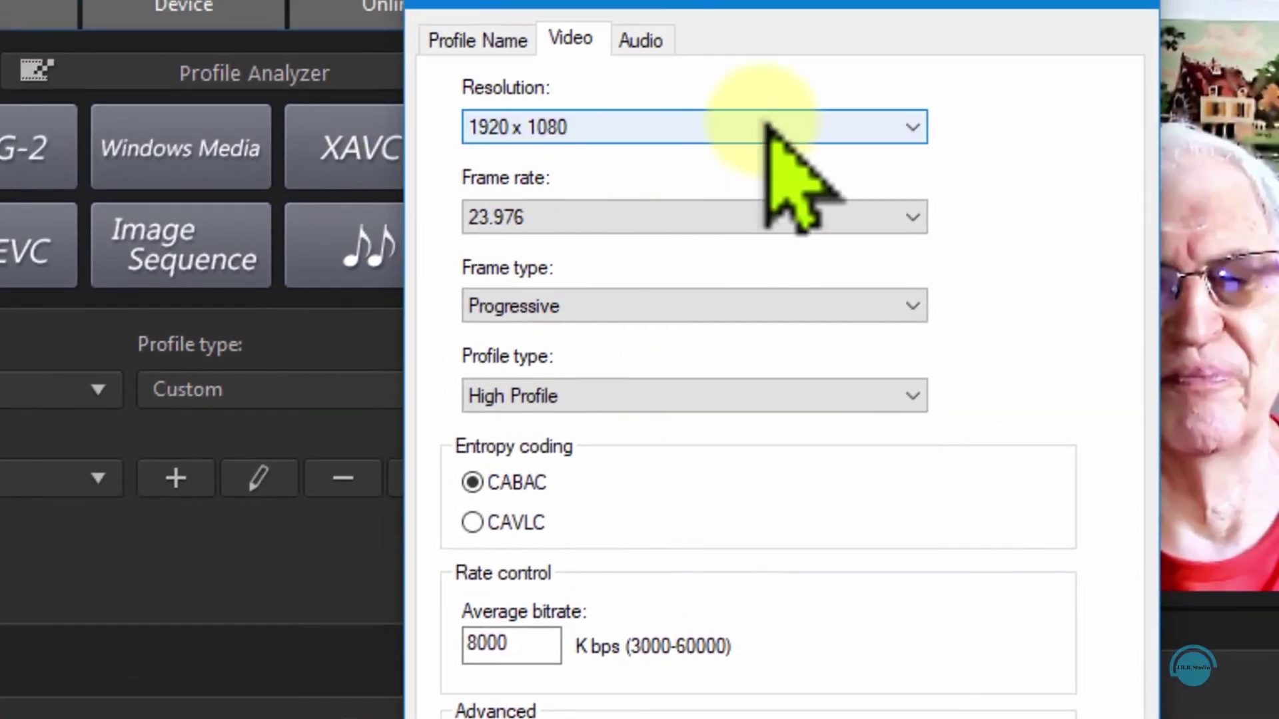
click(909, 127)
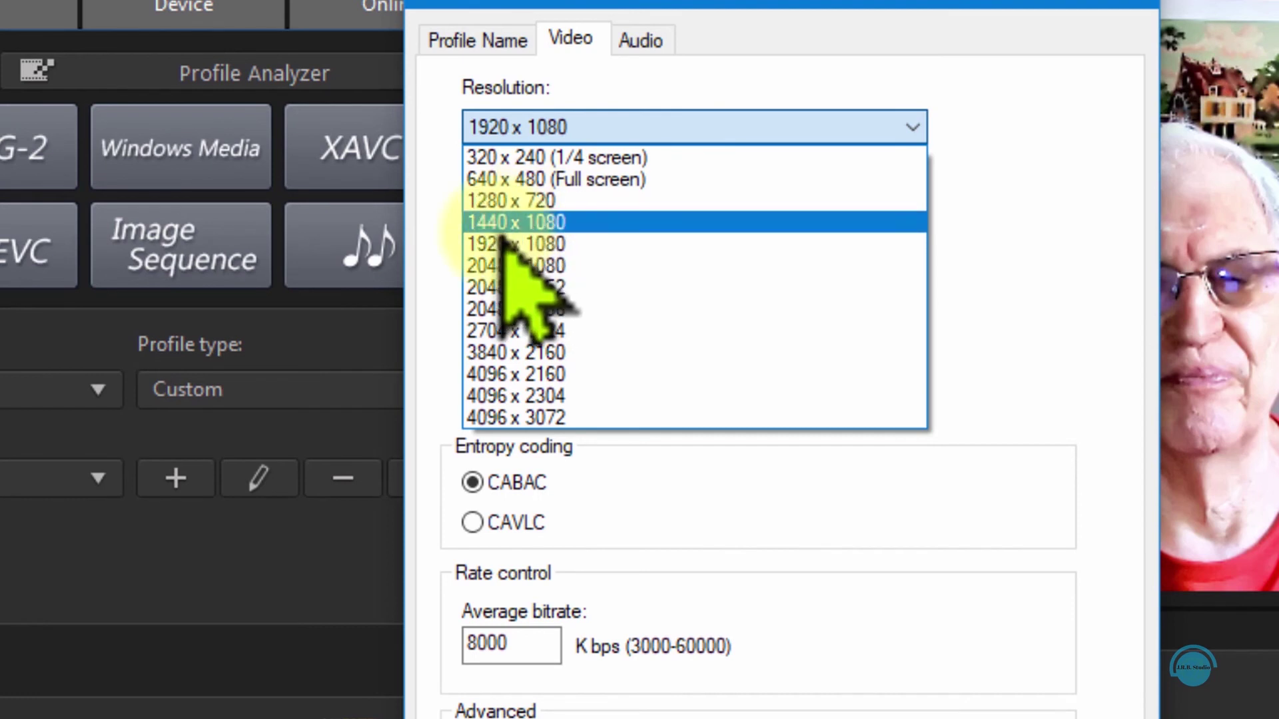
click(583, 248)
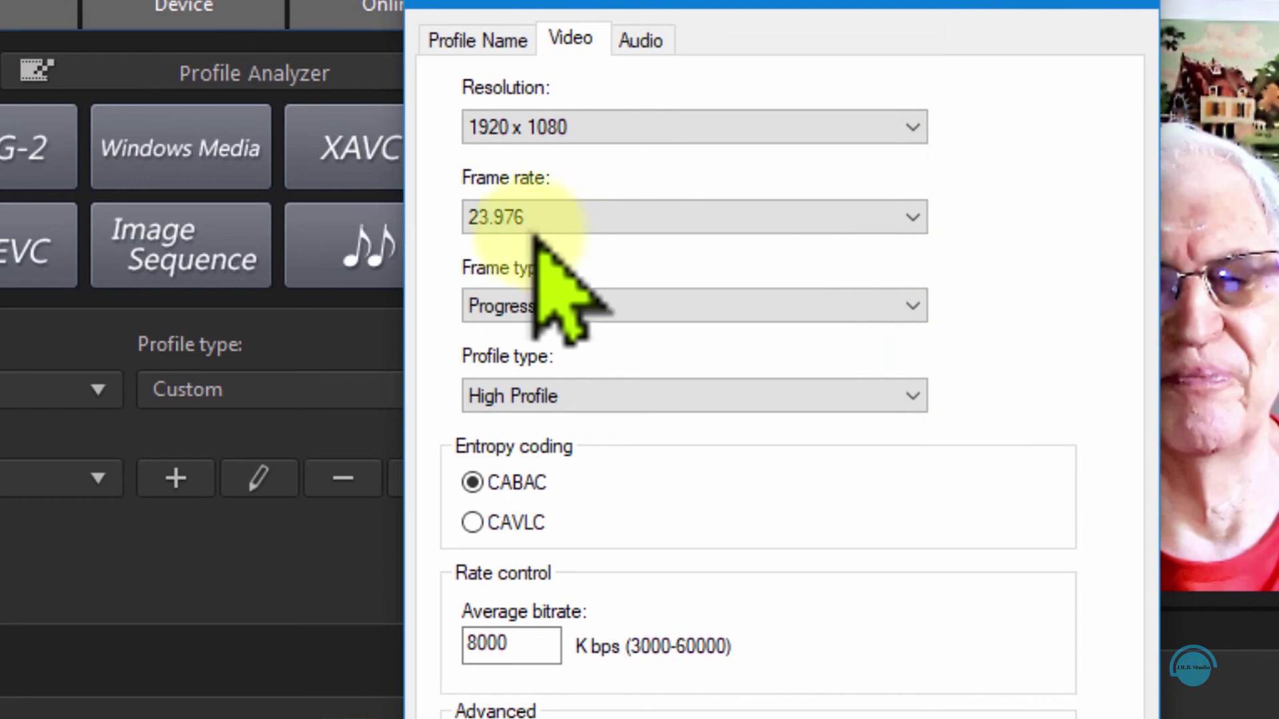
click(917, 218)
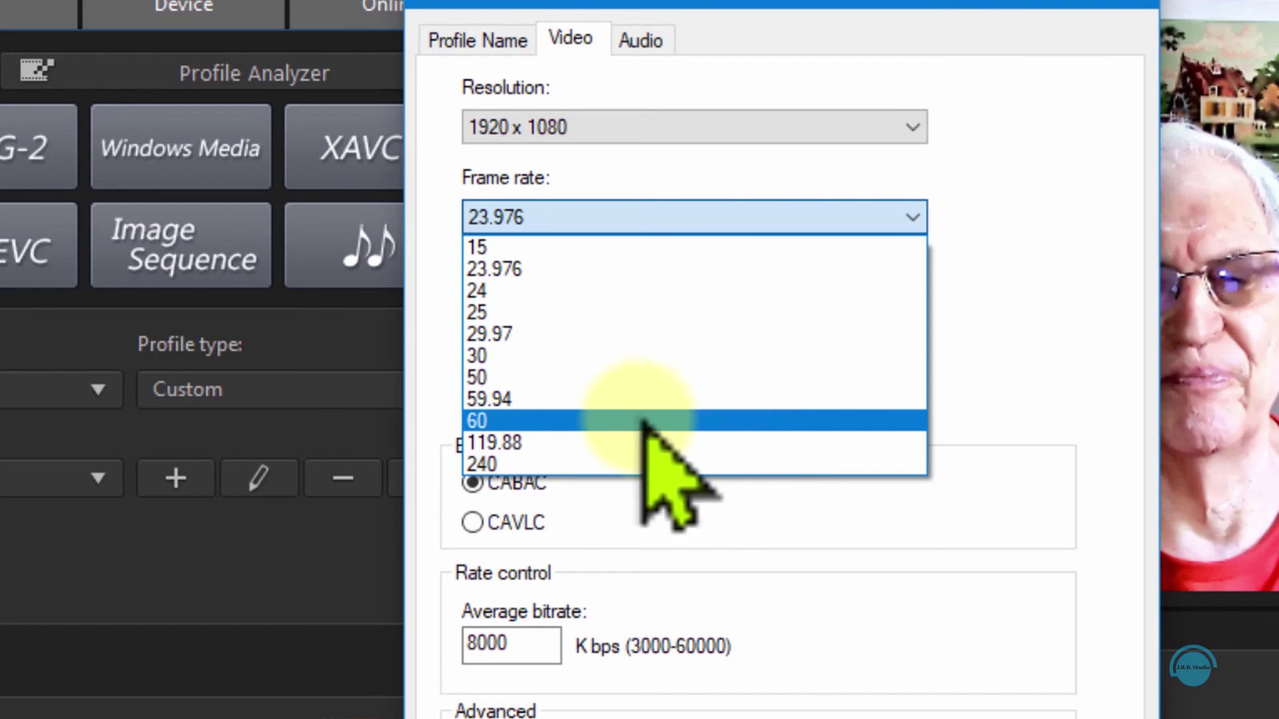
click(555, 333)
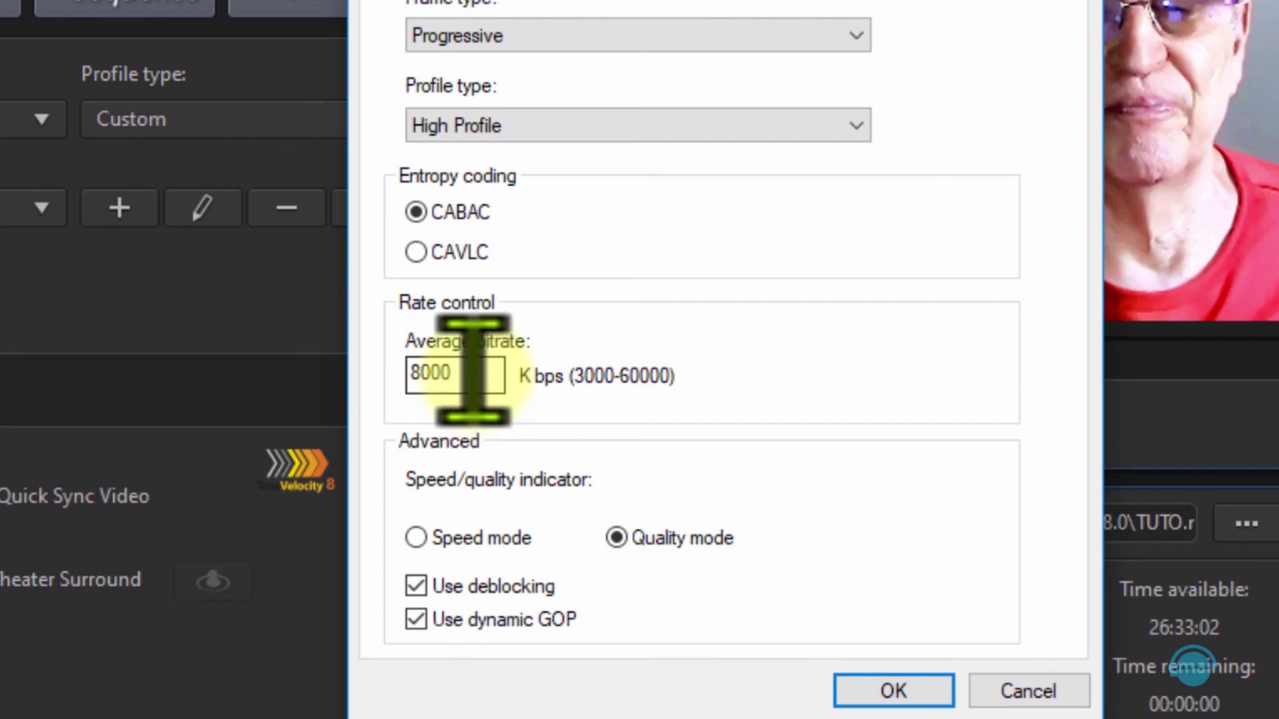
click(889, 693)
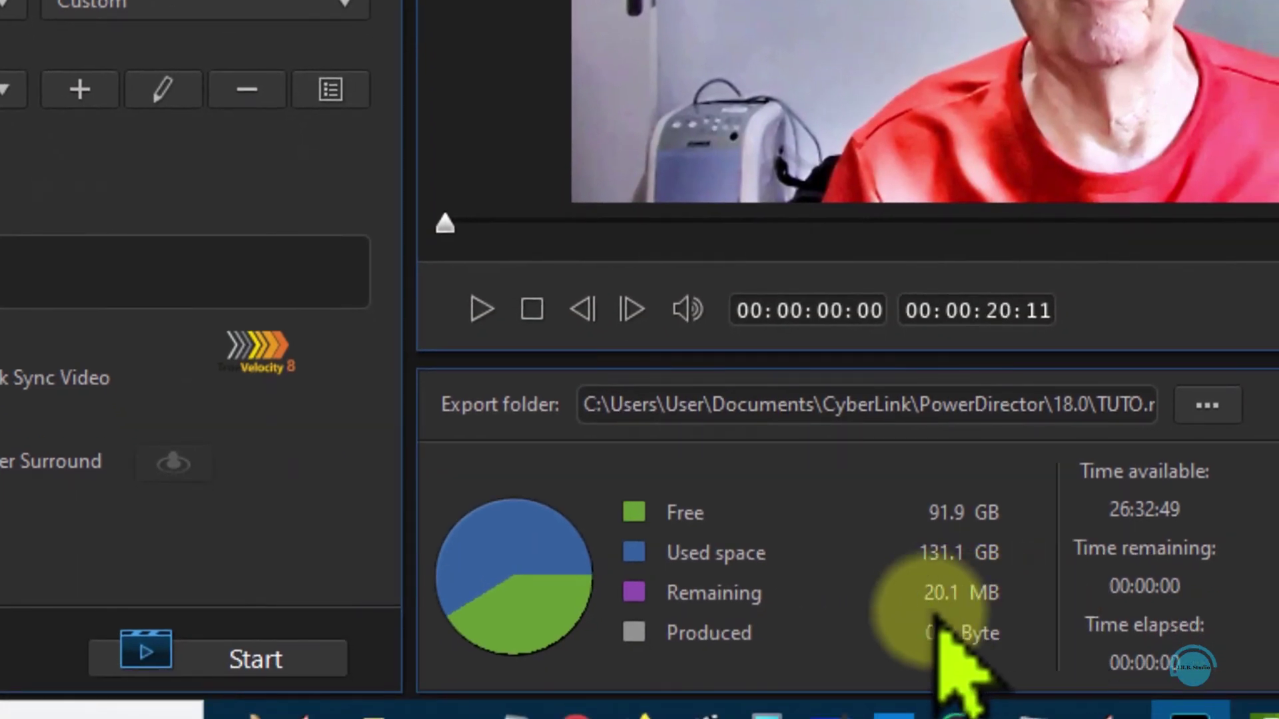
Set the new quality profile's average bitrate to 6000 Kbps.
click(158, 90)
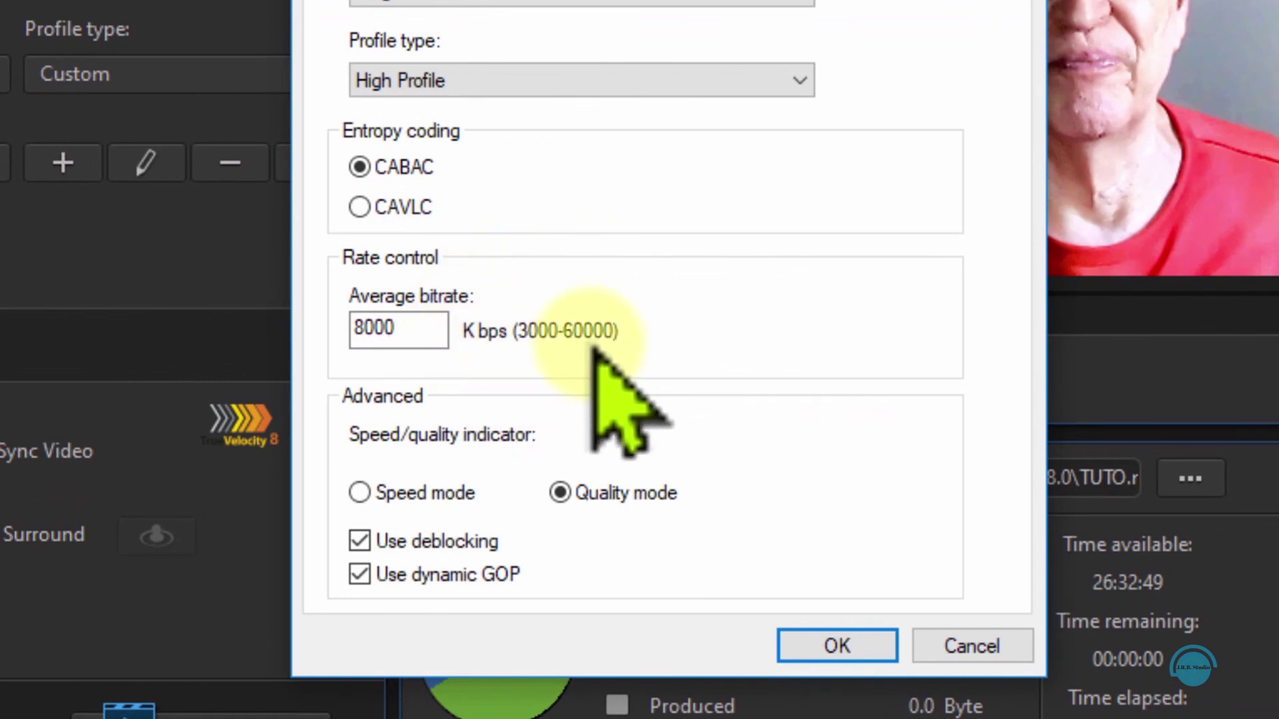
drag(417, 331, 310, 330)
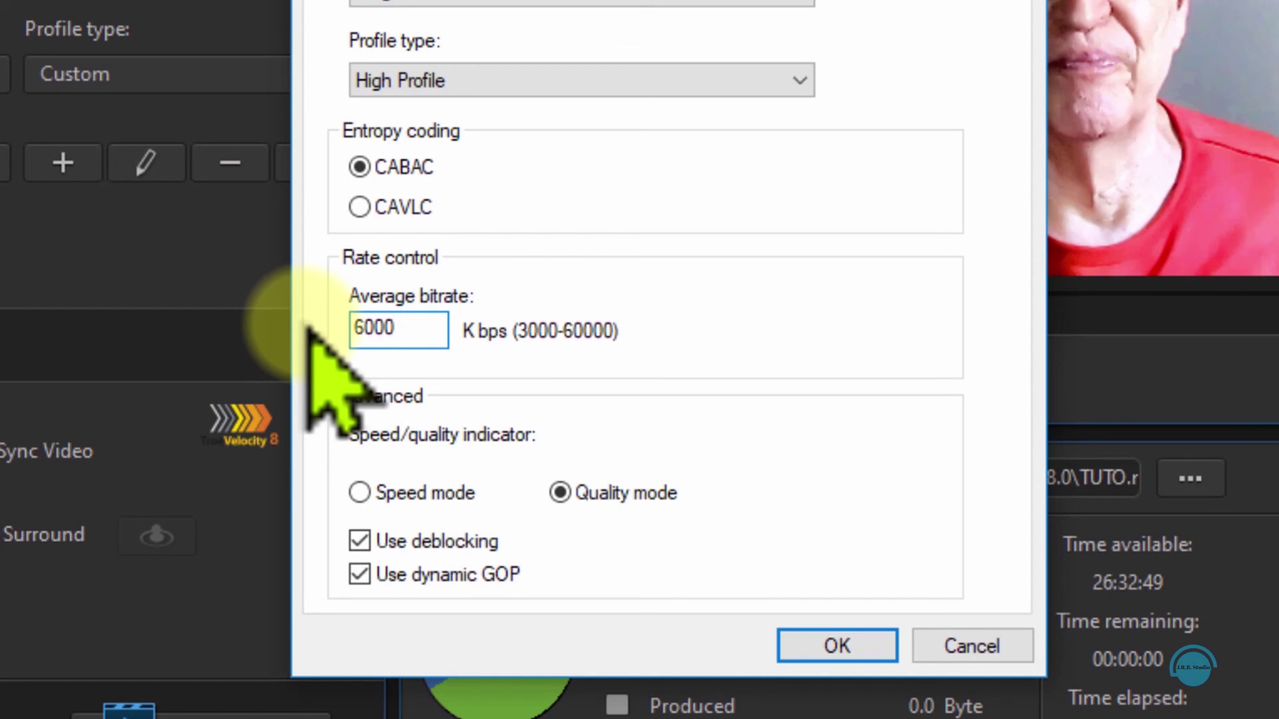
click(855, 648)
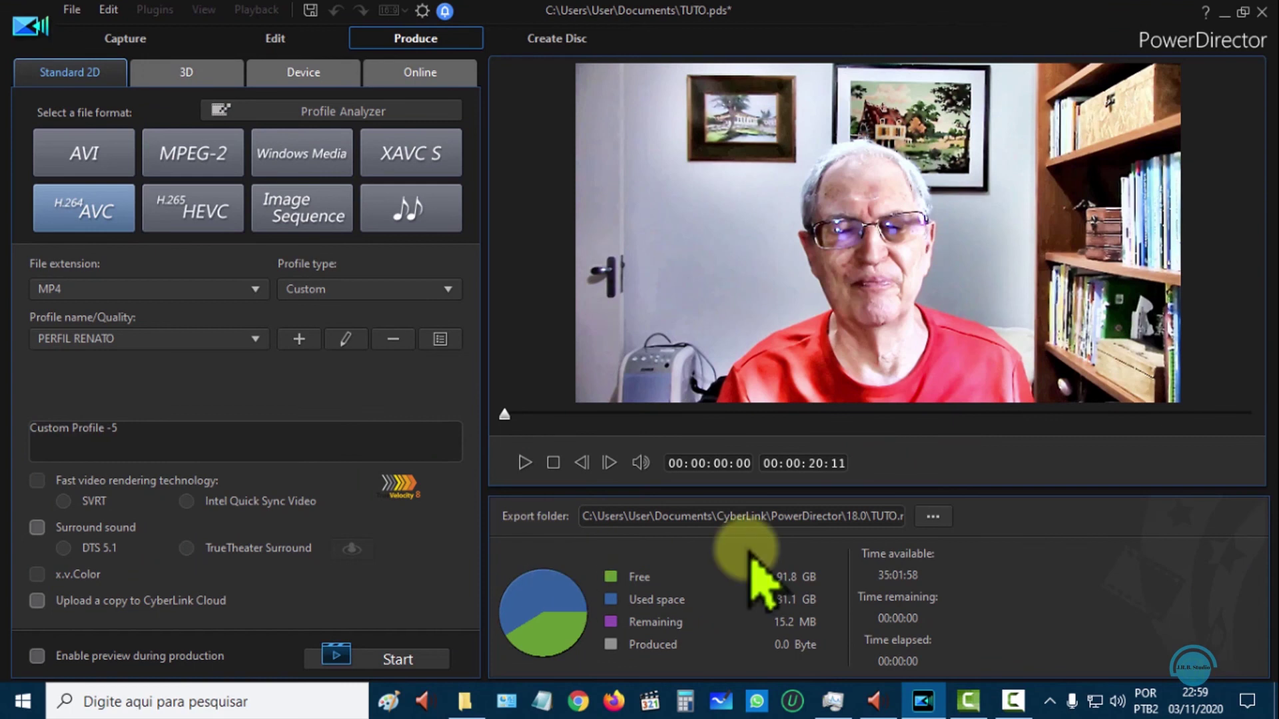
Set the export location to TUTO.mp4 on the desktop (Área de Trabalho) and start producing the video.
click(932, 517)
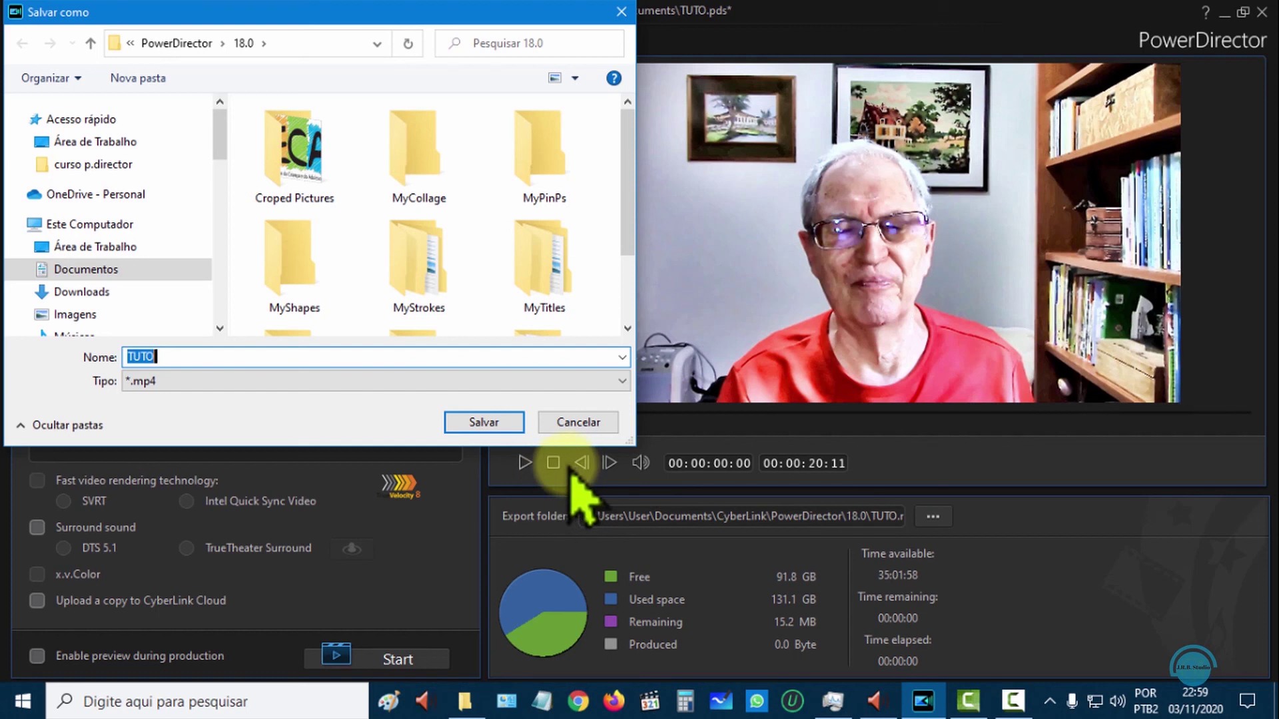
click(99, 140)
click(485, 422)
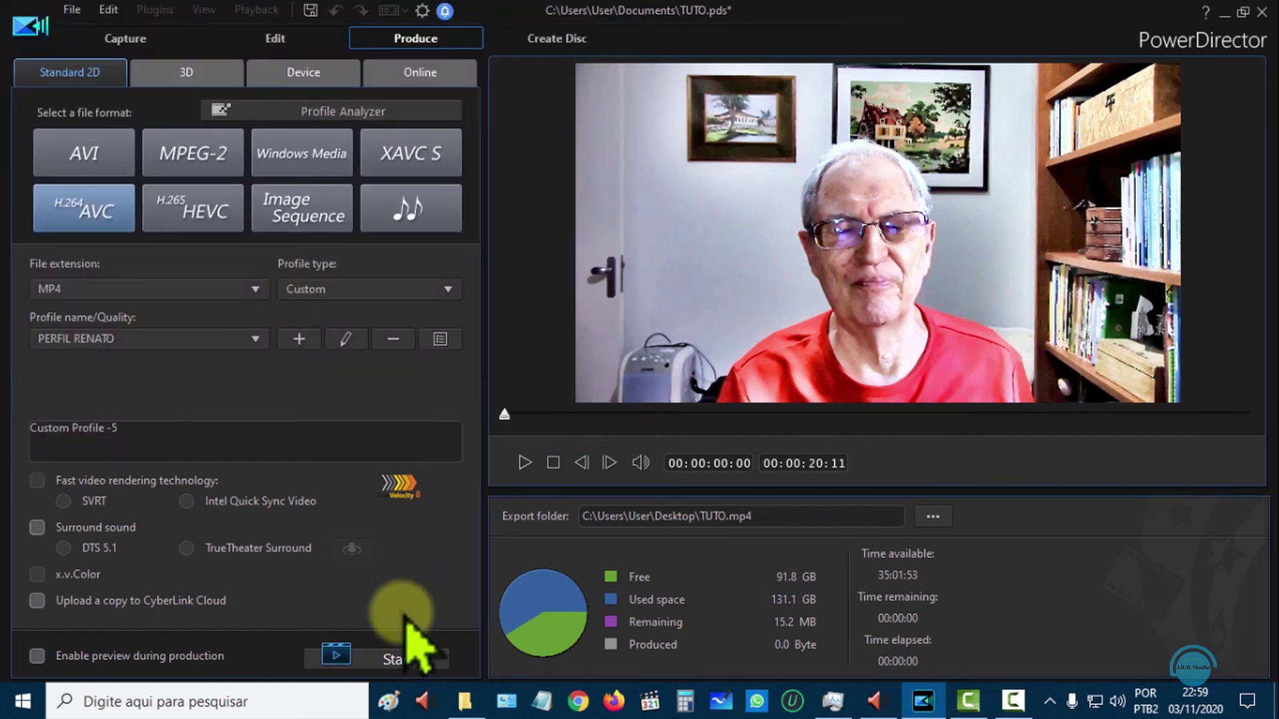
click(405, 658)
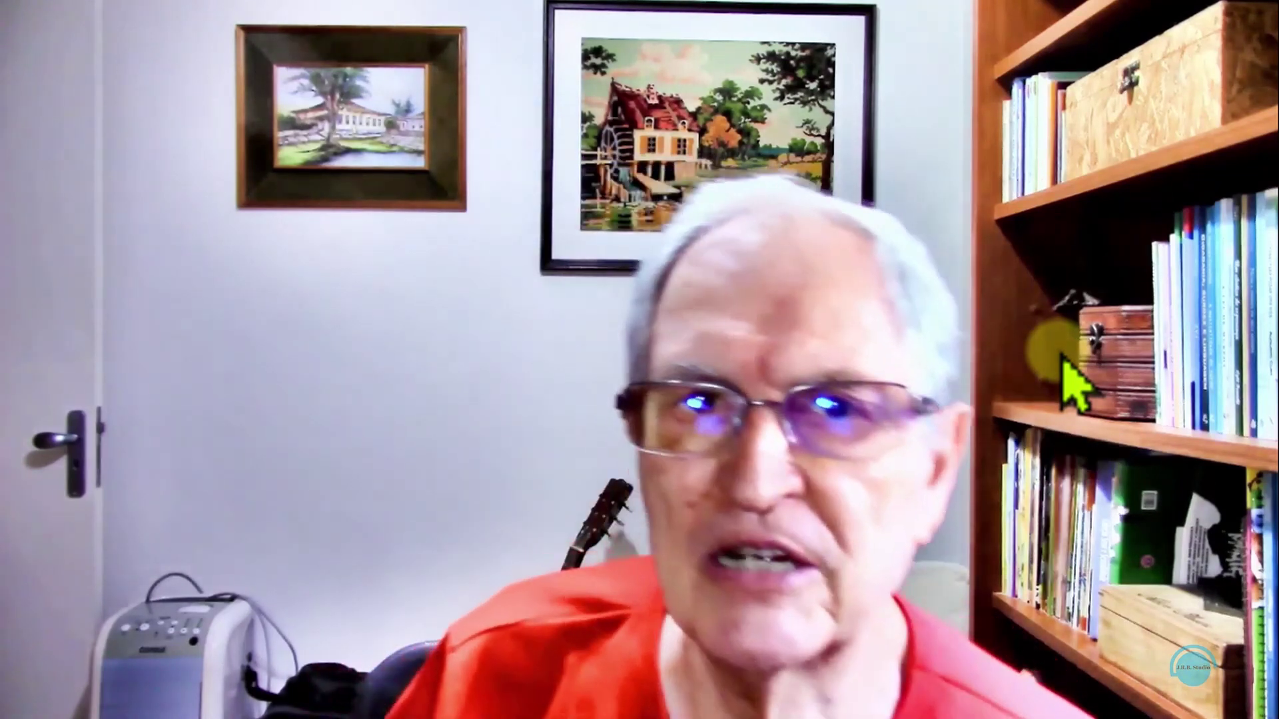
Take the TUTO.mp4 playback out of full screen in the media player.
double_click(1072, 376)
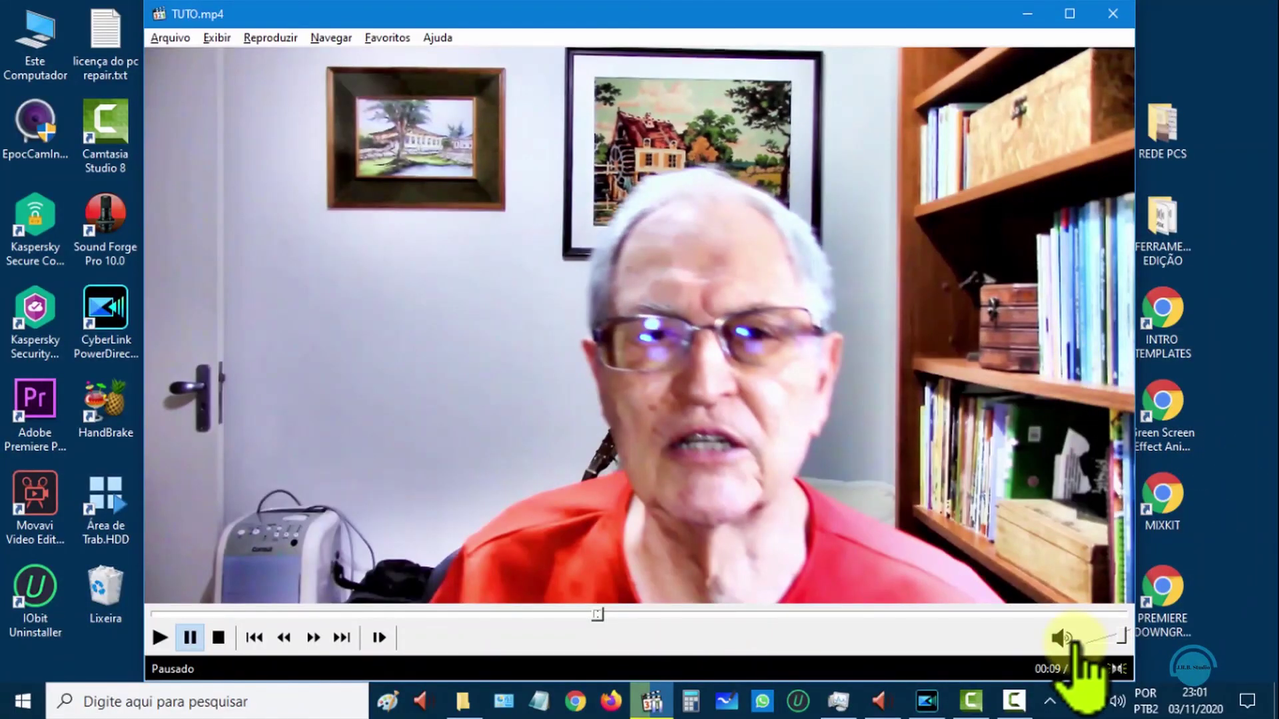